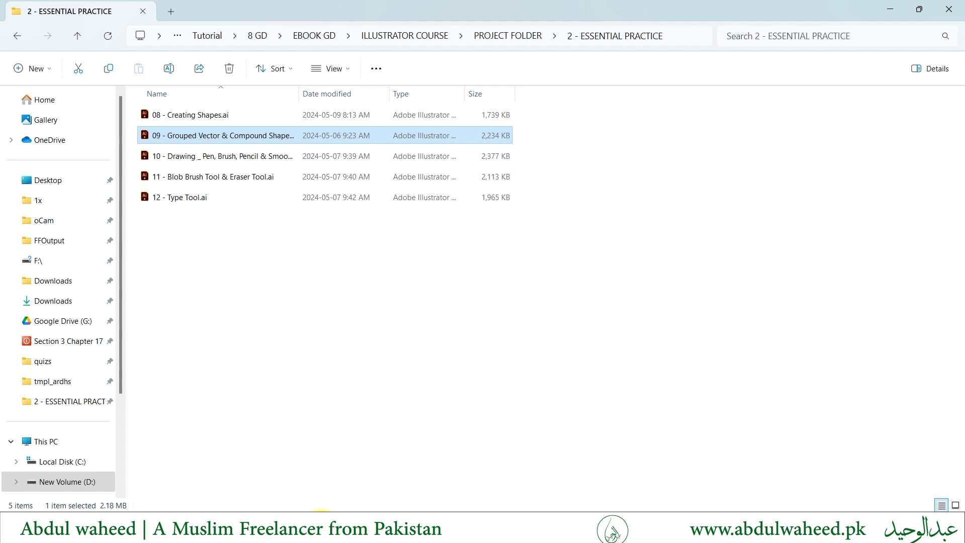
Switch to Adobe Illustrator and collapse the Worksheet layer
left_click(320, 523)
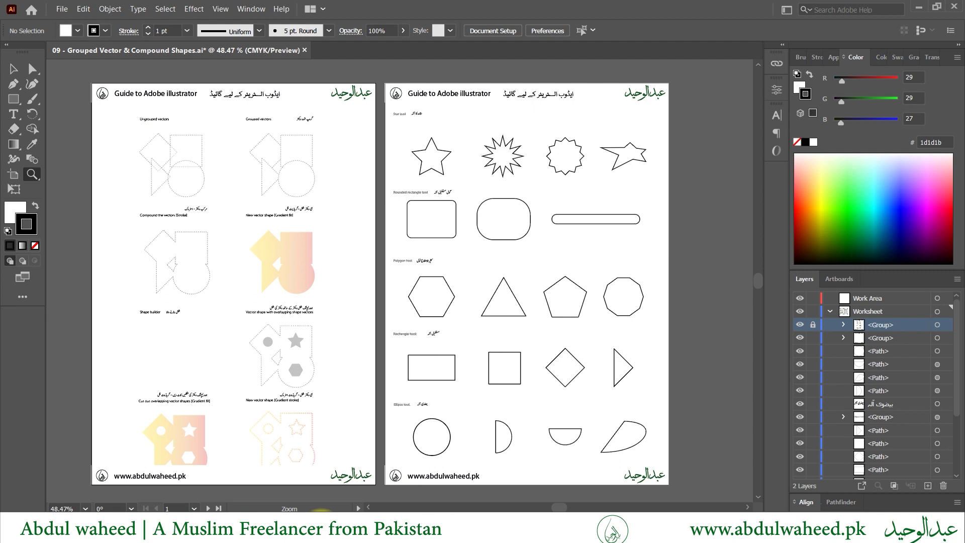
left_click(829, 312)
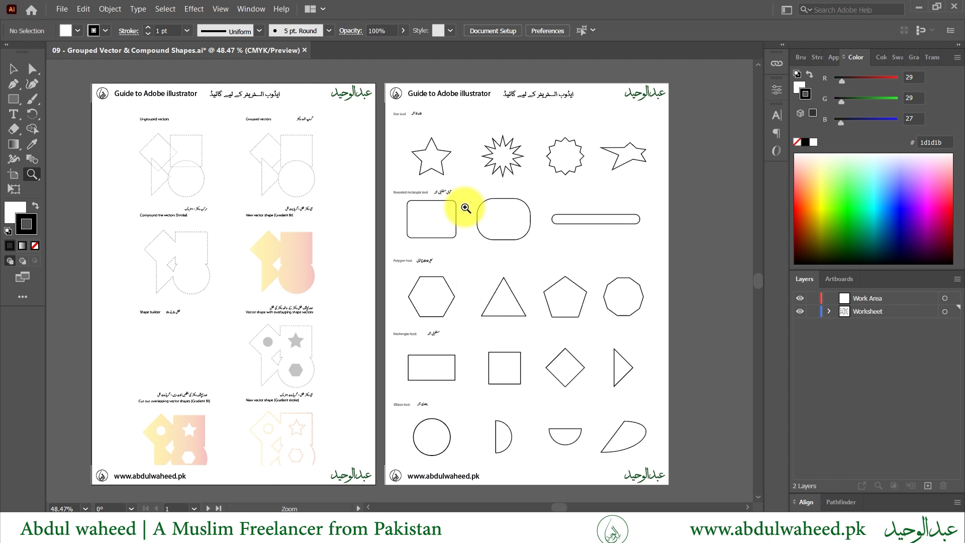
Copy the full circle from the Ellipse tool row onto the dashed circle in the Ungrouped vectors template
key("v")
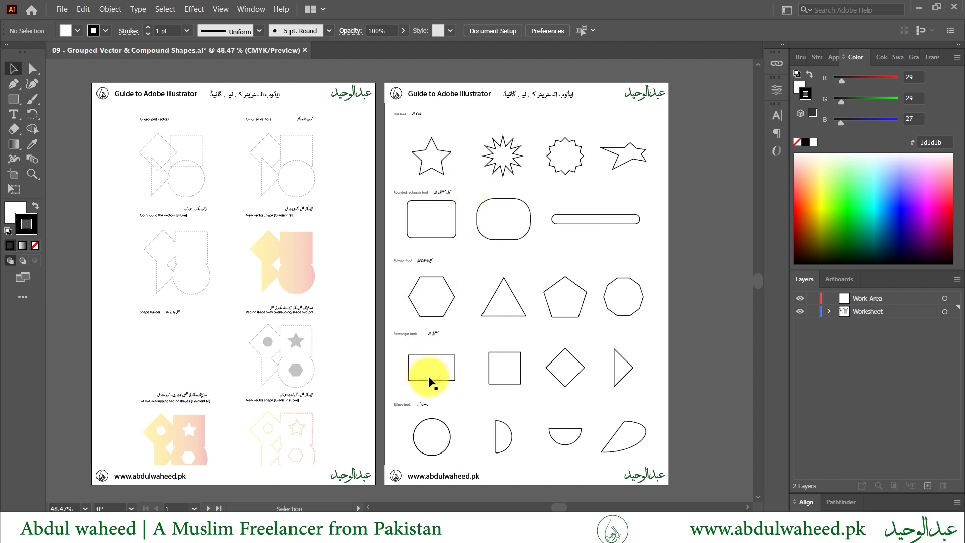
left_click(431, 442)
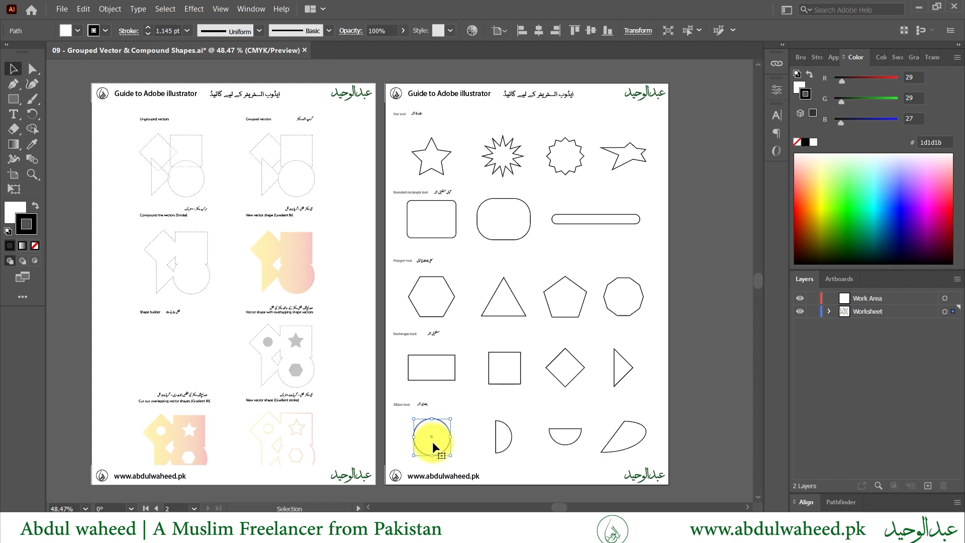
left_click_drag(432, 441, 189, 197)
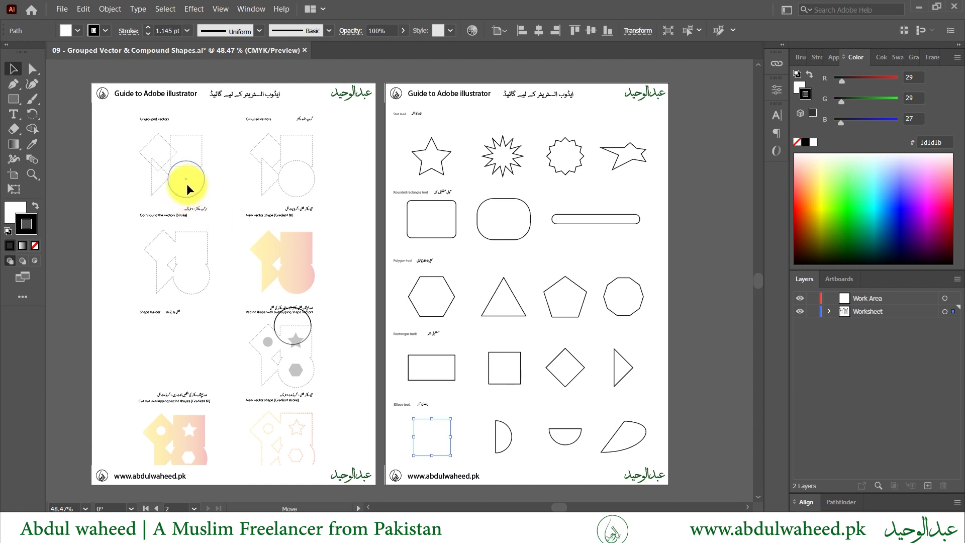
key("alt")
left_click_drag(188, 187, 186, 183)
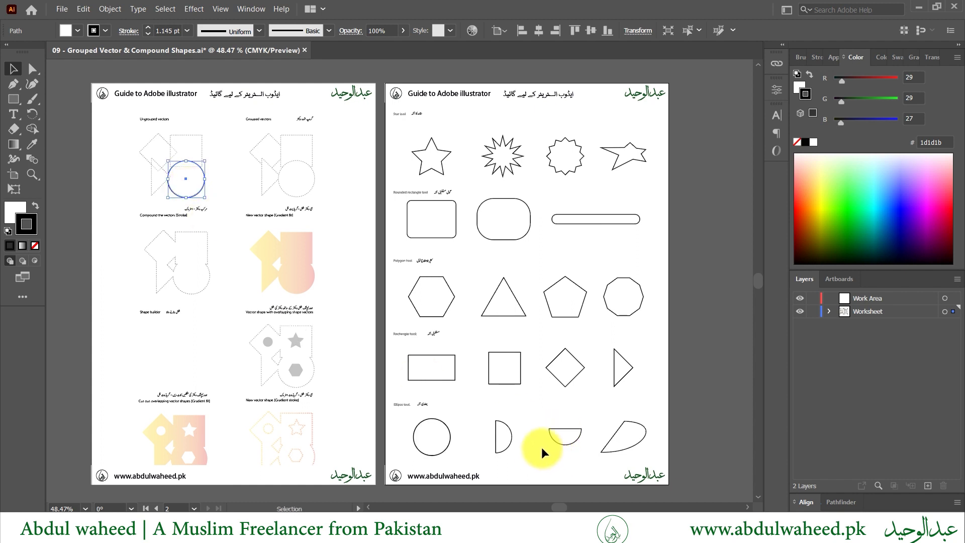
Copy the square, diamond and triangle from the Rectangle tool row onto their dashed outlines in the Ungrouped vectors template
left_click(498, 379)
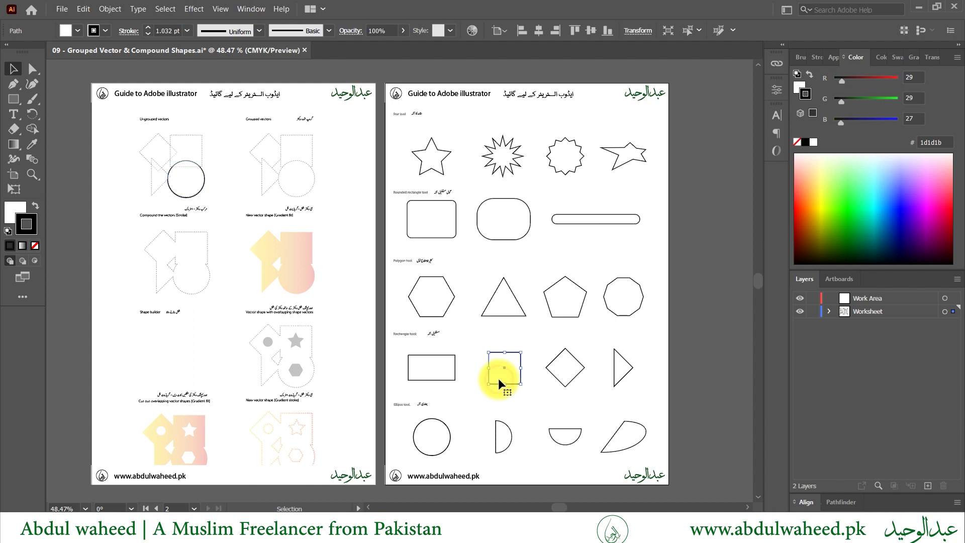
left_click_drag(499, 378, 183, 168)
key("alt")
left_click_drag(565, 372, 160, 160)
left_click_drag(629, 367, 152, 157)
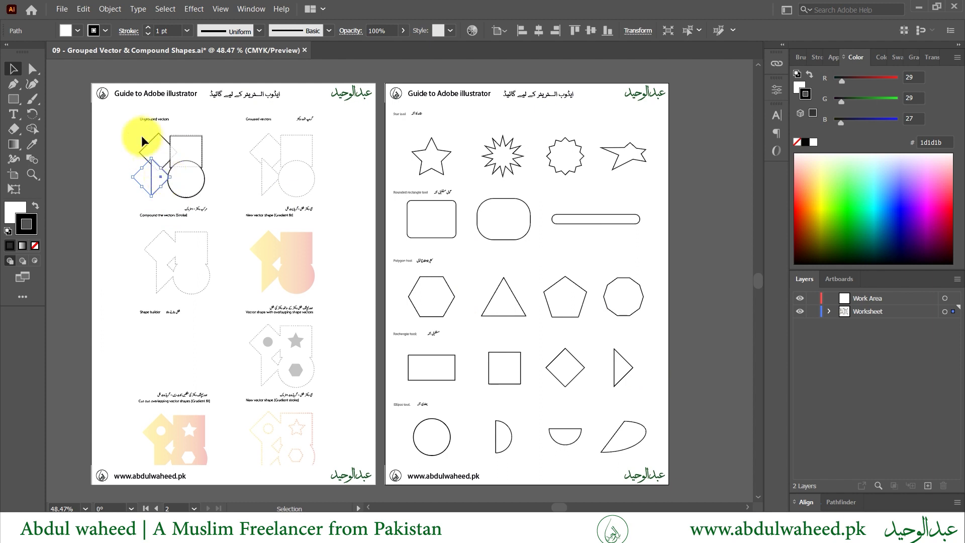
left_click(113, 129)
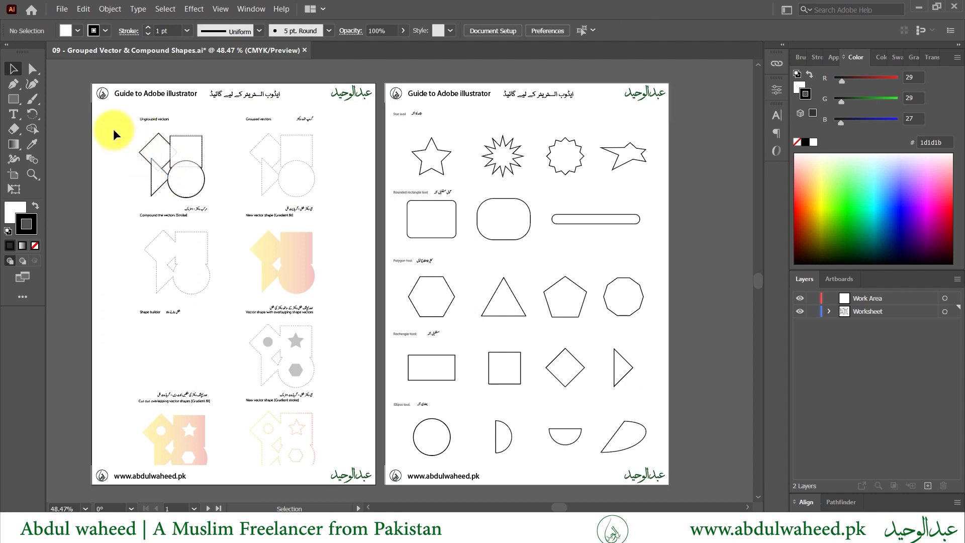
Bring the diamond in the Ungrouped vectors drawing to the front
key("z")
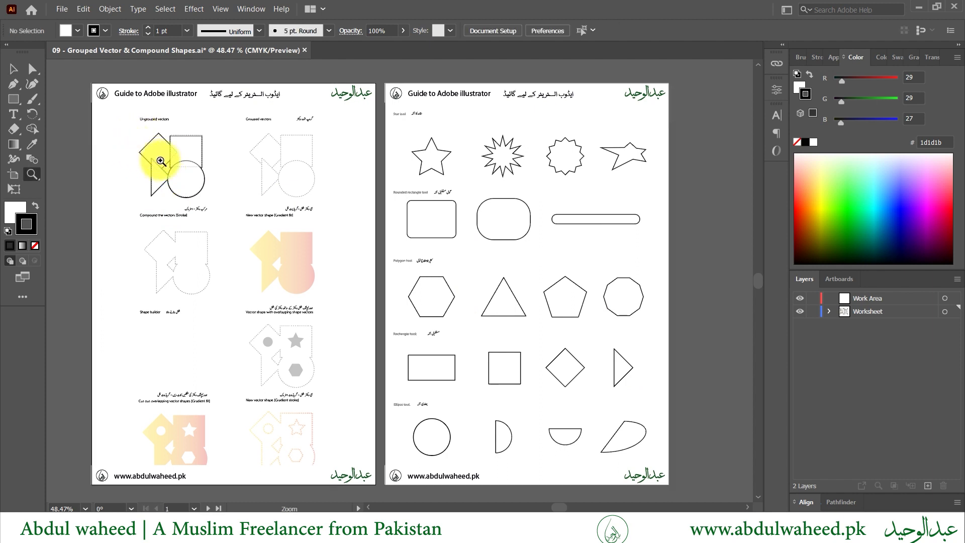
left_click_drag(112, 147, 224, 210)
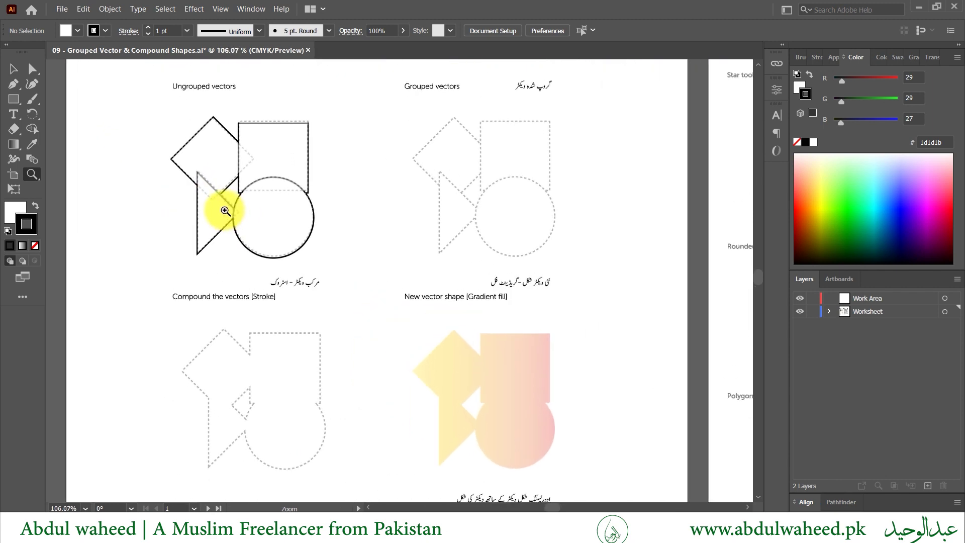
key("v")
left_click(266, 181)
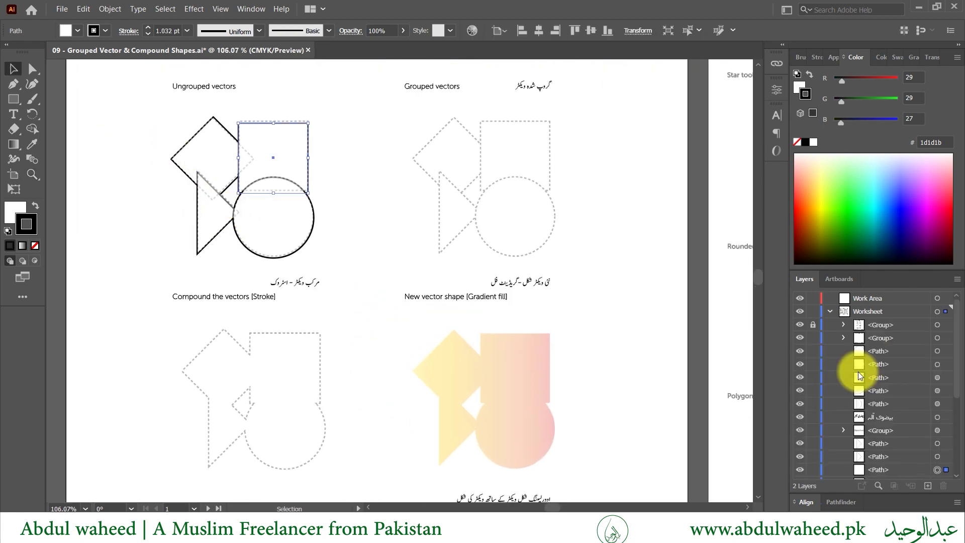
left_click(128, 132)
left_click(220, 149)
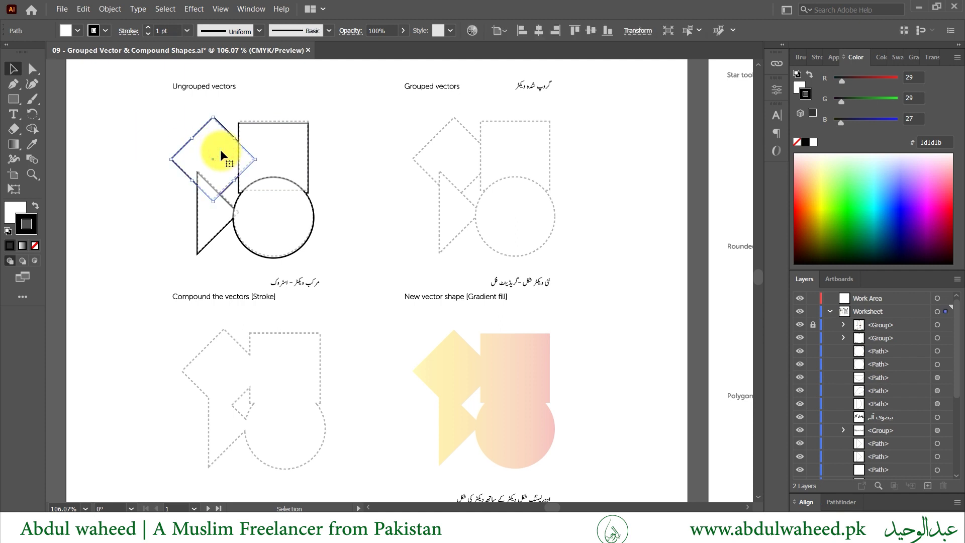
right_click(221, 151)
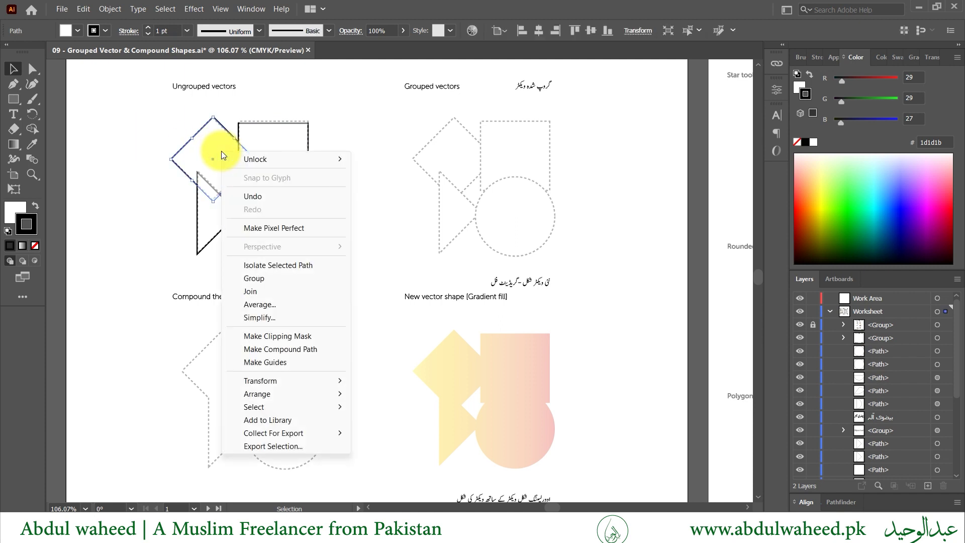
mouse_move(270, 396)
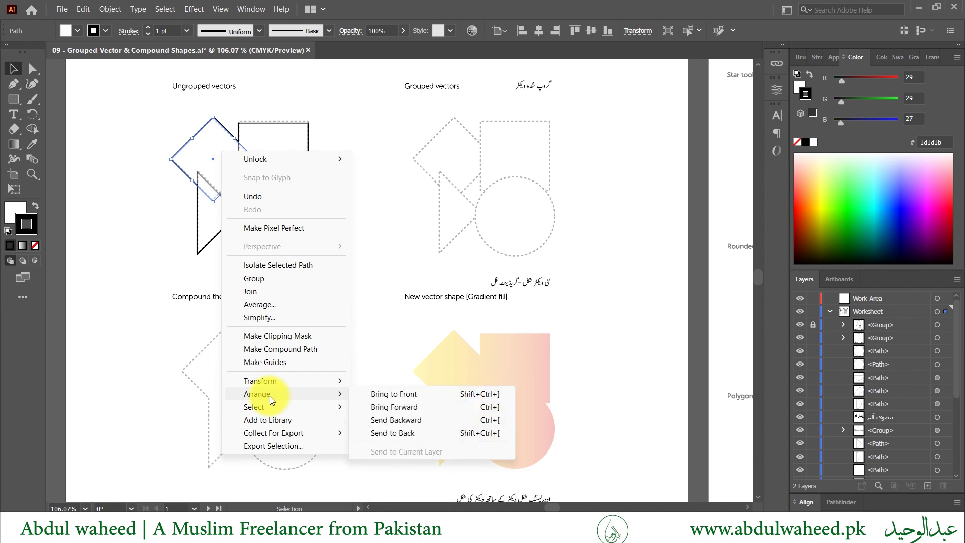
left_click(422, 396)
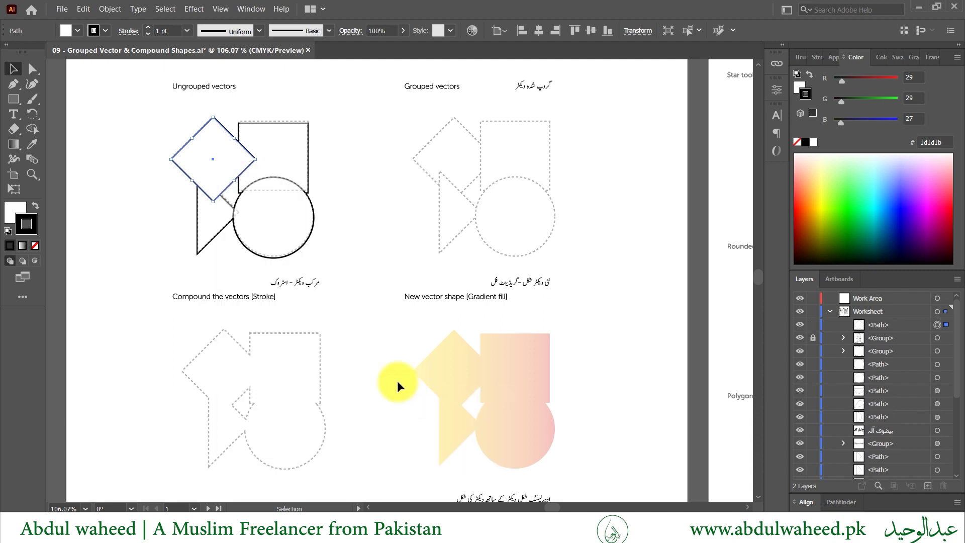
Send the circle in the Ungrouped vectors drawing to the back and clear the selection
left_click(260, 227)
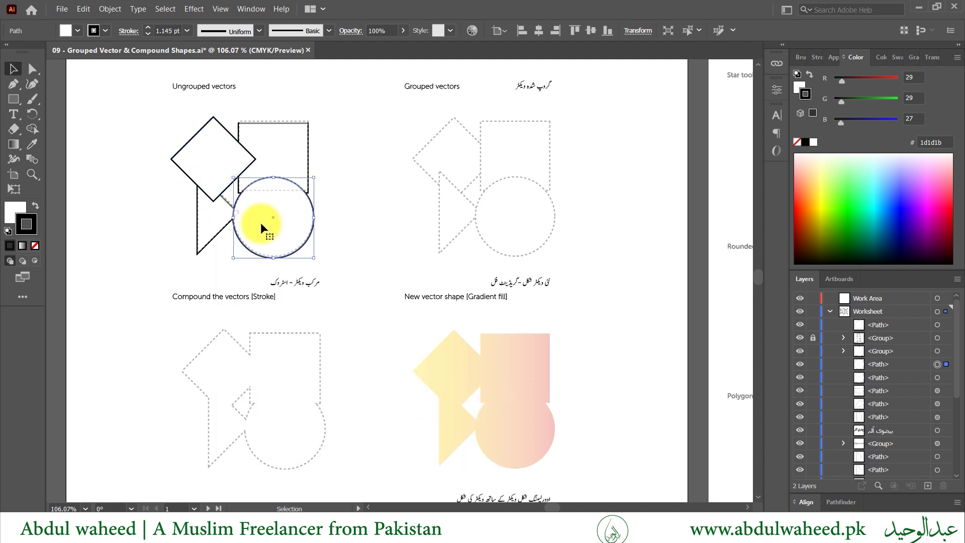
right_click(261, 222)
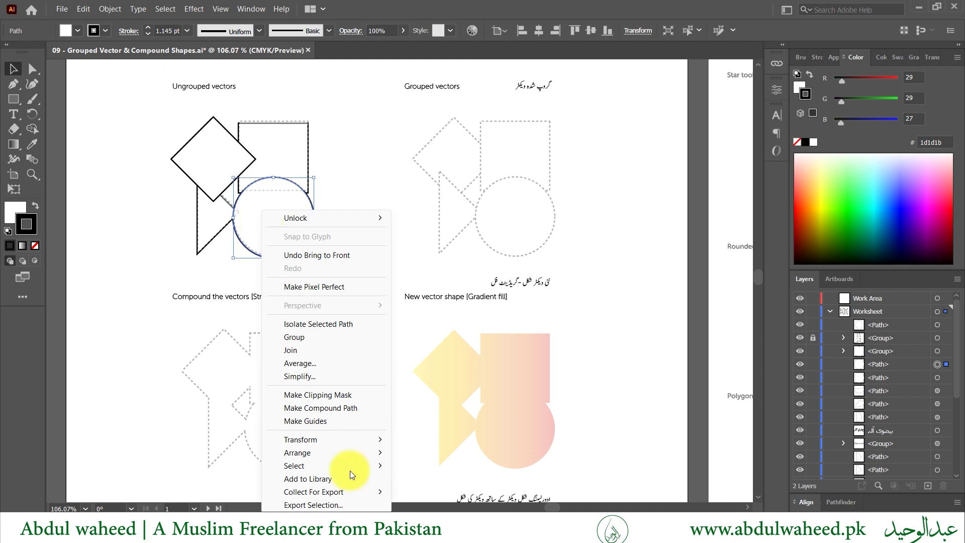
mouse_move(361, 445)
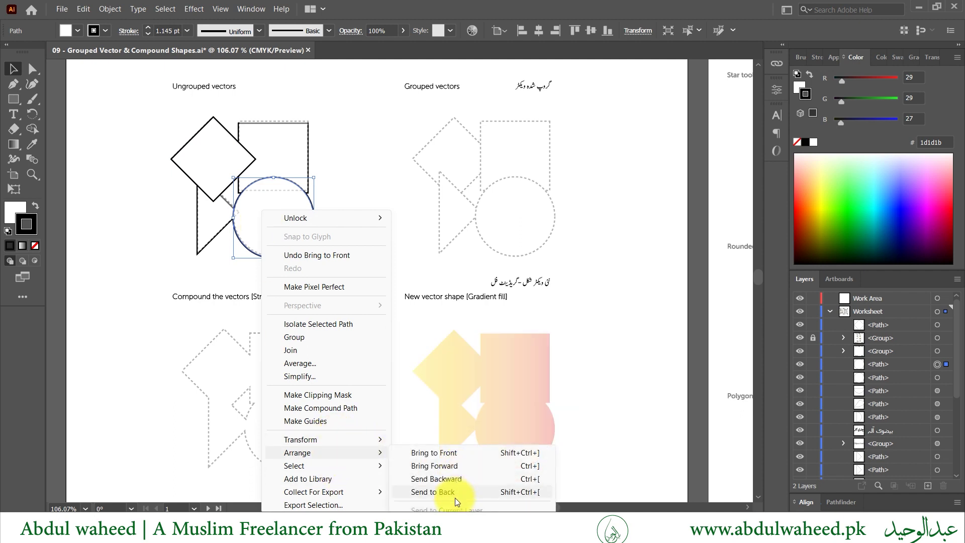
left_click(458, 492)
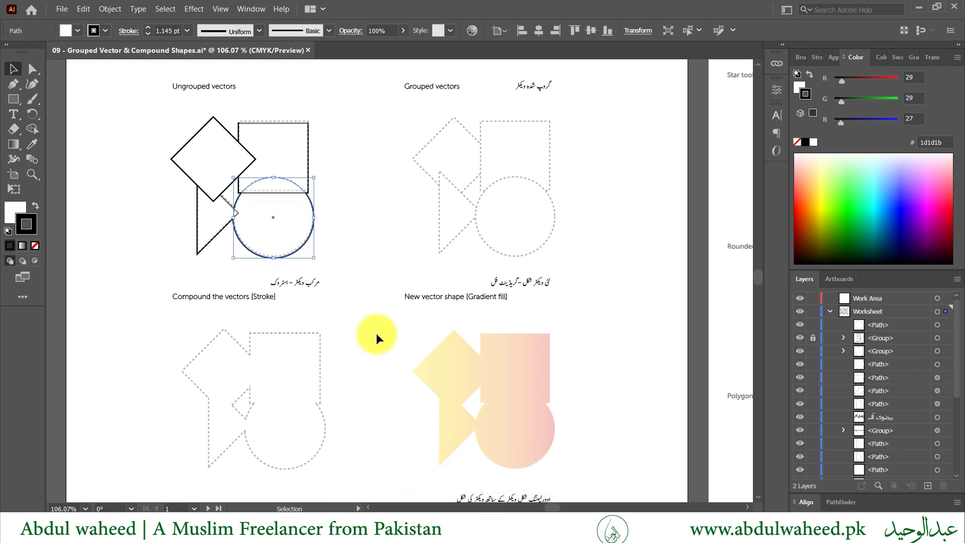
left_click(369, 275)
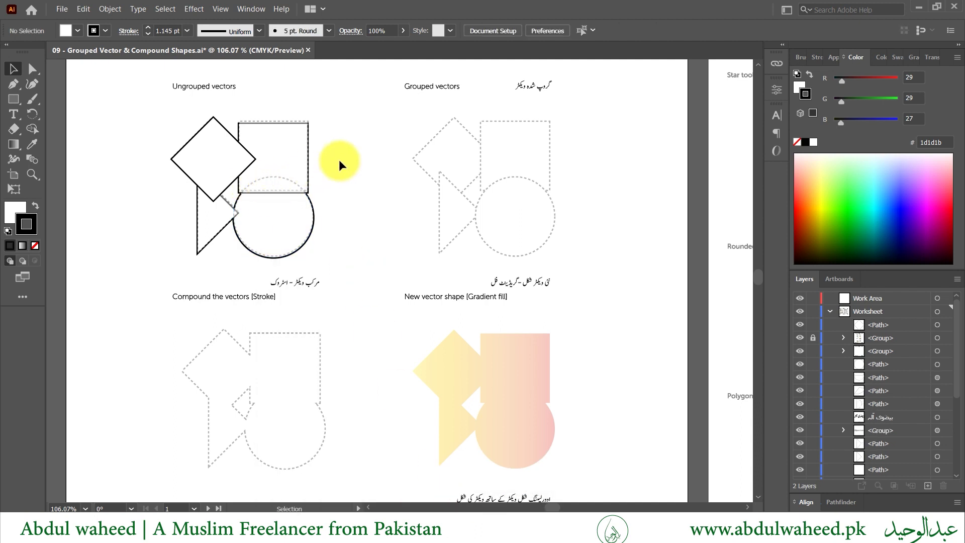
Select the square, the diamond and the circle of the Ungrouped vectors drawing one at a time
left_click(280, 149)
left_click(189, 147)
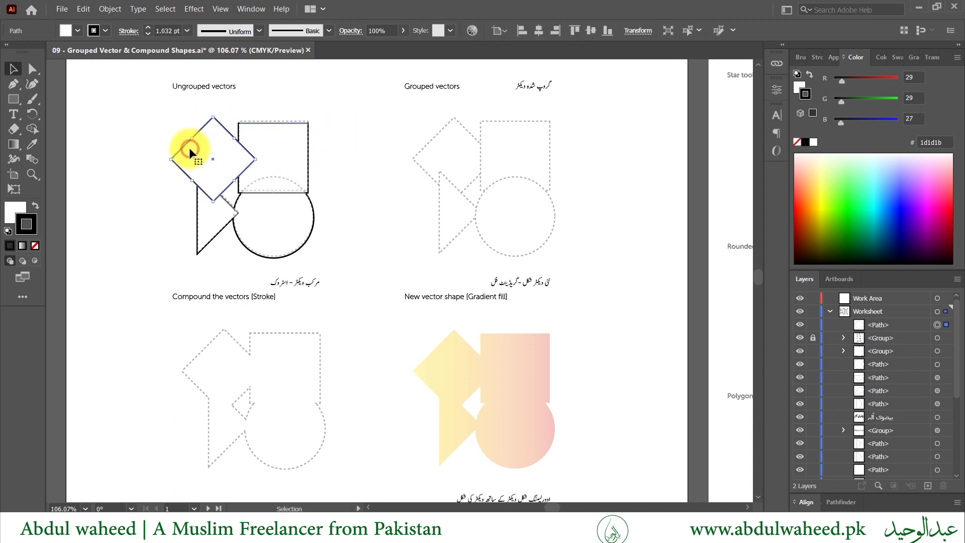
scroll(261, 115, "up", 2)
left_click(276, 207)
Try a green fill on all four shapes under Ungrouped vectors, settle on red, and deselect them
mouse_move(339, 174)
left_mouse_down()
mouse_move(280, 207)
mouse_move(185, 294)
left_mouse_up()
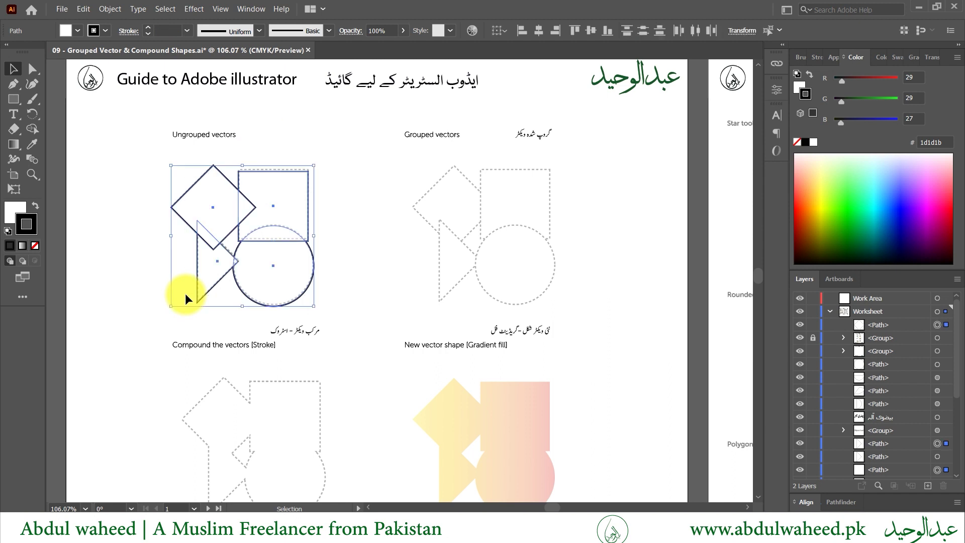
left_click_drag(150, 185, 328, 307)
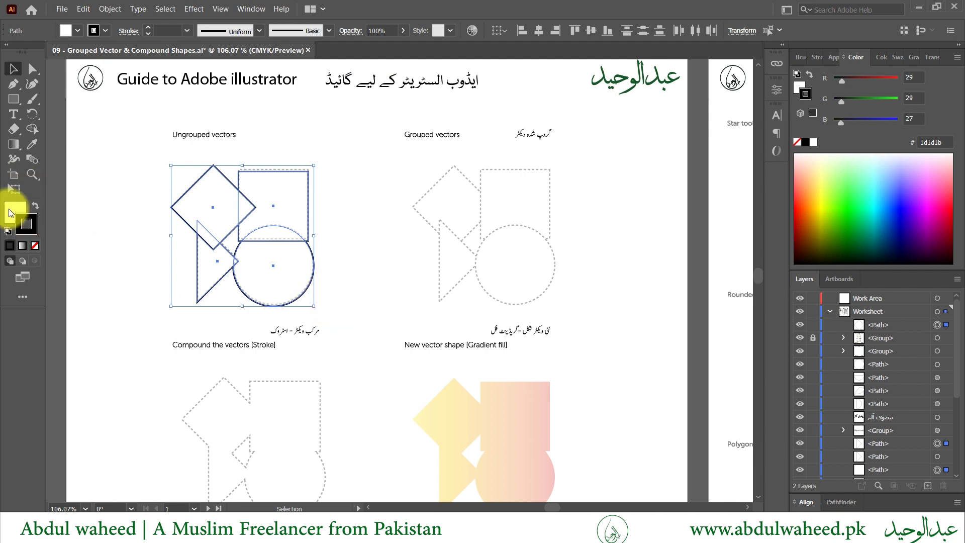
left_click(77, 30)
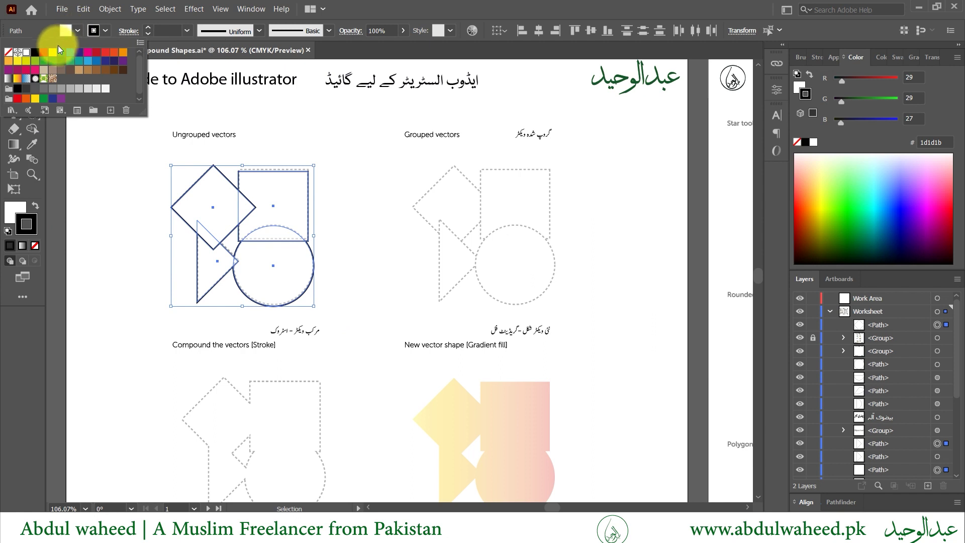
left_click(60, 53)
left_click(104, 30)
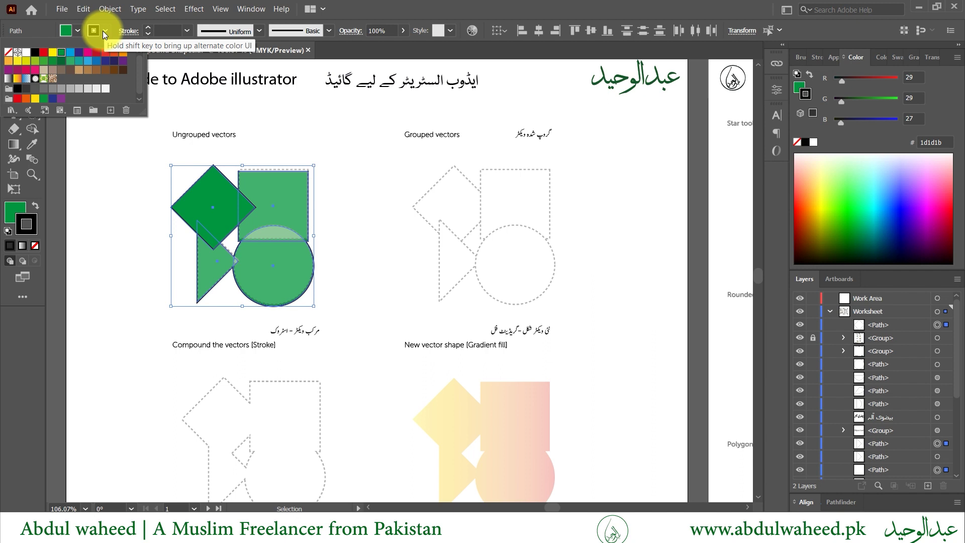
left_click(105, 52)
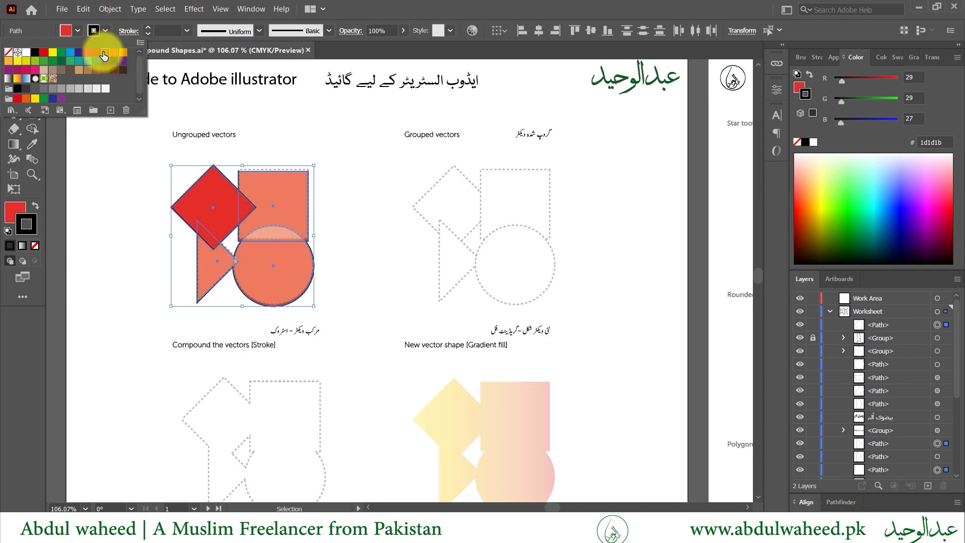
left_click(123, 247)
left_click(119, 212)
Fill only the square under Ungrouped vectors with green, and select the circle
left_click(277, 179)
left_click(78, 31)
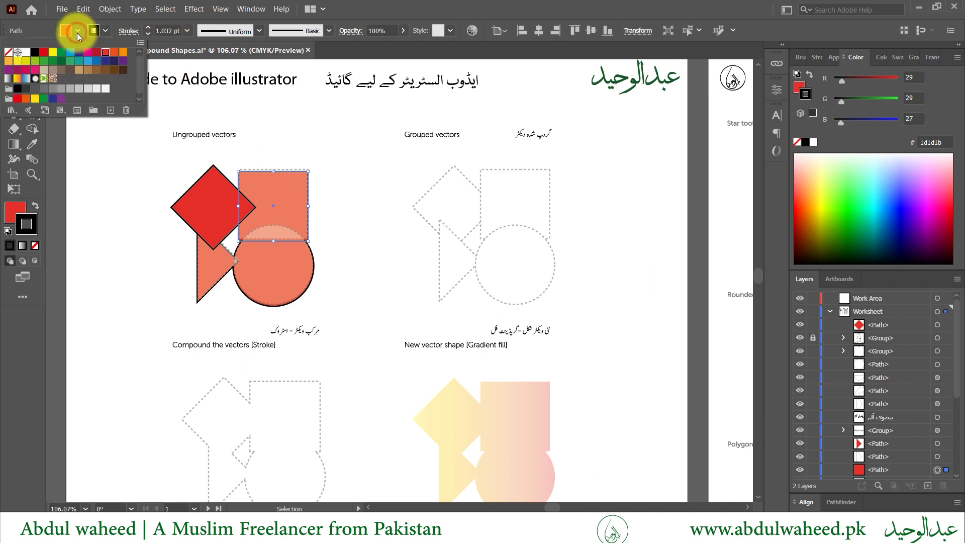
left_click(69, 59)
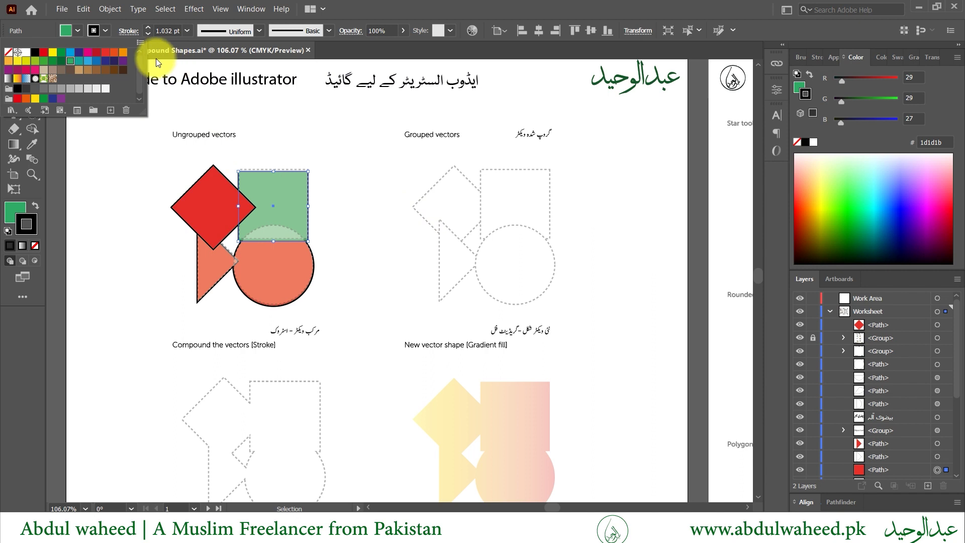
left_click(61, 52)
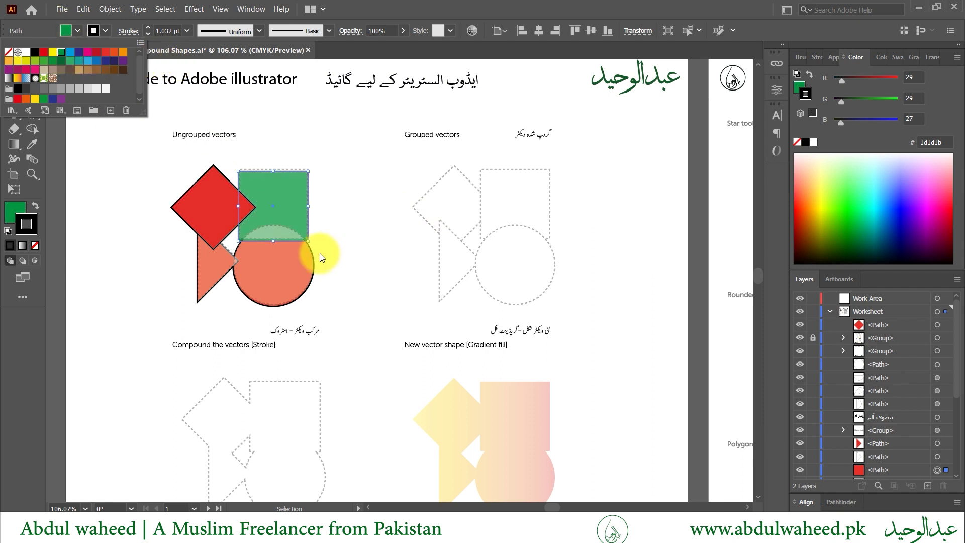
left_click(273, 267)
left_click(272, 266)
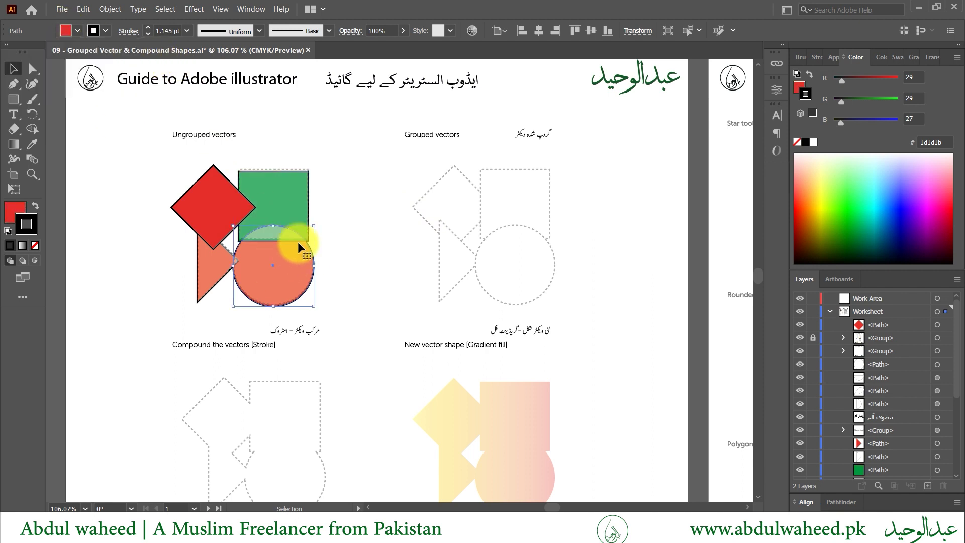
Fill the diamond, square and circle under Ungrouped vectors with brown, leaving the triangle out of the selection
left_click_drag(339, 209, 197, 273)
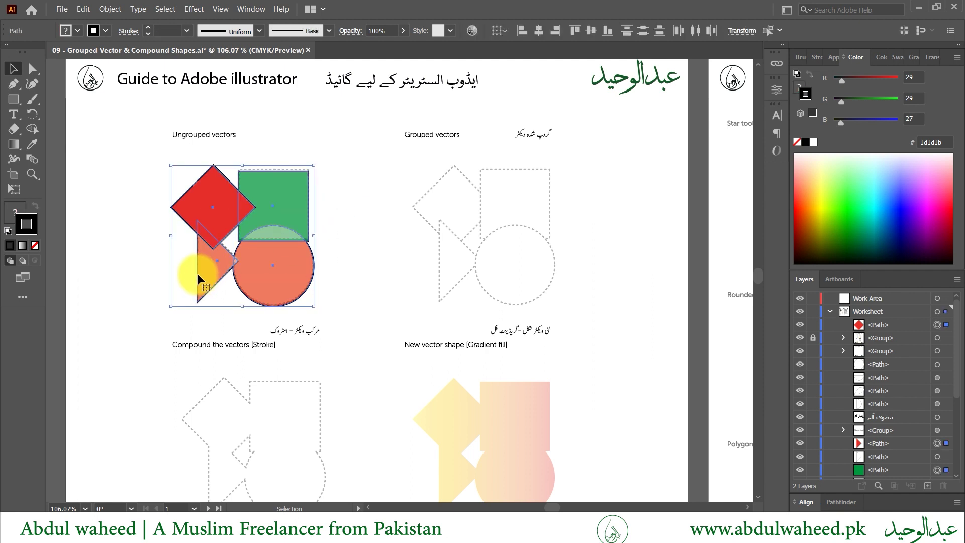
left_click(197, 276, "shift")
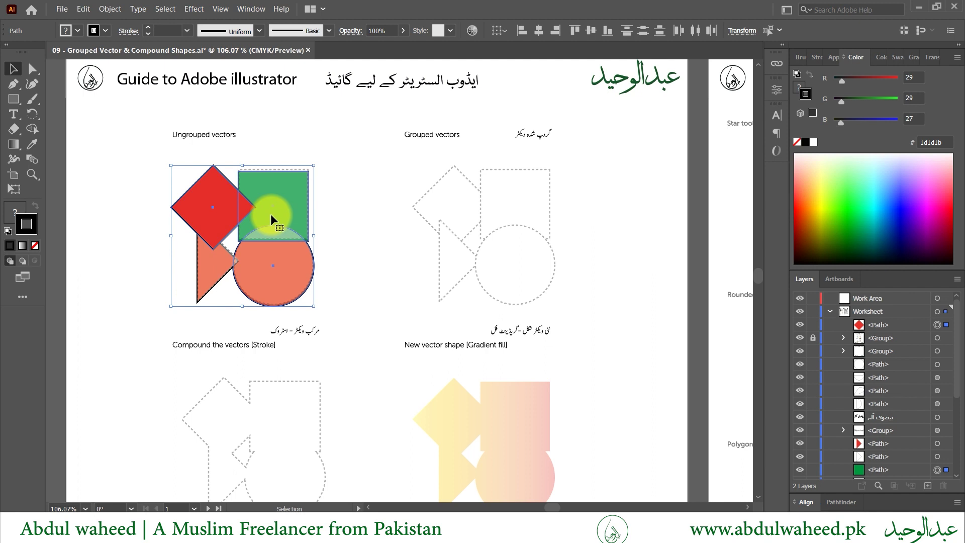
left_click(78, 31)
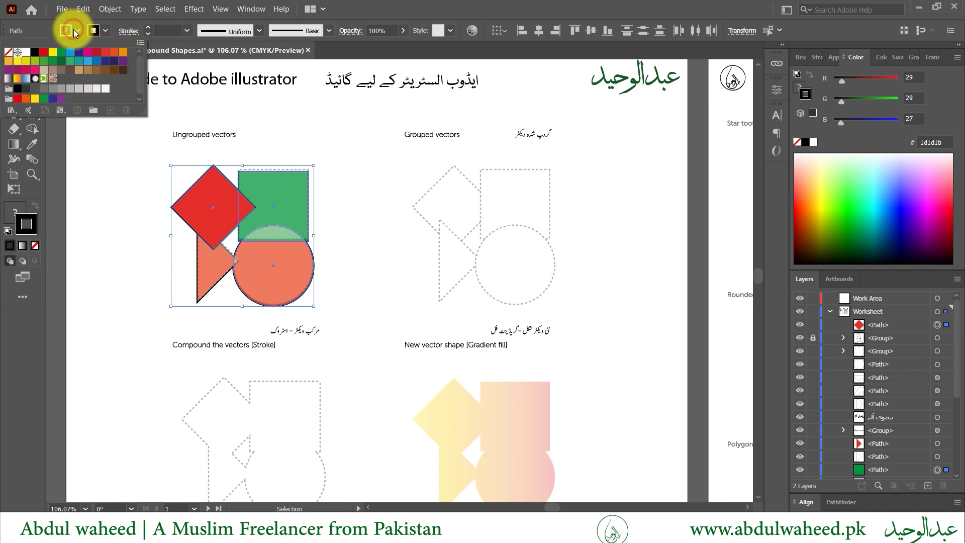
left_click(88, 71)
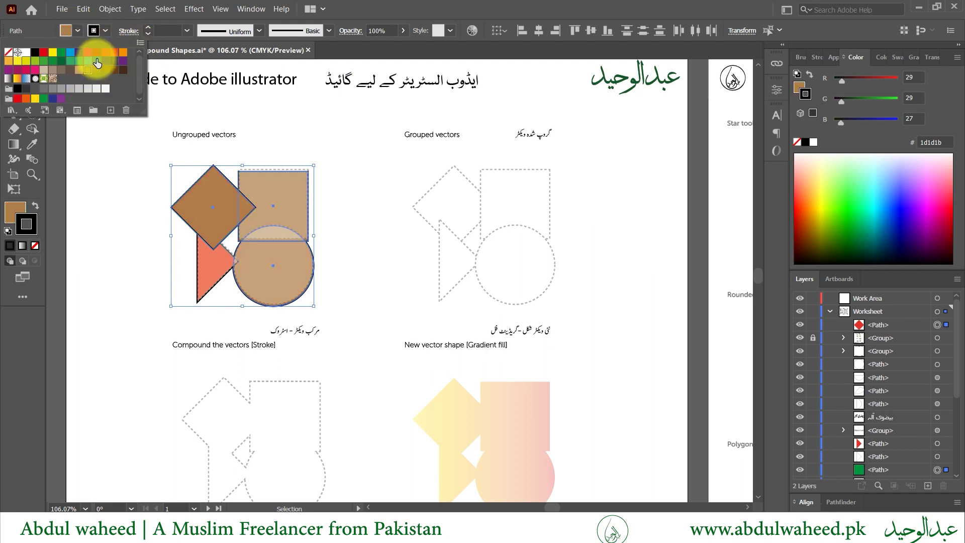
Undo the brown and red fills under Ungrouped vectors until all four shapes are green, select the square and show its properties
left_click(103, 31)
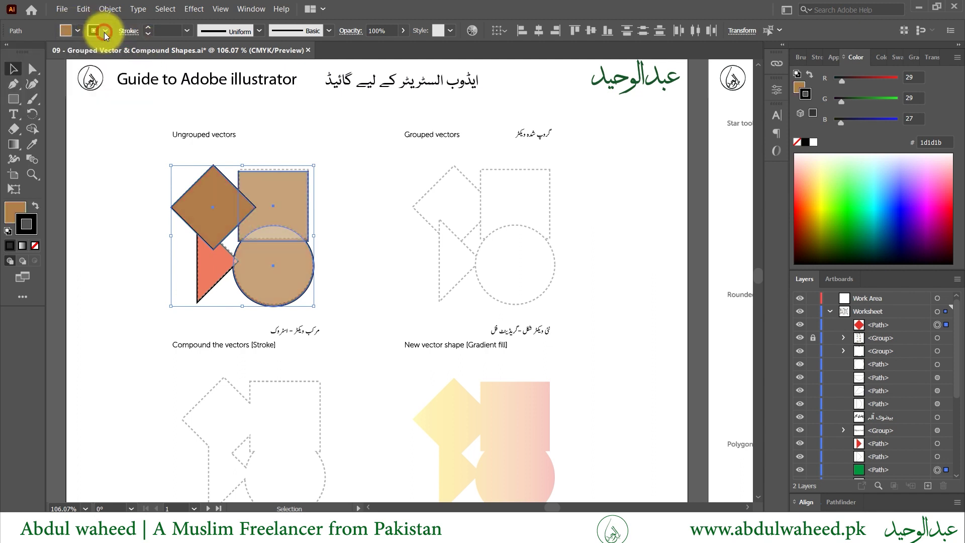
left_click(372, 230)
key("ctrl+z")
left_click(256, 208)
left_click(781, 90)
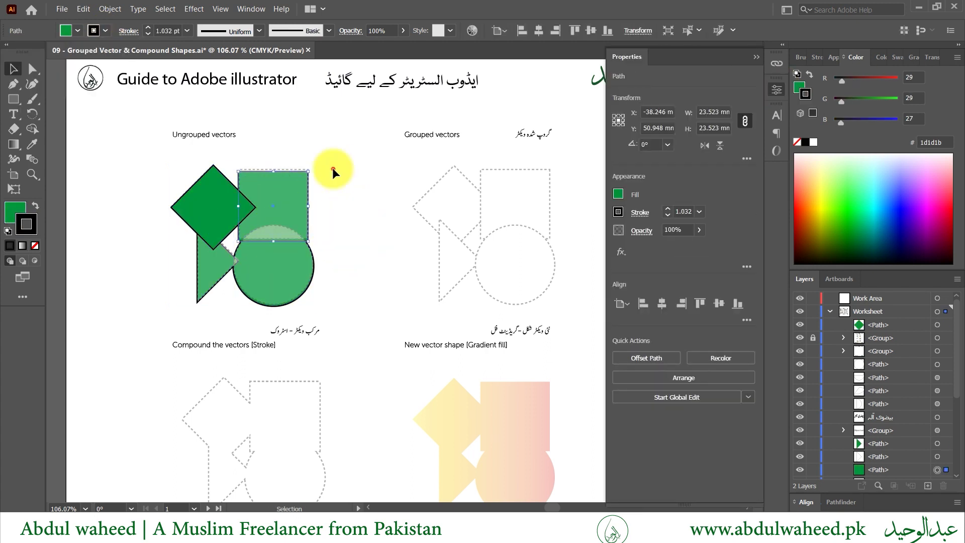
Cut the four green shapes out of the Worksheet layer and paste them in place on the Work Area layer
key("ctrl+a")
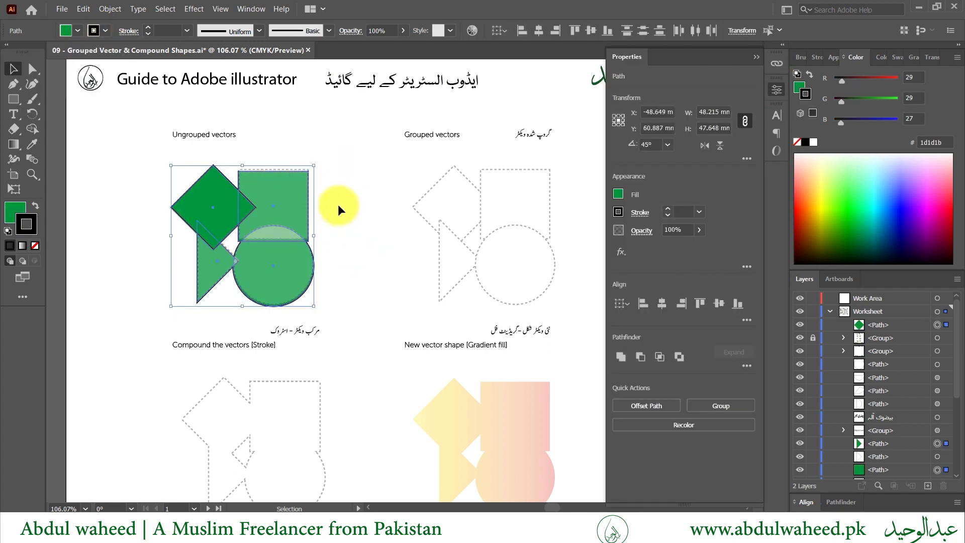
key("Delete")
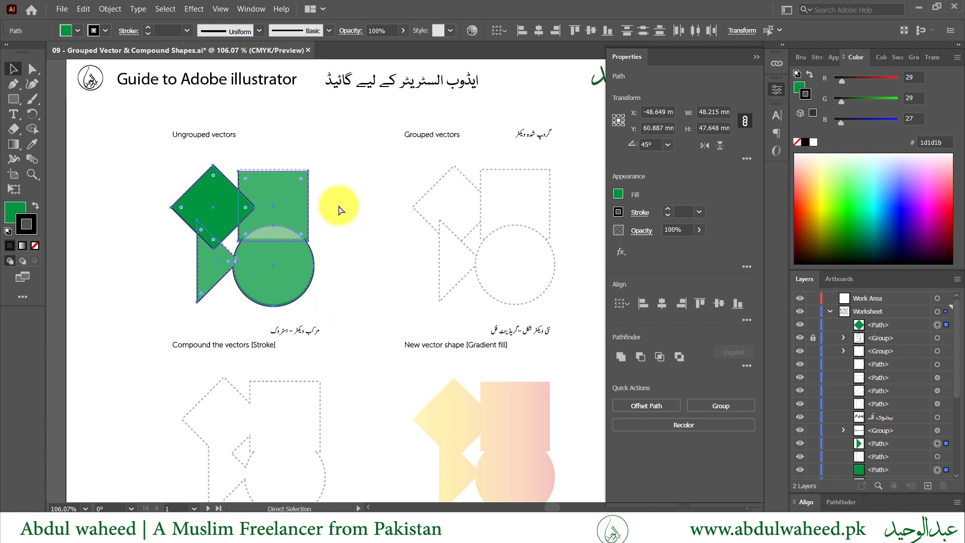
scroll(924, 365, "down", 3)
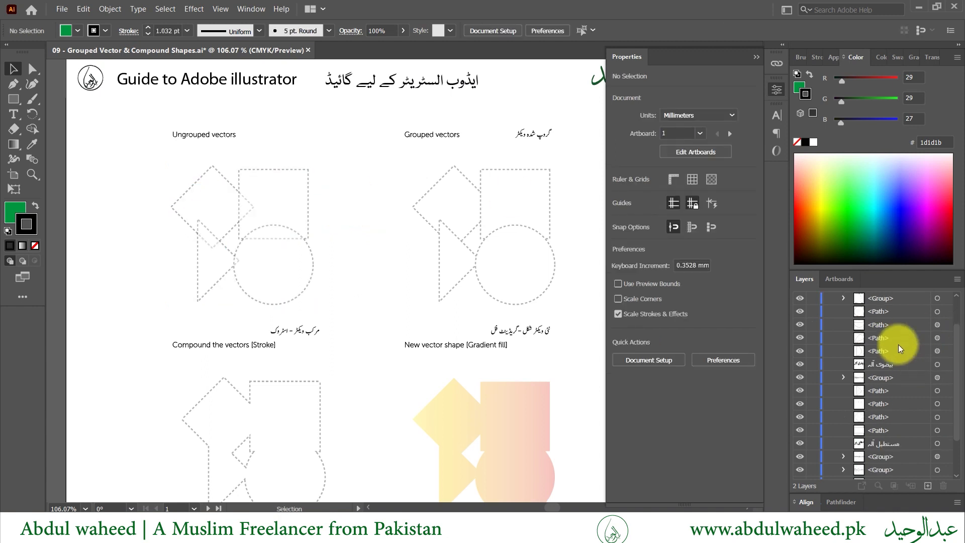
scroll(870, 314, "up", 3)
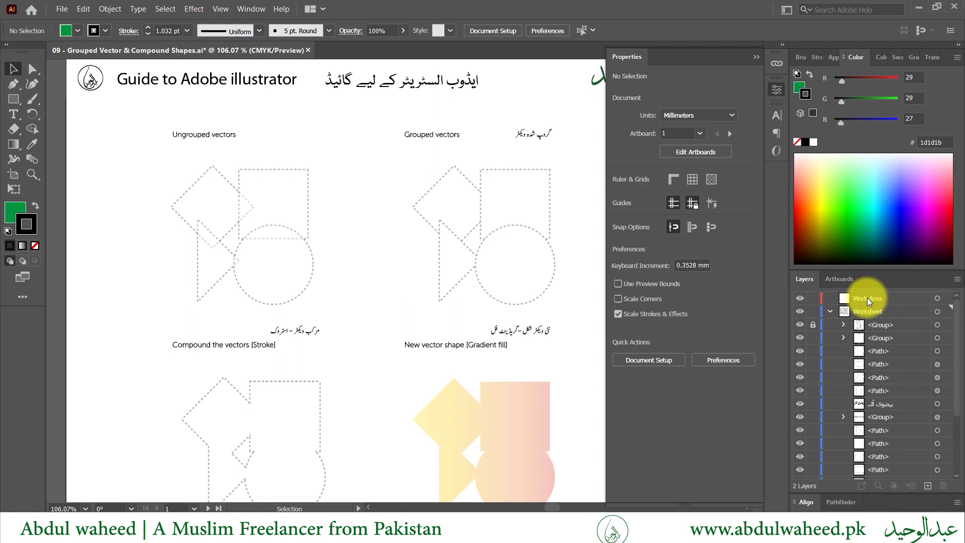
left_click(867, 298)
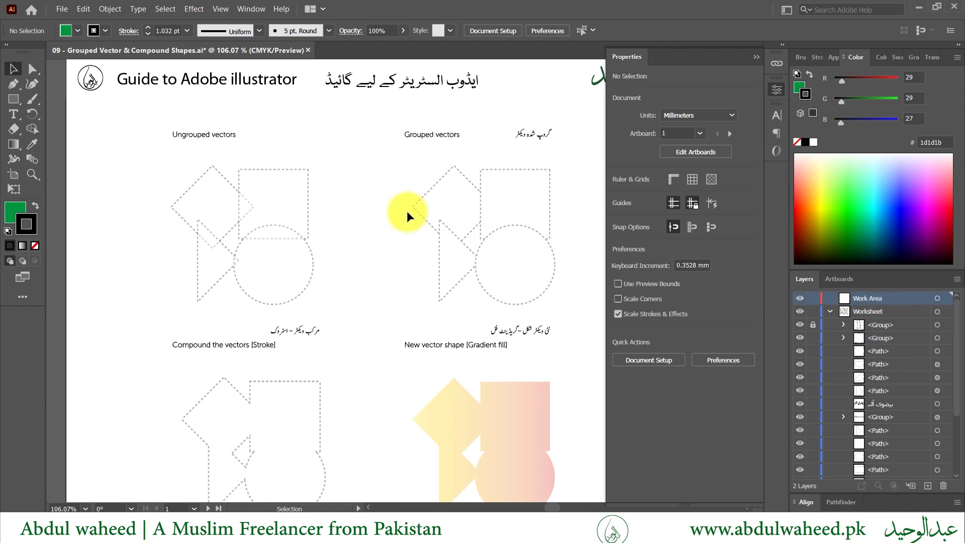
key("ctrl+f")
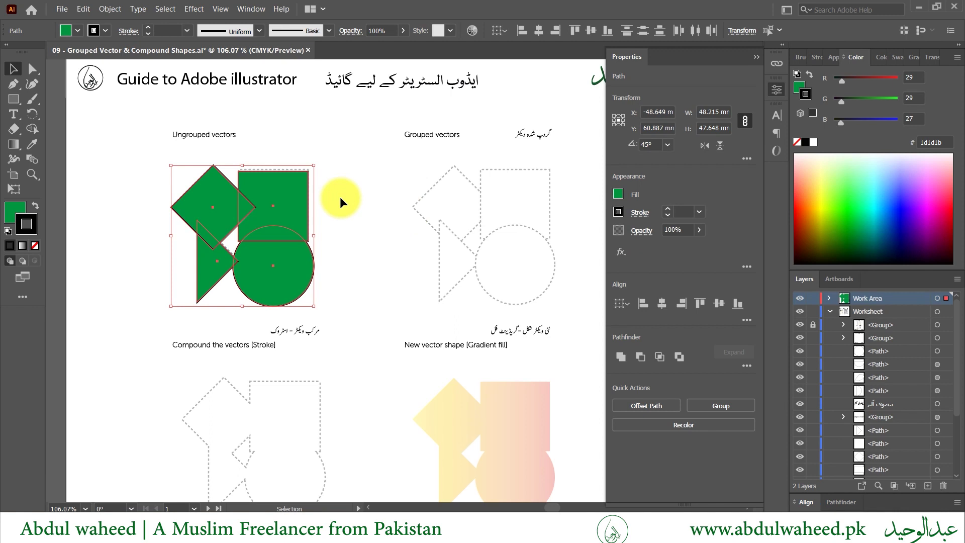
Collapse and lock the Worksheet layer, leaving nothing selected
left_click(801, 323)
left_click(828, 312)
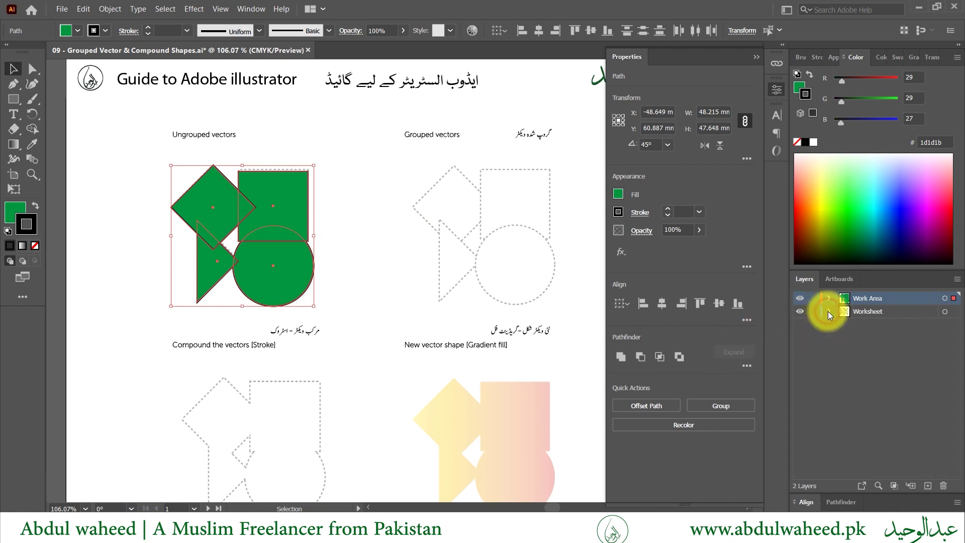
left_click(813, 311)
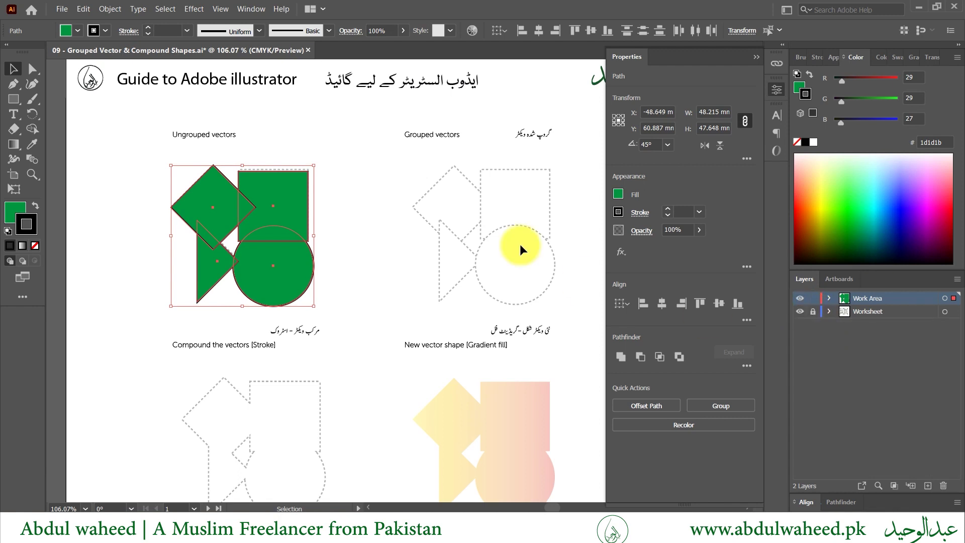
left_click(499, 210)
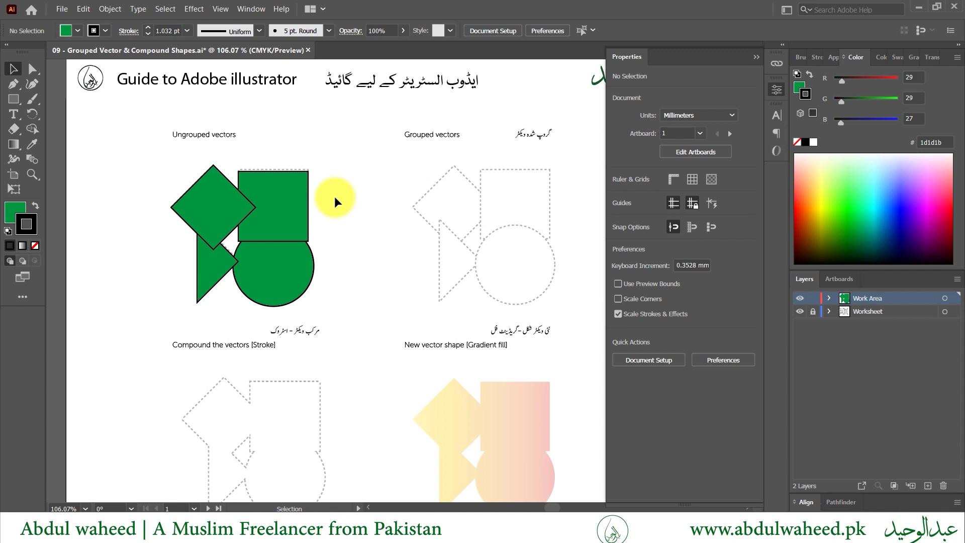
Duplicate all four green shapes onto the dotted outline under Grouped vectors and deselect the copies
left_click(216, 273)
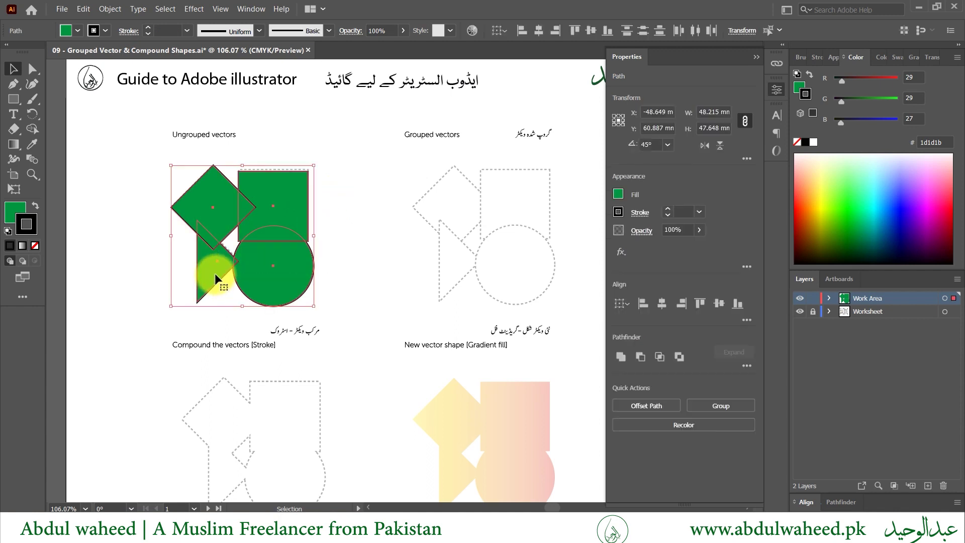
left_click_drag(273, 216, 516, 217)
key("alt")
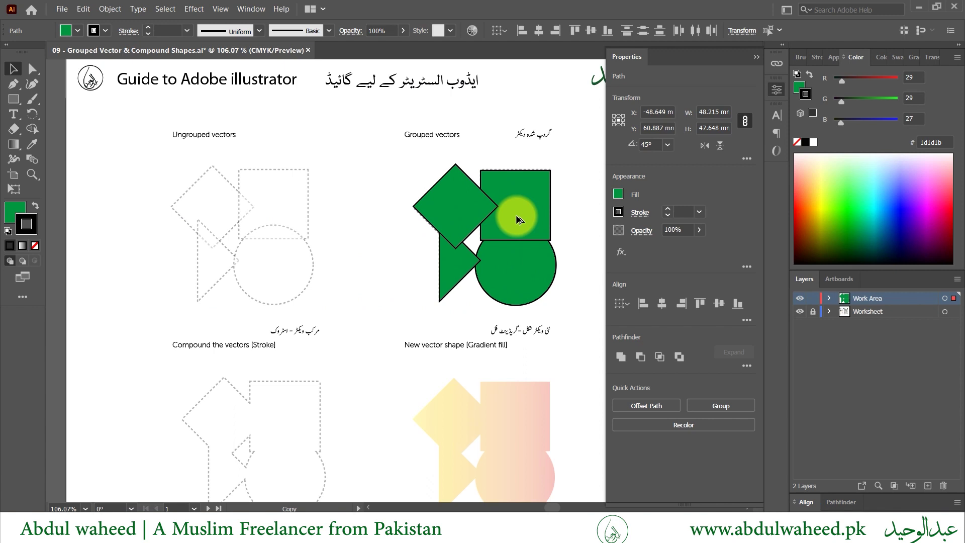
left_click_drag(518, 219, 518, 219)
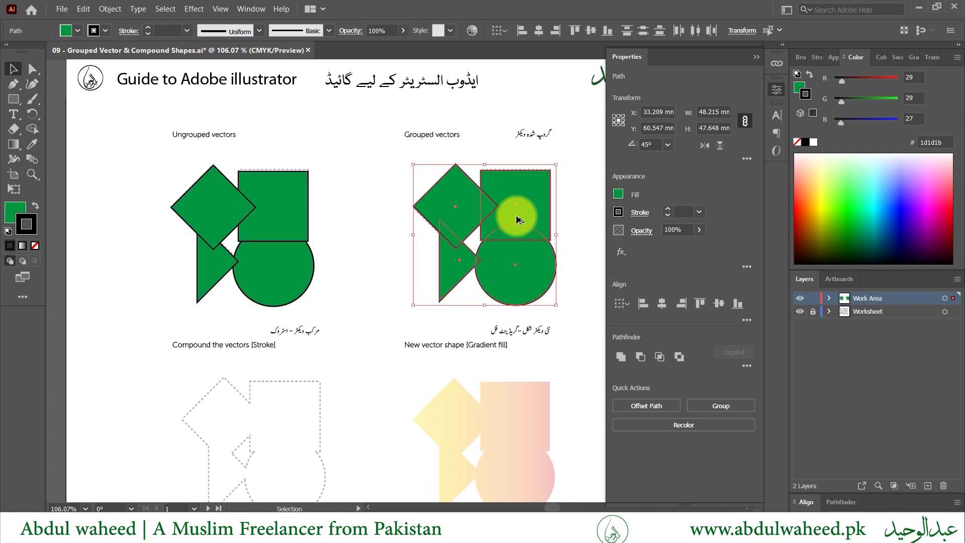
scroll(516, 215, "right", 5)
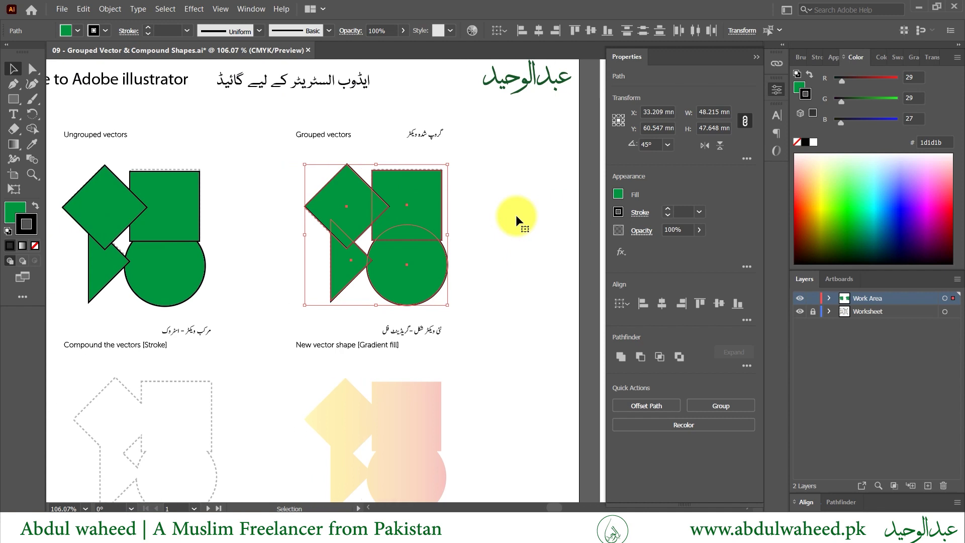
left_click(516, 216)
Group the four green shapes under Grouped vectors and deselect the group
scroll(469, 186, "down", 1)
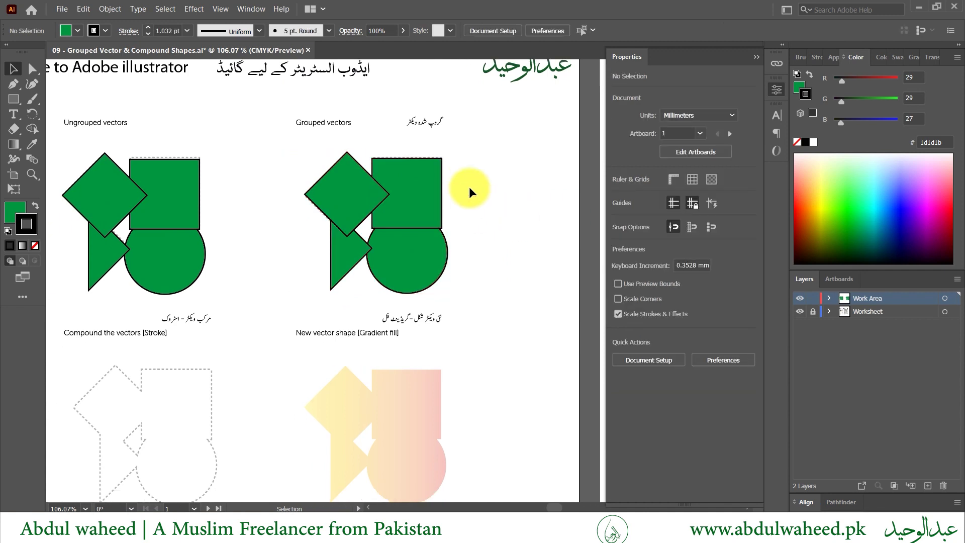
left_click_drag(471, 179, 325, 285)
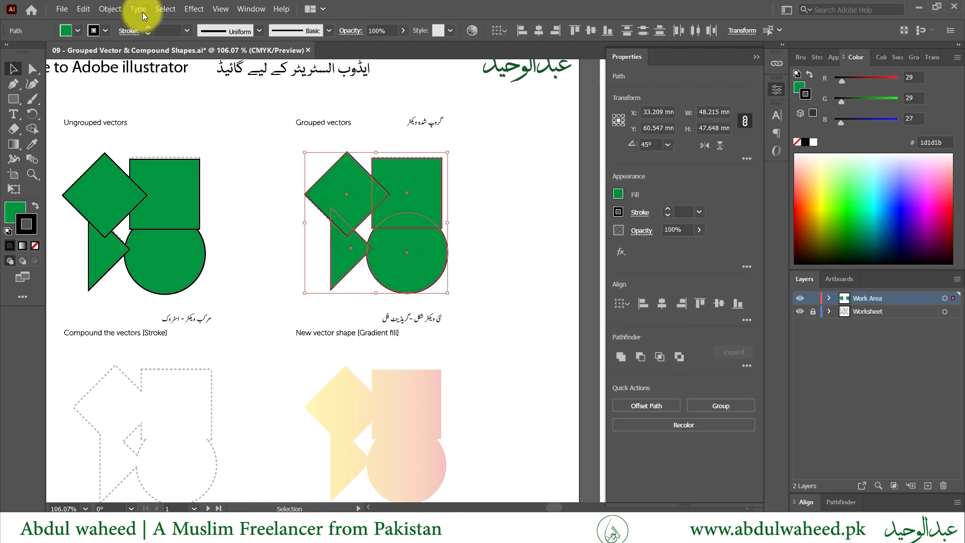
left_click(120, 11)
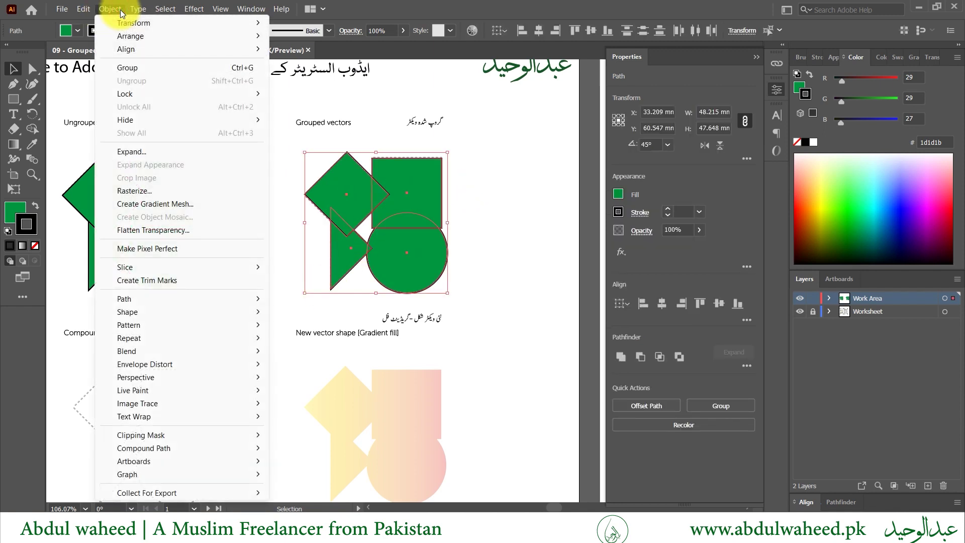
left_click(120, 10)
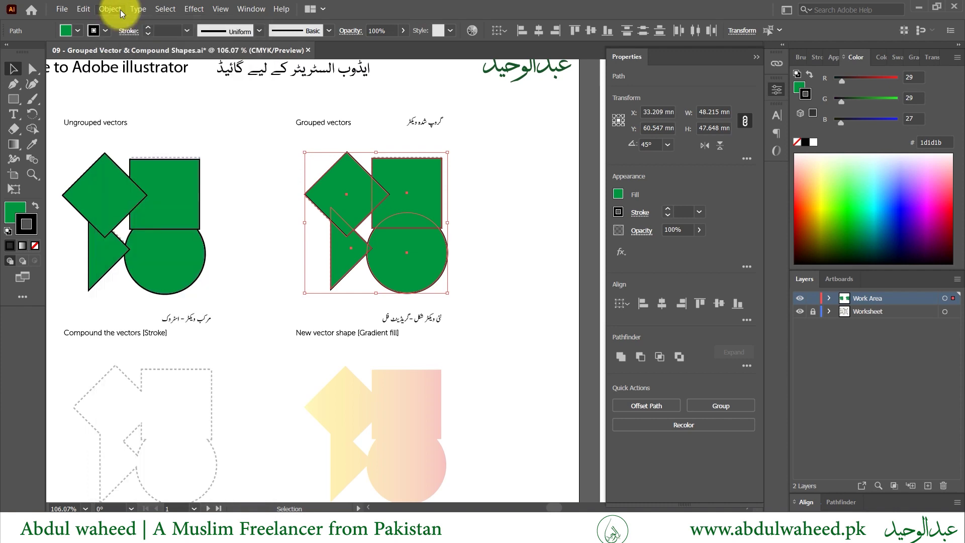
left_click(120, 10)
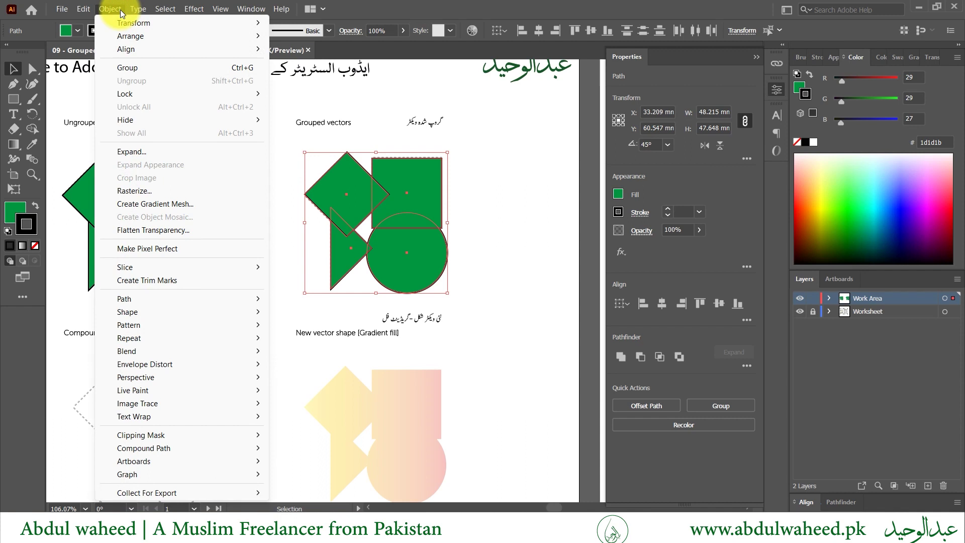
left_click(237, 71)
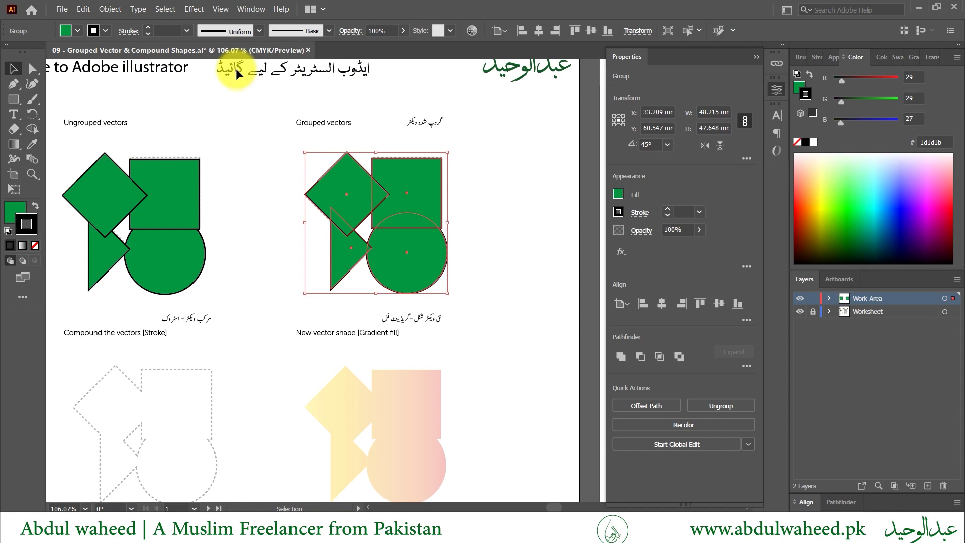
left_click(270, 194)
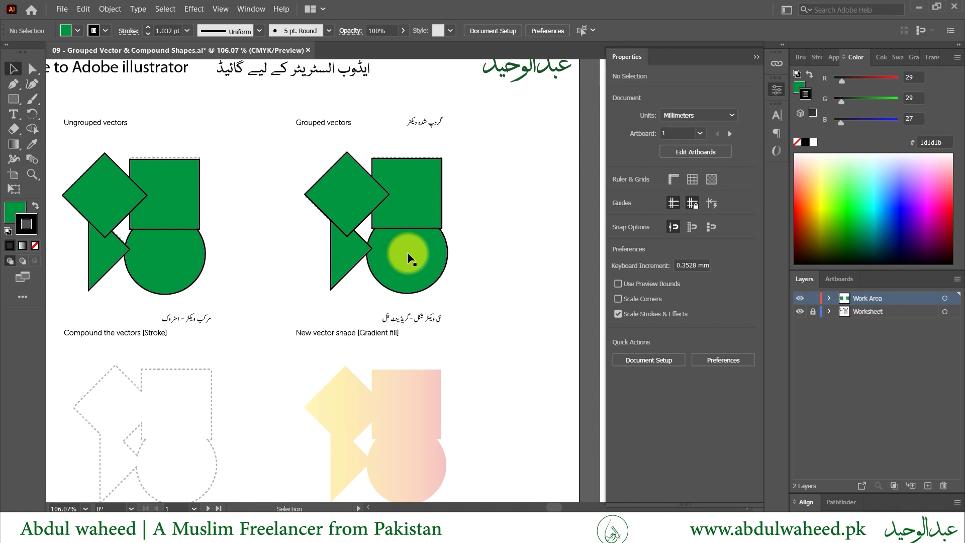
Give the whole shape group under Grouped vectors a light brown fill and a black stroke
left_click(407, 252)
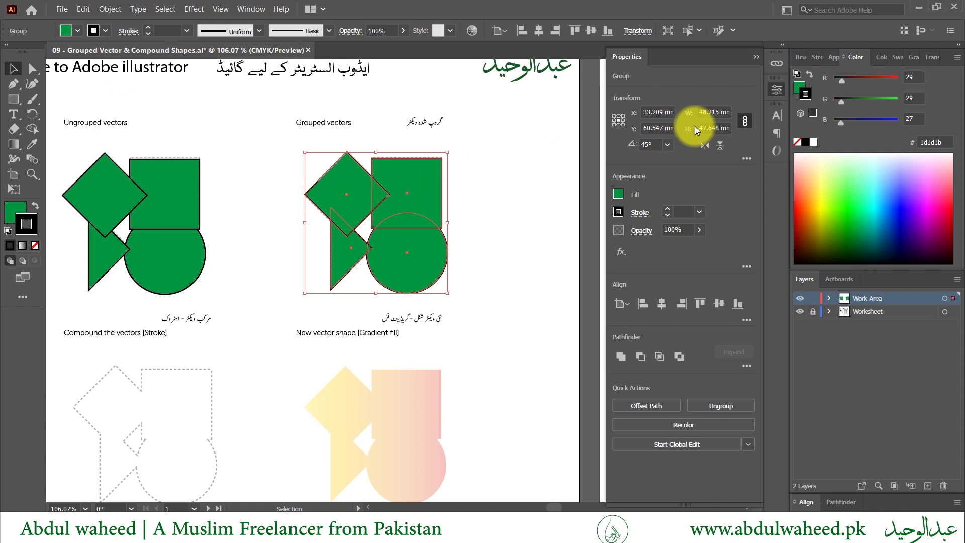
left_click(870, 200)
left_click(844, 173)
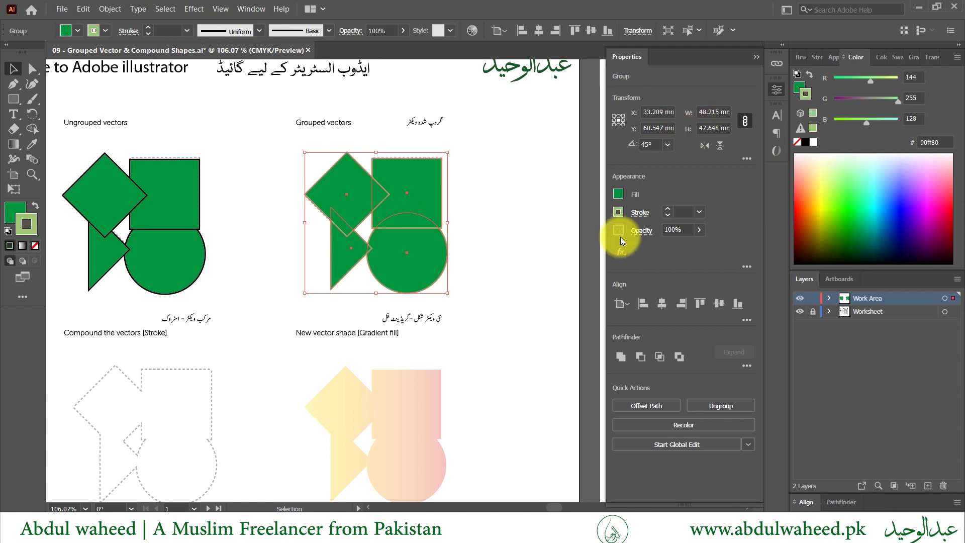
left_click(78, 31)
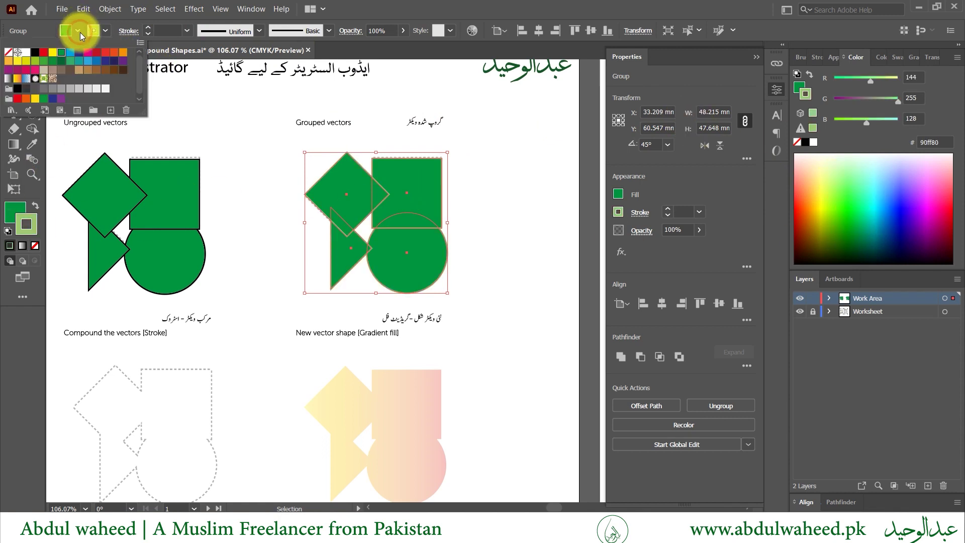
left_click(80, 71)
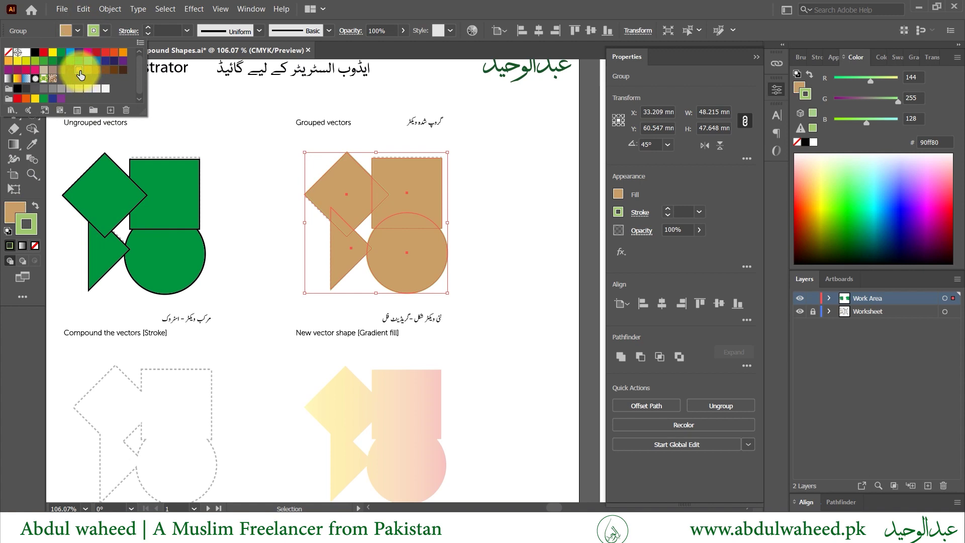
left_click(107, 28)
left_click(94, 30)
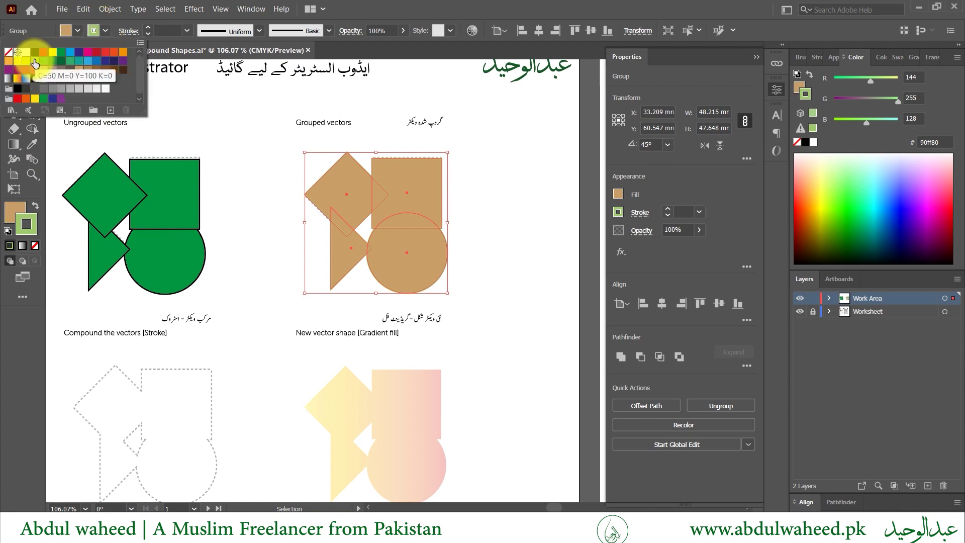
left_click(34, 52)
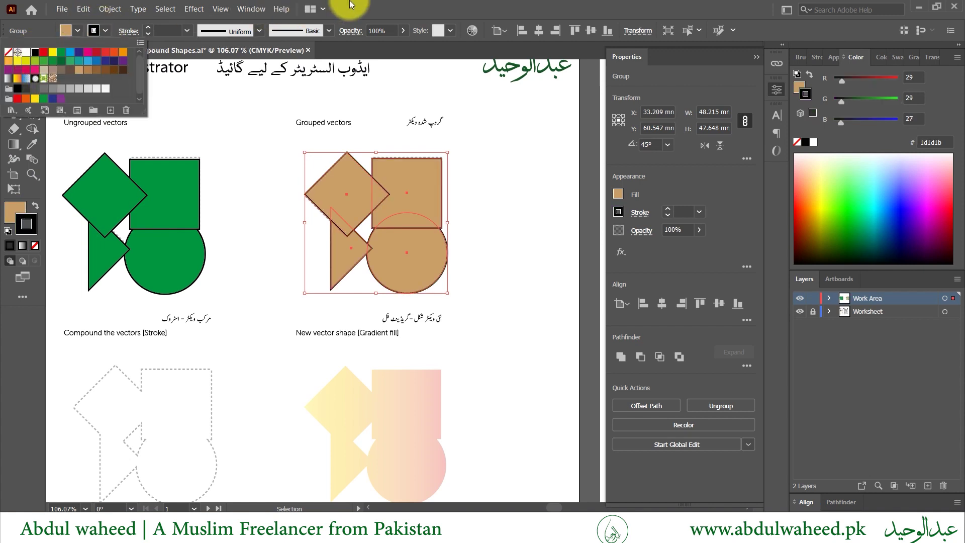
left_click(377, 263)
Isolate the group under Grouped vectors and select its diamond, square, circle and triangle individually
double_click(416, 203)
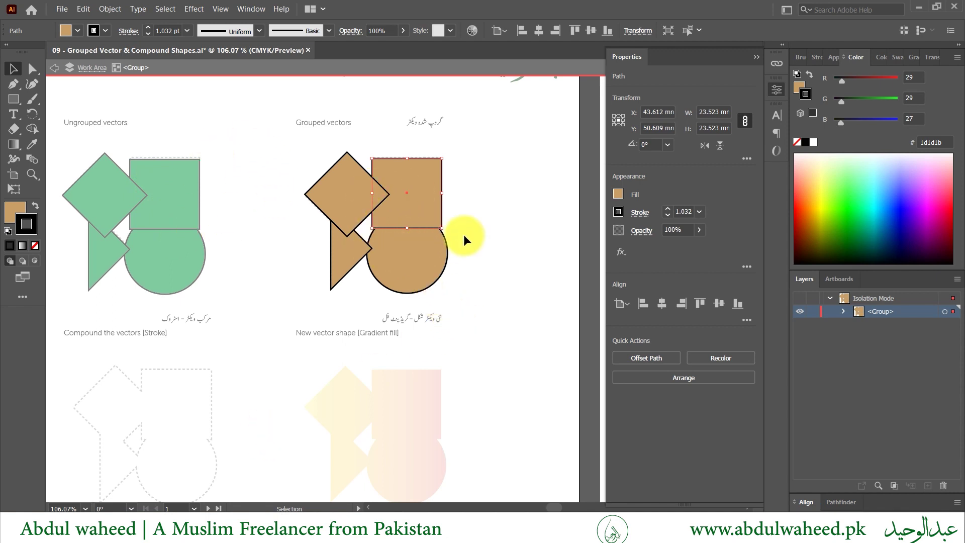
left_click(358, 221)
left_click(417, 208)
left_click(403, 253)
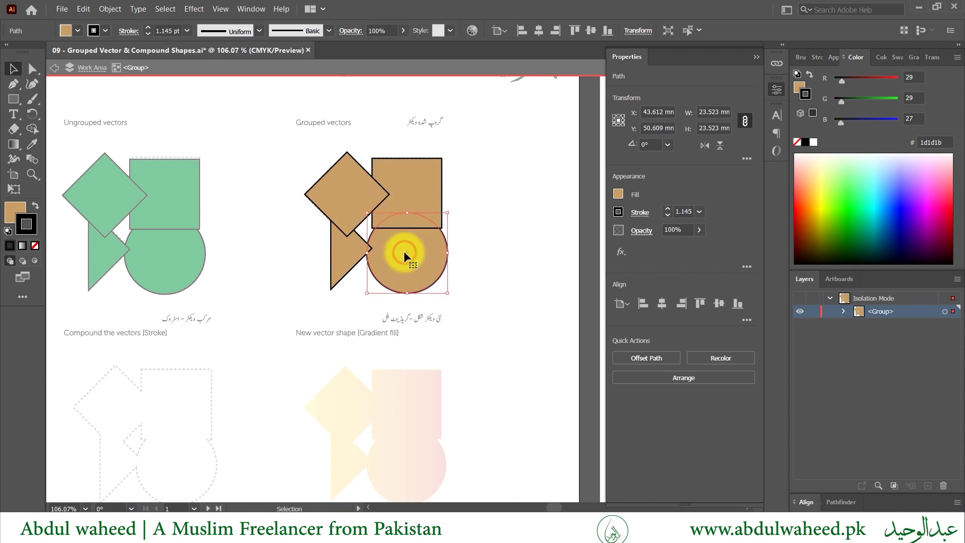
left_click(345, 249)
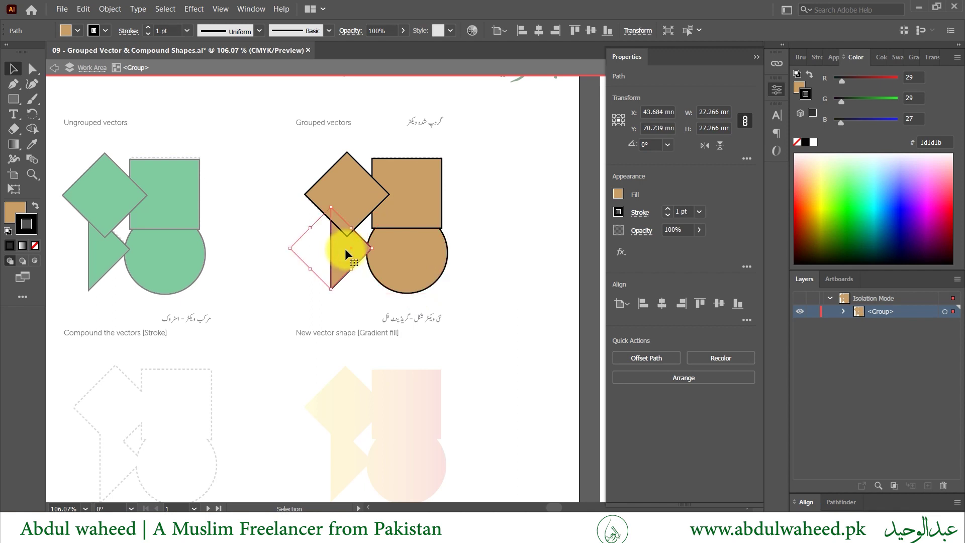
Fill only the diamond inside the isolated group with green
left_click(353, 192)
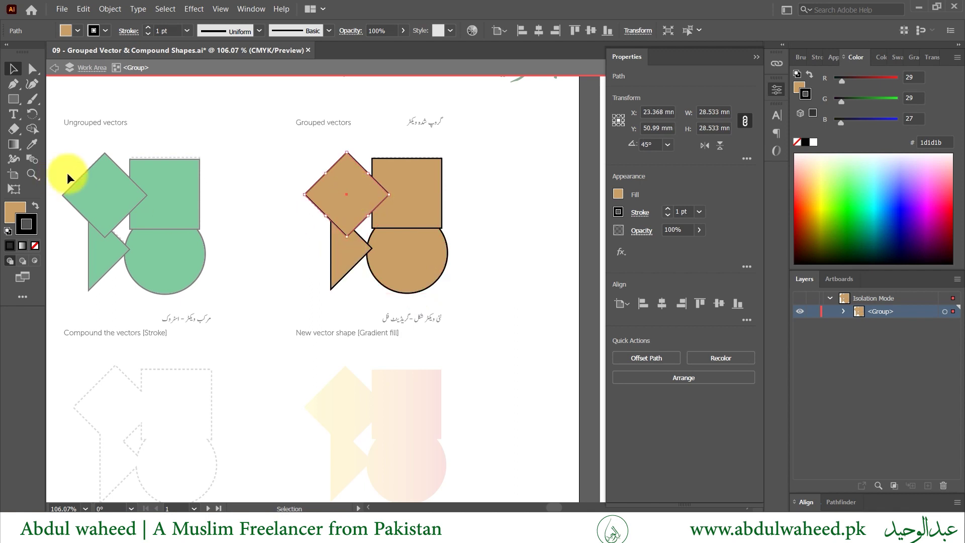
left_click(78, 30)
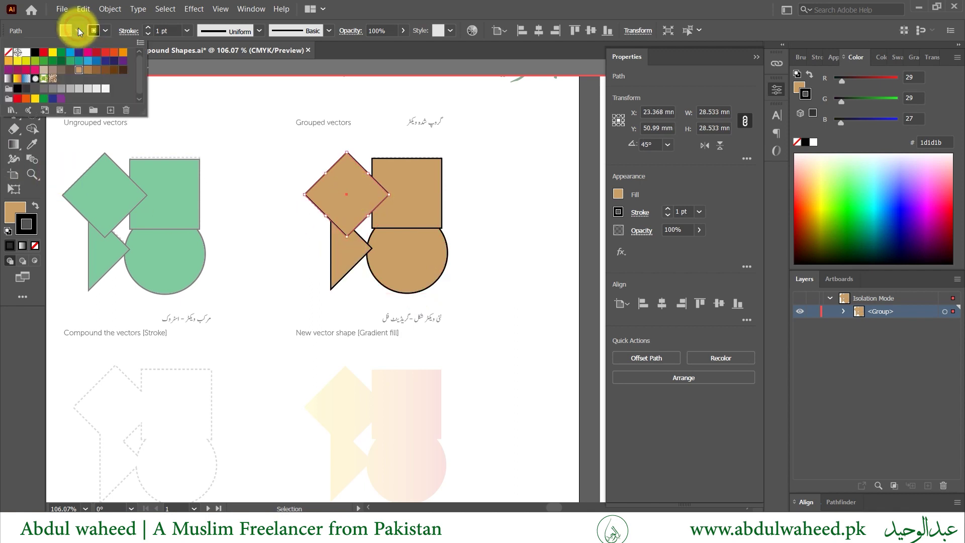
left_click(60, 54)
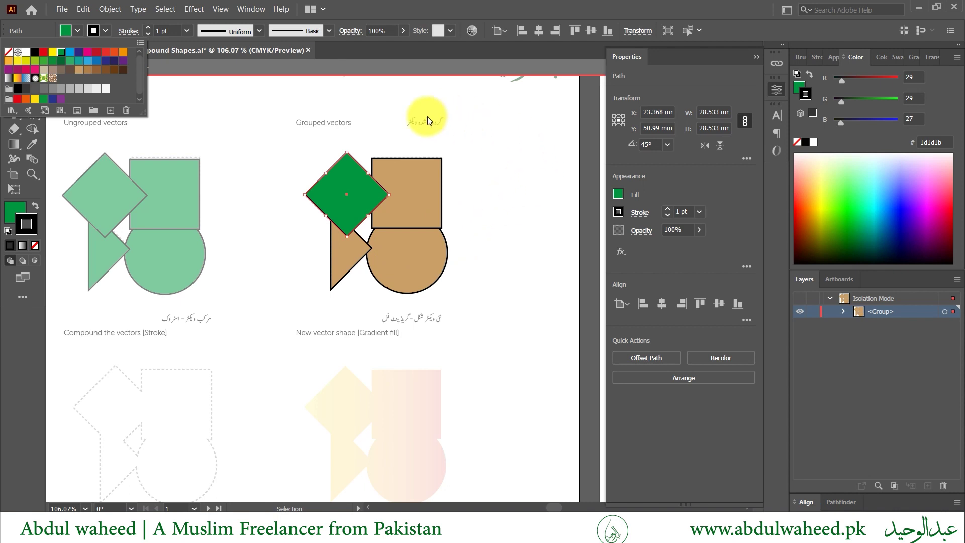
left_click(475, 194)
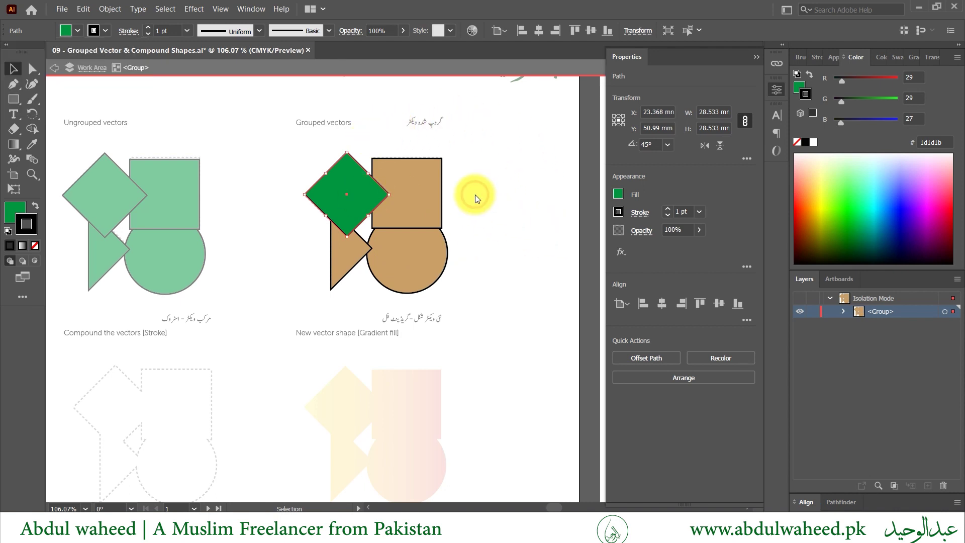
Deselect the diamond, leave the group's isolation mode and select the whole group under Grouped vectors
left_click(474, 193)
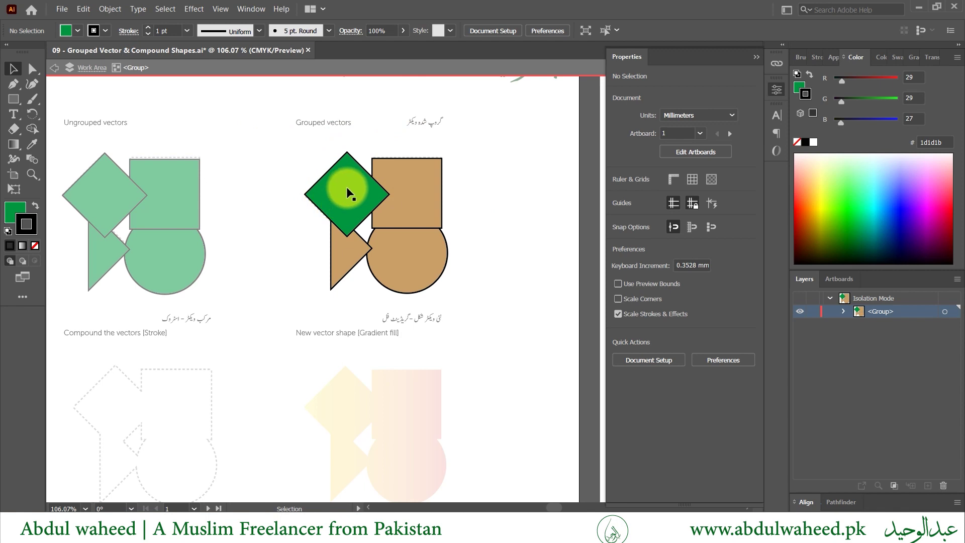
double_click(494, 174)
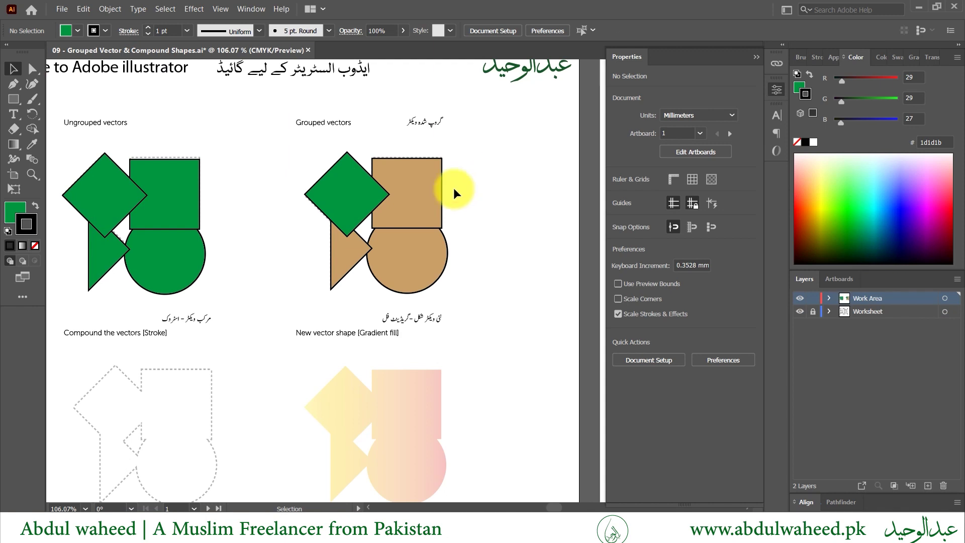
left_click(435, 190)
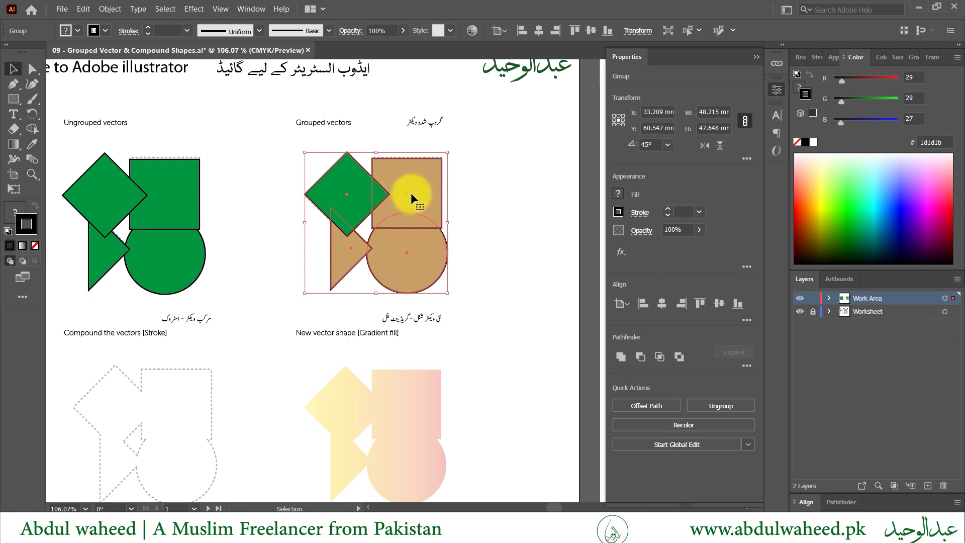
Ungroup the shapes under Grouped vectors and select the square and the circle individually
right_click(411, 192)
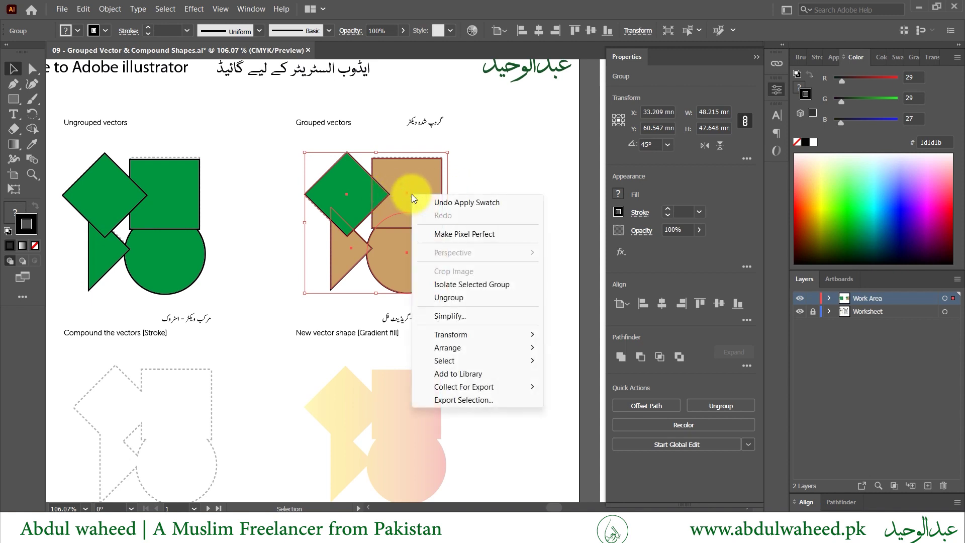
left_click(438, 298)
left_click(496, 170)
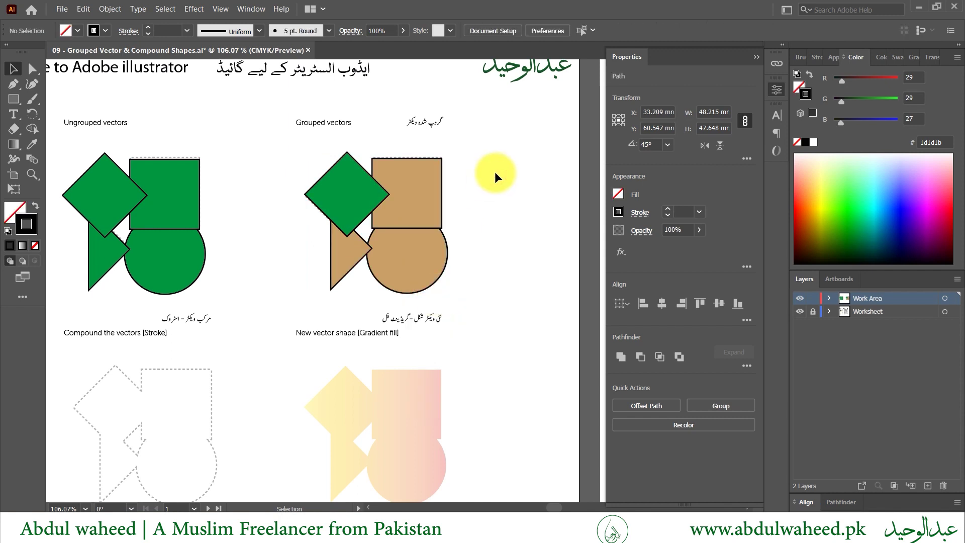
left_click(413, 199)
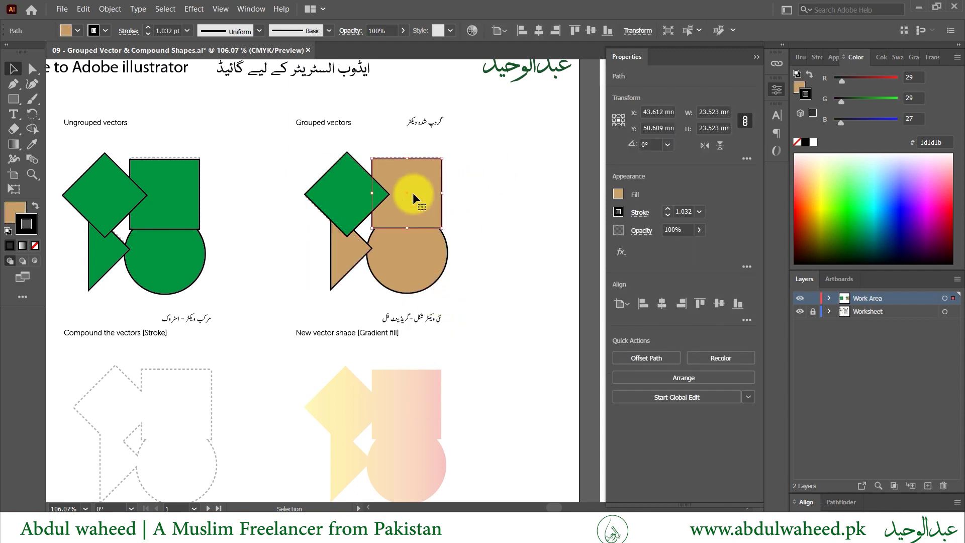
left_click(412, 255)
Restore the four shapes under Grouped vectors to one group with a light brown diamond and deselect it
left_click_drag(469, 182, 327, 270)
key("a")
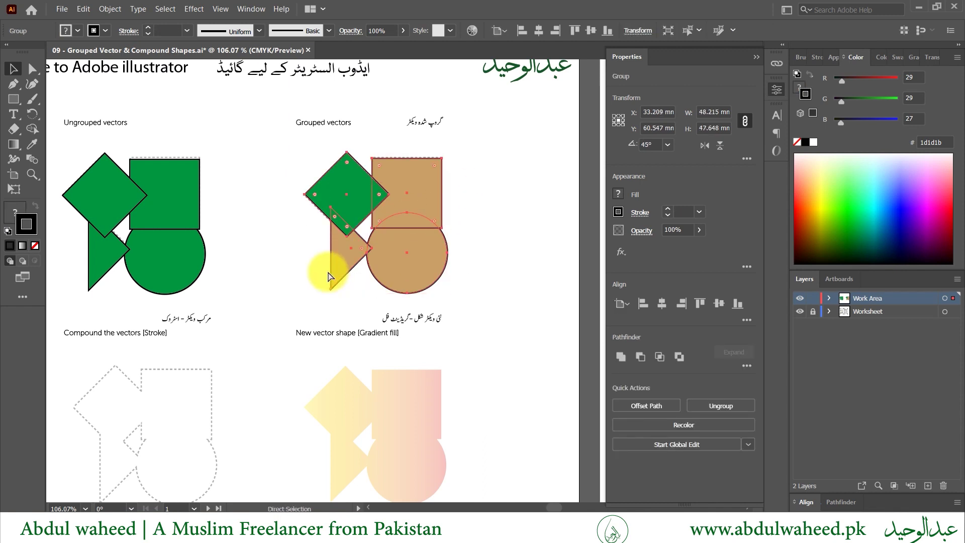
key("v")
left_click(520, 215)
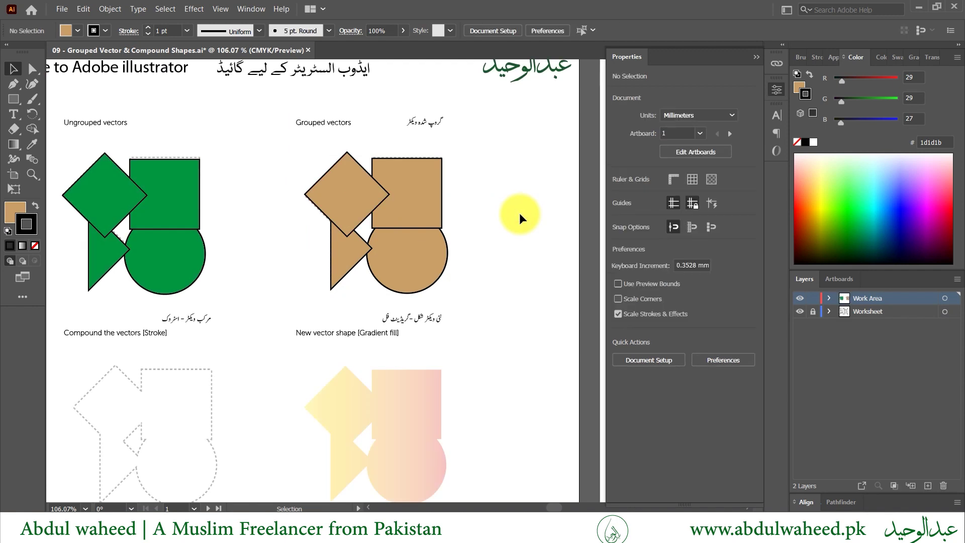
Copy the light brown group from Grouped vectors onto the dashed outline under Compound the vectors [Stroke]
left_click_drag(496, 180, 351, 273)
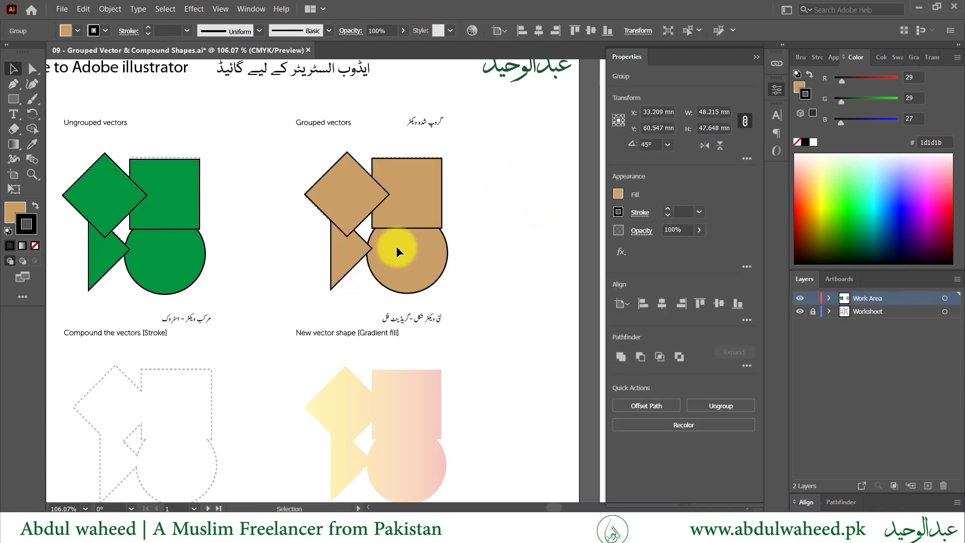
scroll(395, 246, "down", 3)
scroll(395, 246, "down", 2)
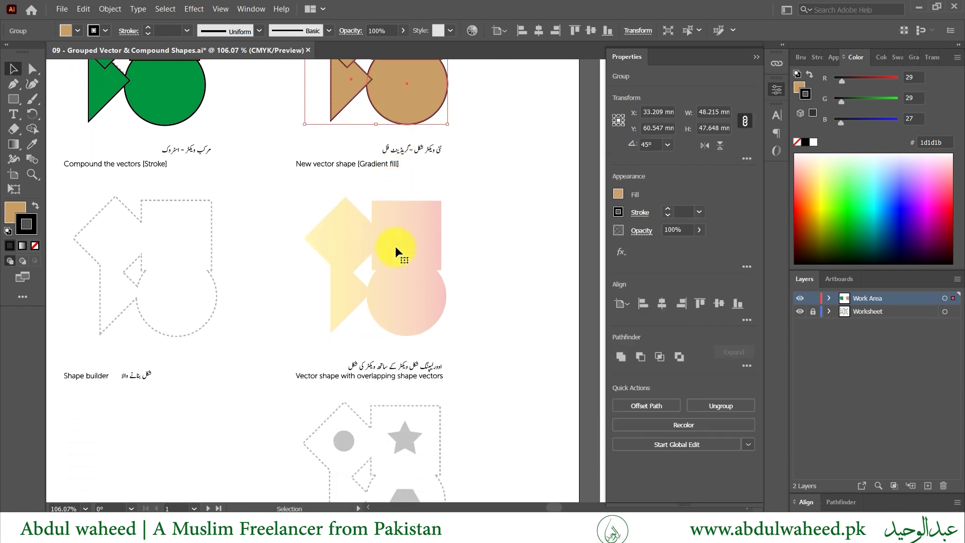
scroll(395, 246, "up", 2)
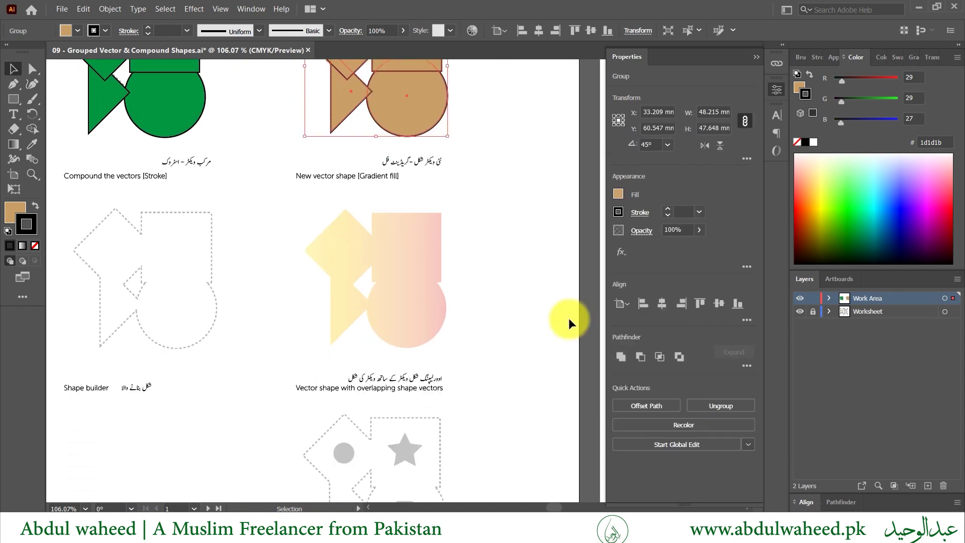
scroll(569, 322, "up", 3)
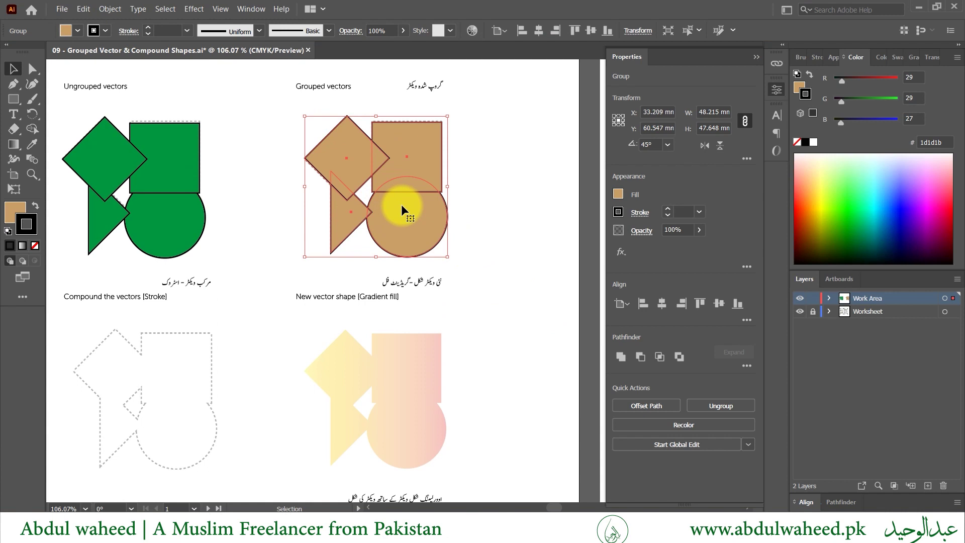
left_click(180, 417)
left_click_drag(373, 216, 163, 420)
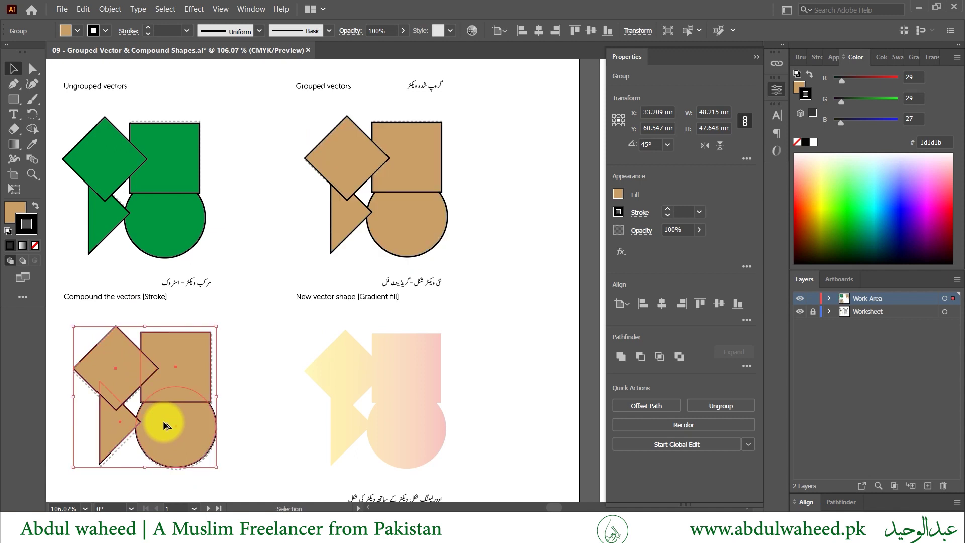
Remove the fill of the group under Compound the vectors [Stroke] and set its stroke weight to 4 pt
scroll(163, 420, "left", 5)
scroll(163, 421, "down", 6)
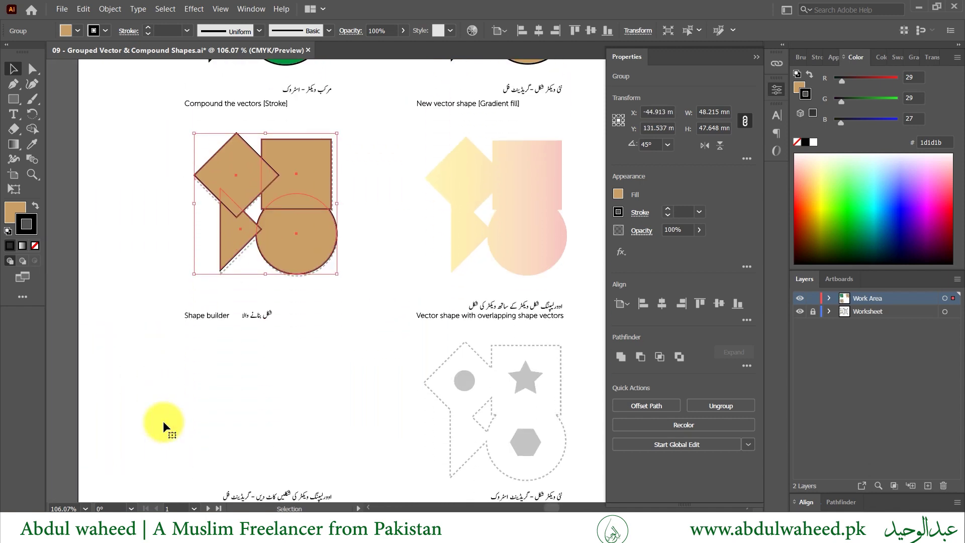
scroll(163, 421, "up", 2)
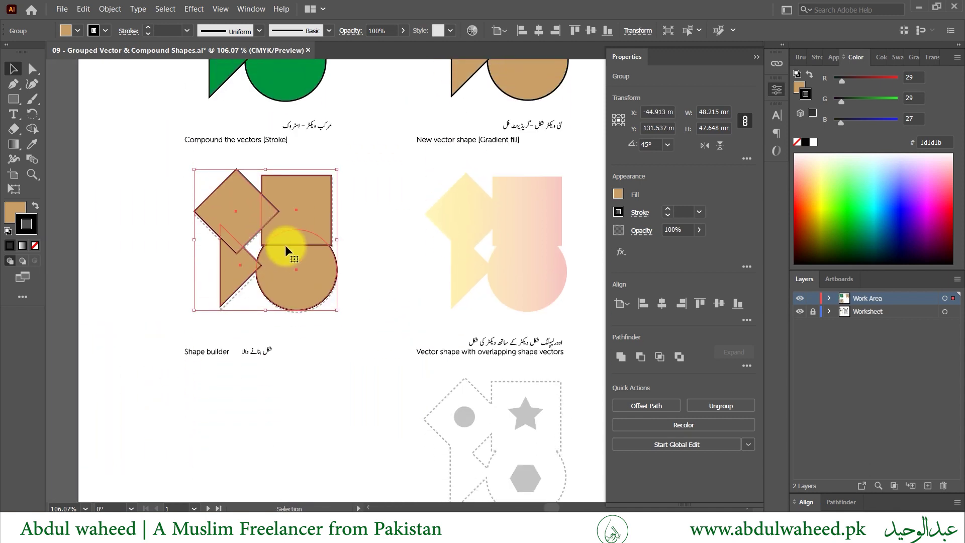
left_click(16, 209)
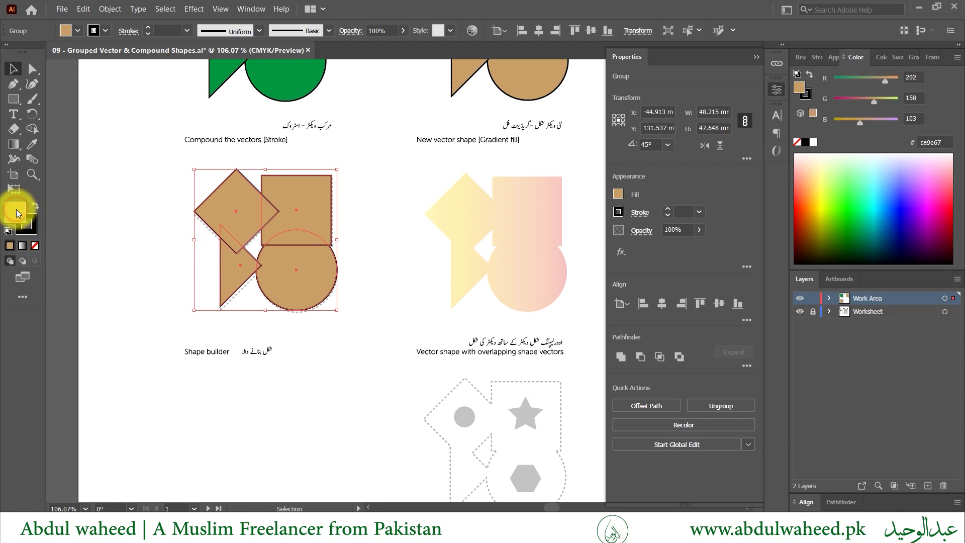
left_click(33, 243)
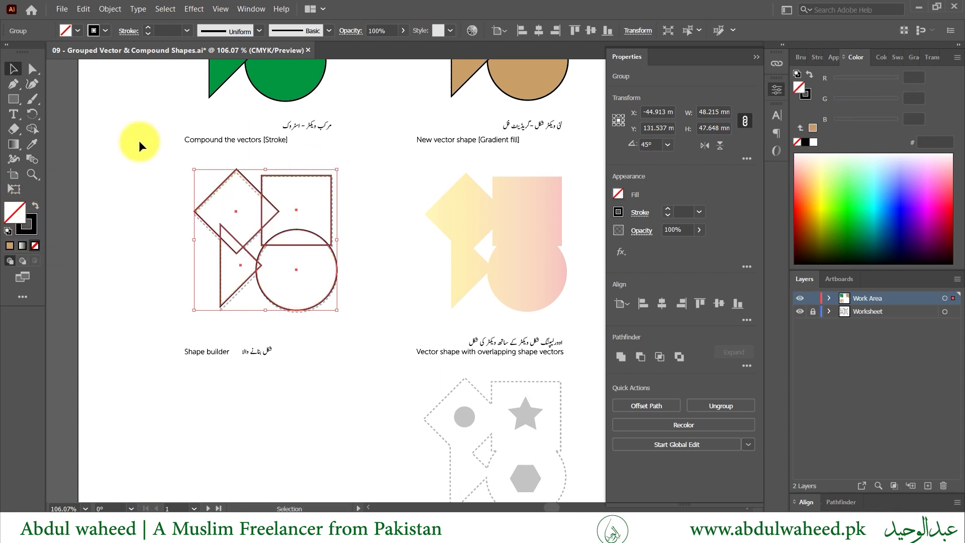
left_click(148, 28)
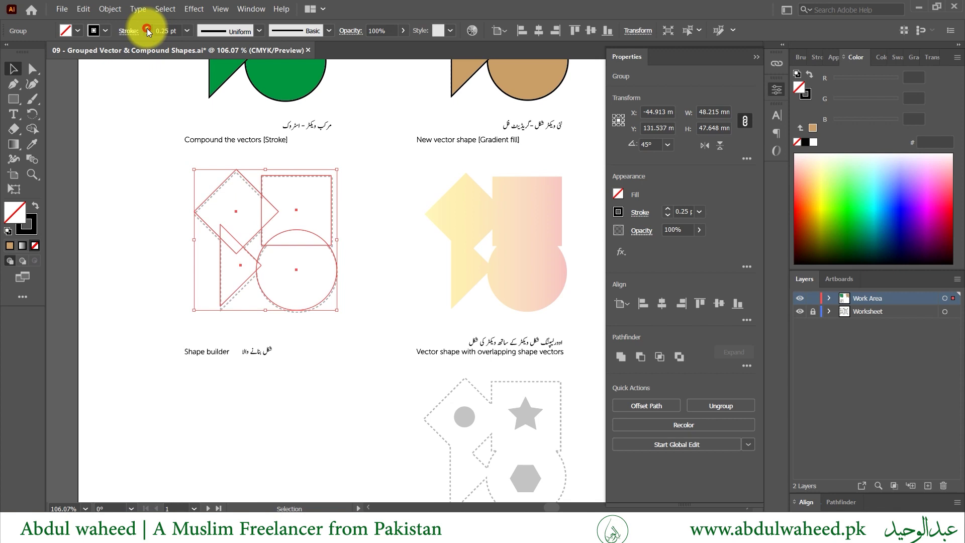
left_click(147, 27)
left_click(148, 28)
left_click(147, 28)
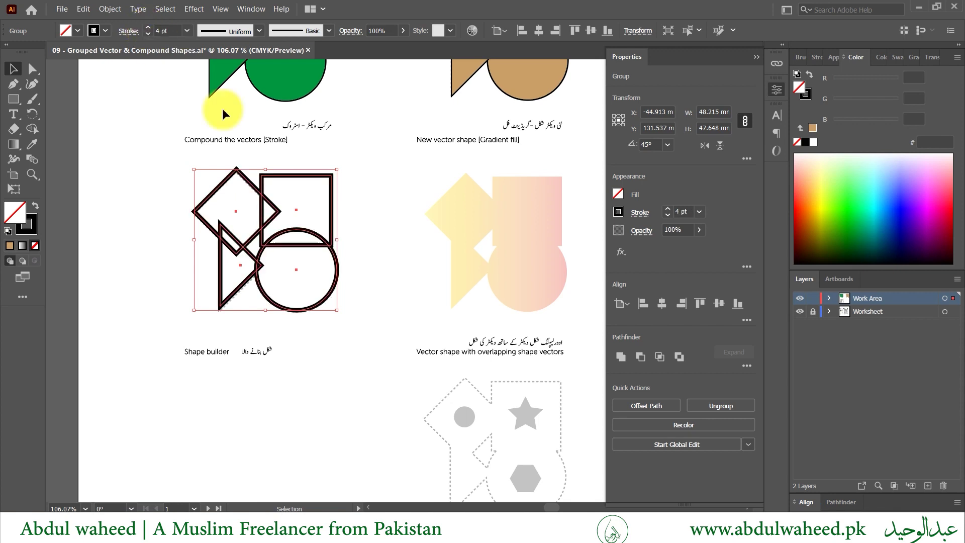
scroll(299, 240, "up", 1)
left_click(367, 238)
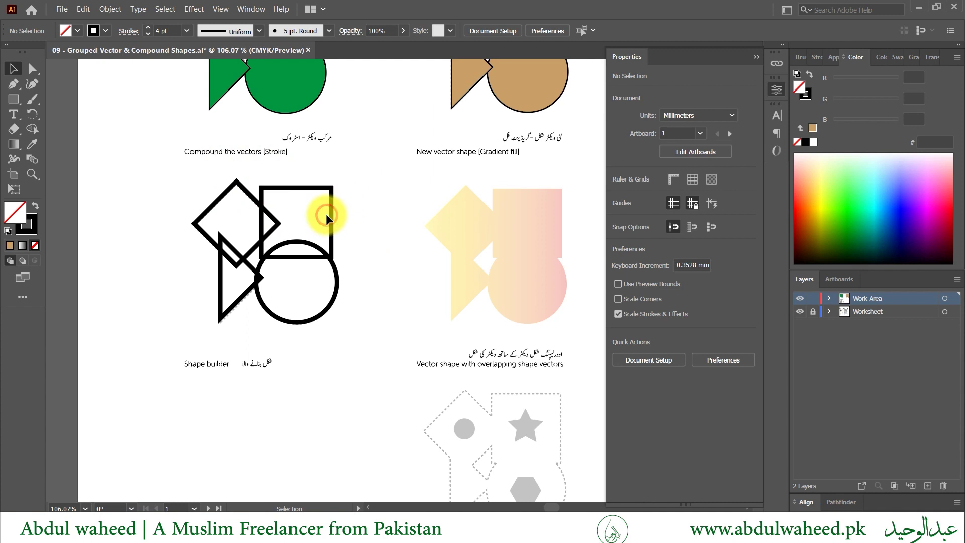
Unite the outlined group under Compound the vectors [Stroke] into one compound shape with Pathfinder
left_click(327, 258)
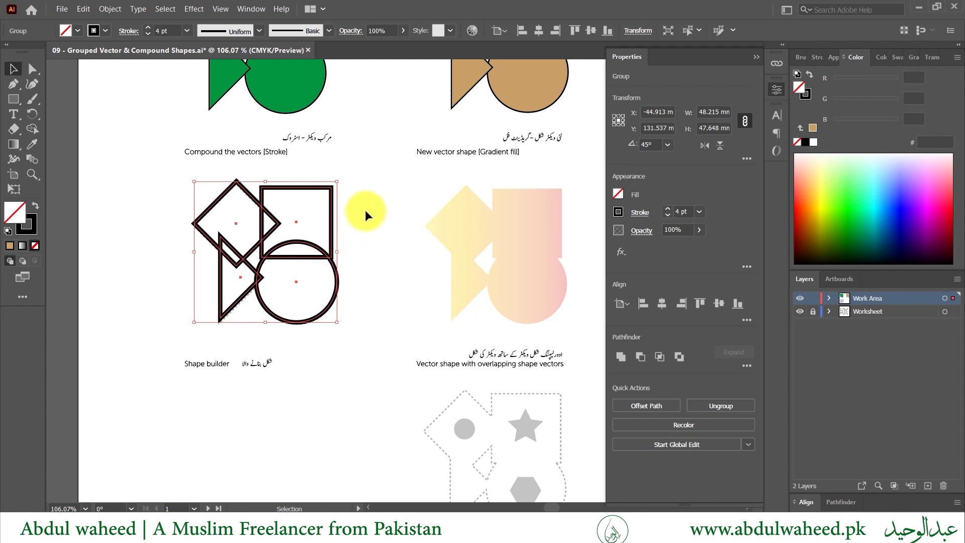
left_click(251, 9)
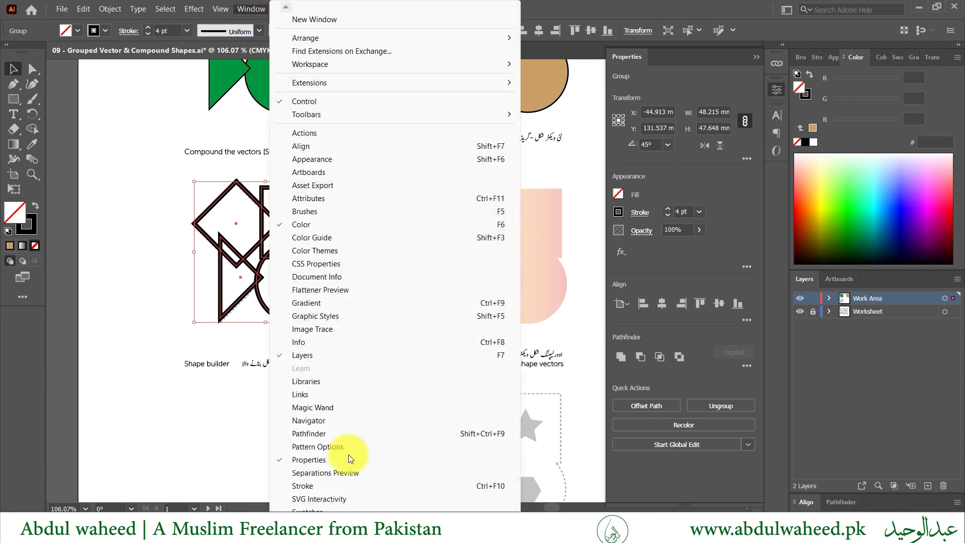
left_click(332, 435)
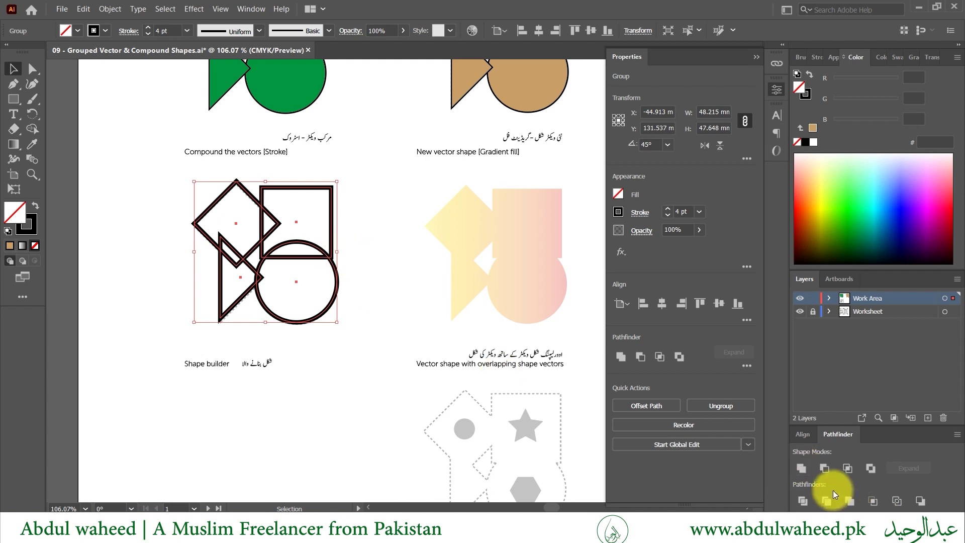
left_click(802, 469)
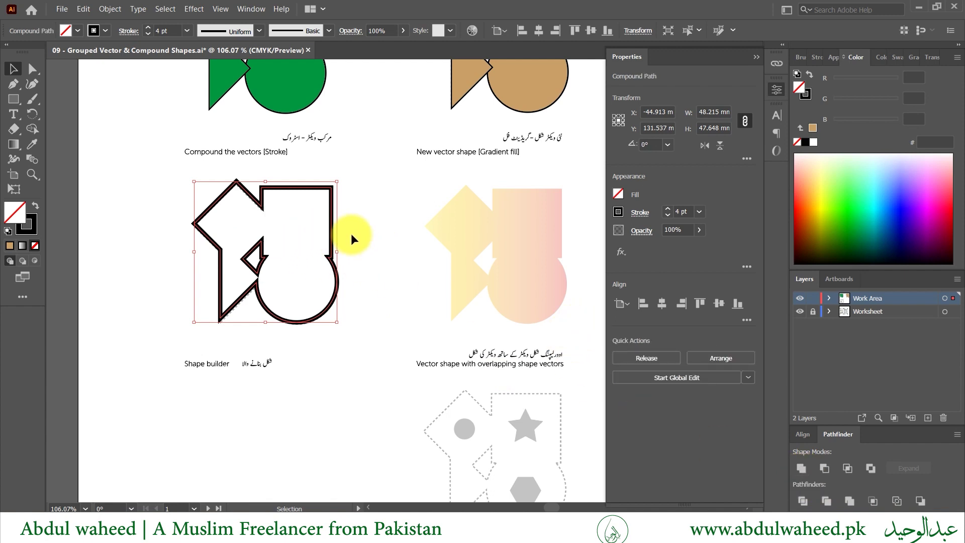
Copy the united outline onto the pale gradient shape under New vector shape [Gradient fill]
scroll(351, 233, "up", 2)
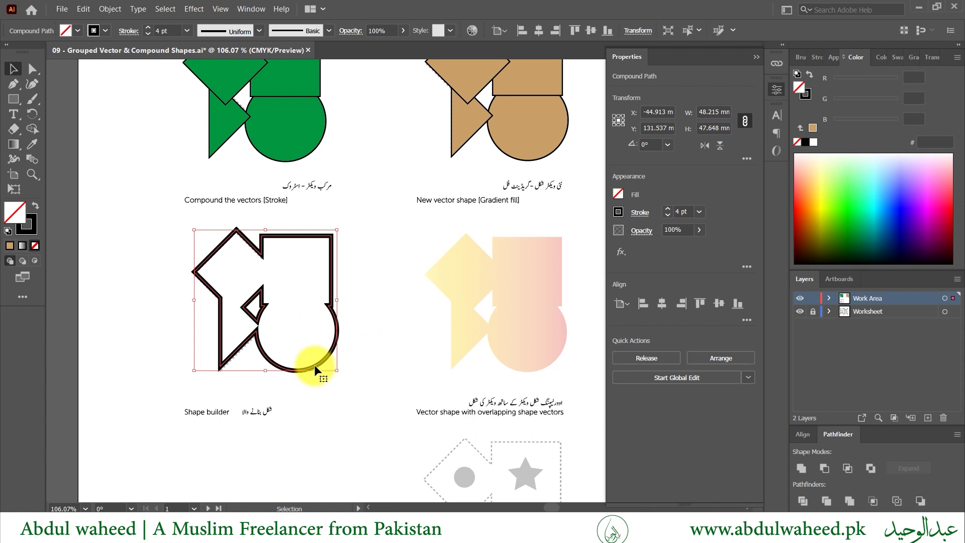
left_click_drag(314, 364, 544, 364)
key("alt")
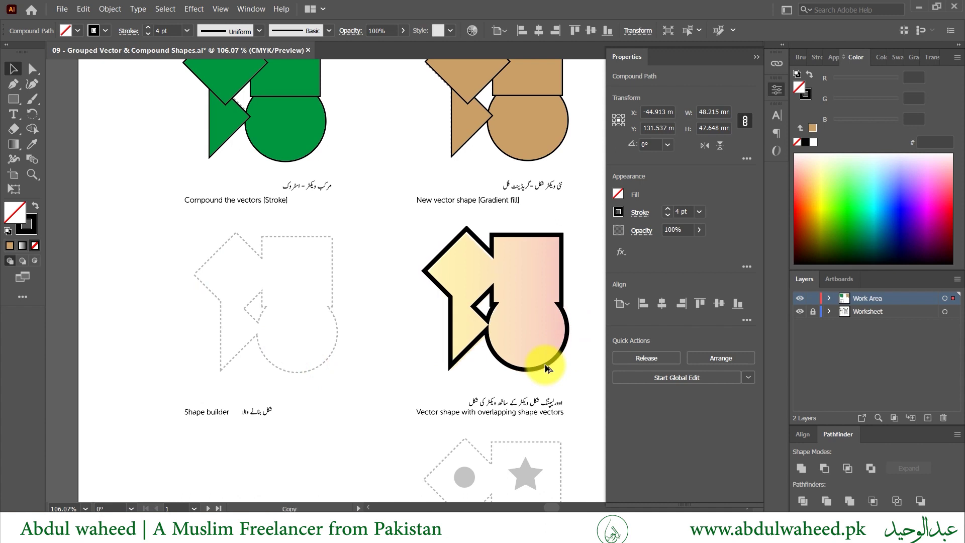
left_click_drag(544, 363, 546, 366)
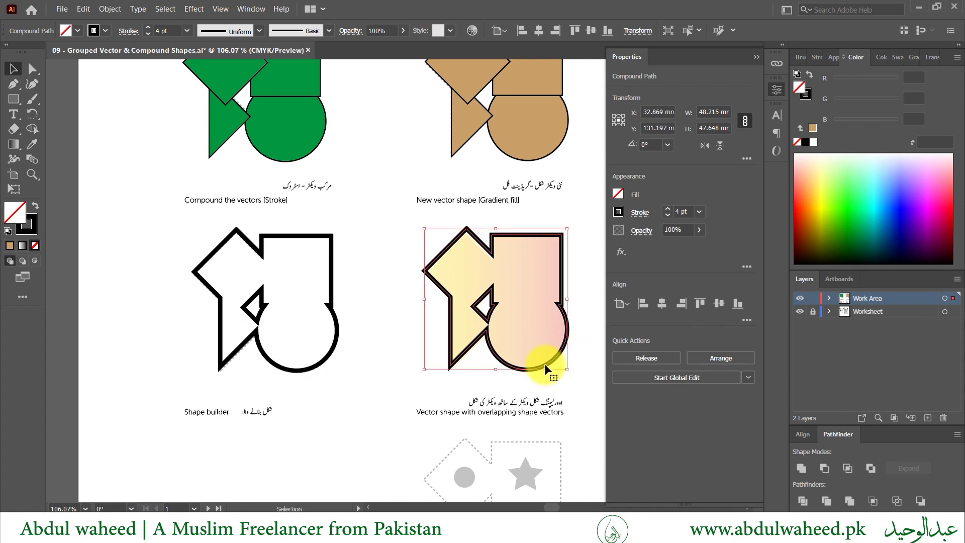
Fill the compound shape under New vector shape [Gradient fill] with the yellow-to-red gradient swatch and remove its stroke
scroll(544, 364, "right", 5)
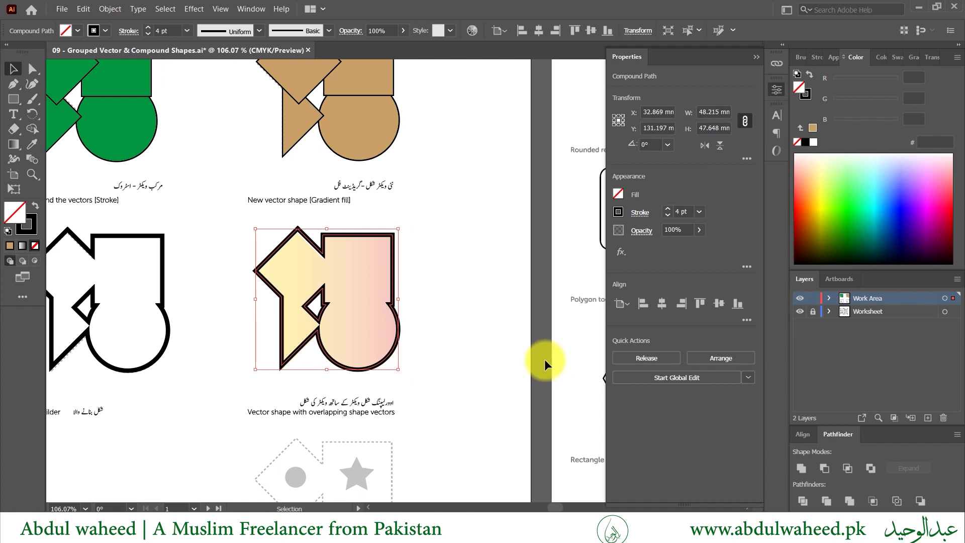
left_click(9, 246)
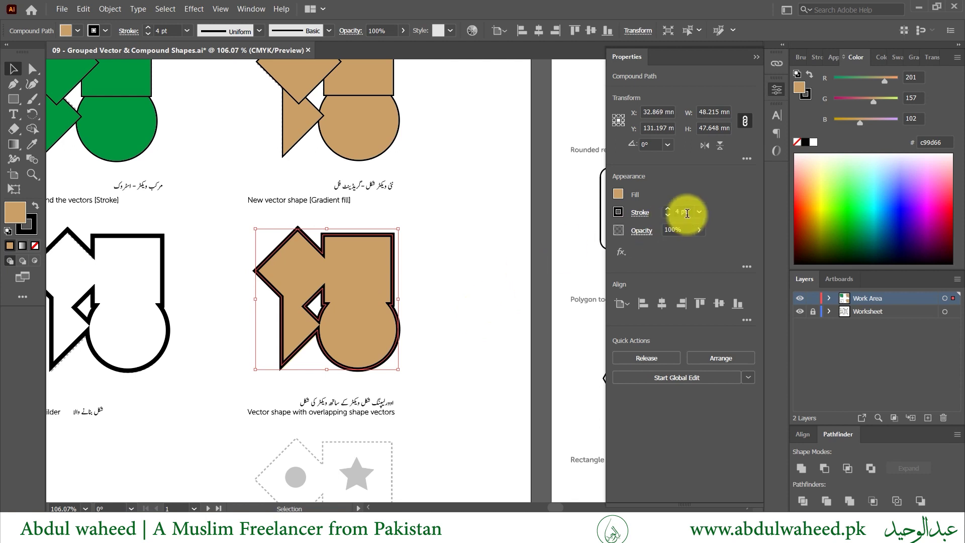
left_click(897, 59)
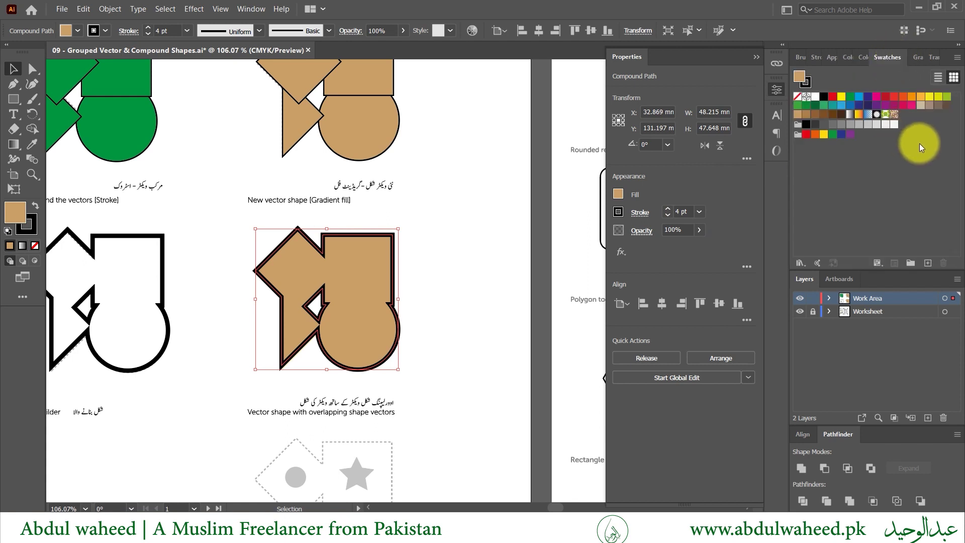
left_click(859, 115)
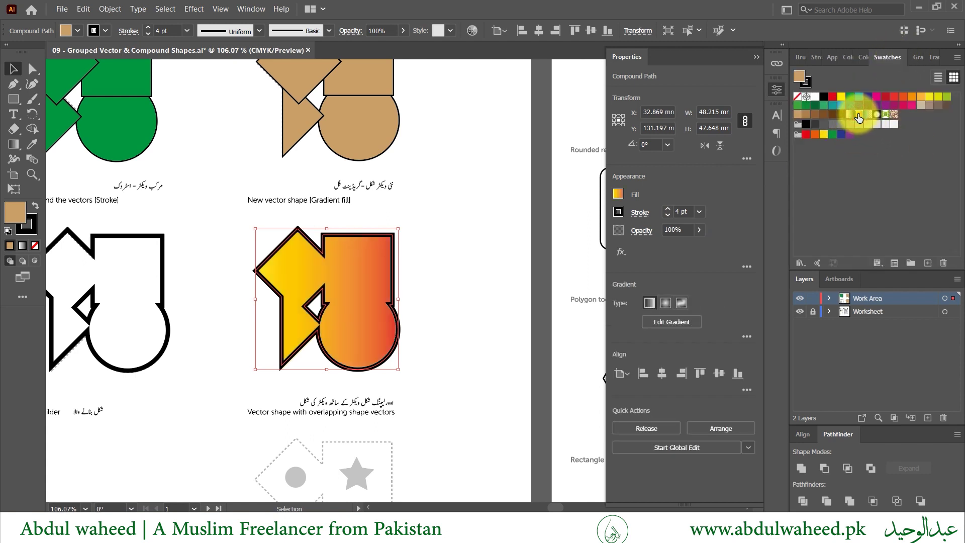
left_click(27, 226)
left_click(35, 245)
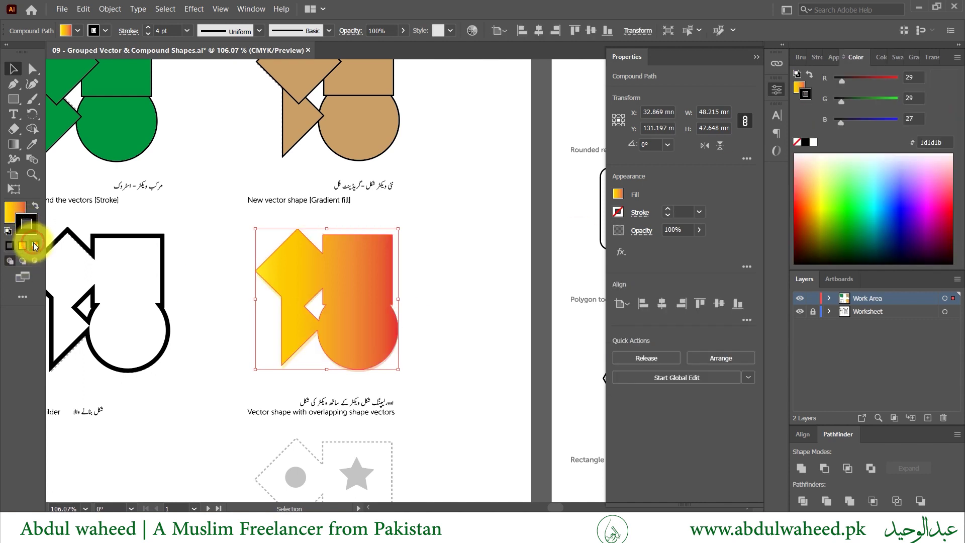
left_click(13, 209)
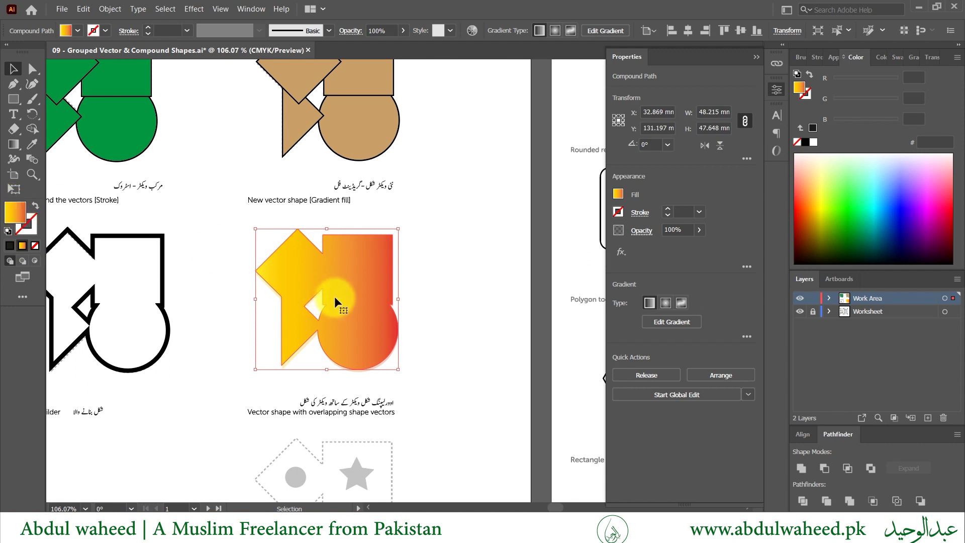
Fill the grouped shapes under Grouped vectors with the yellow-to-red gradient swatch
scroll(334, 296, "up", 5)
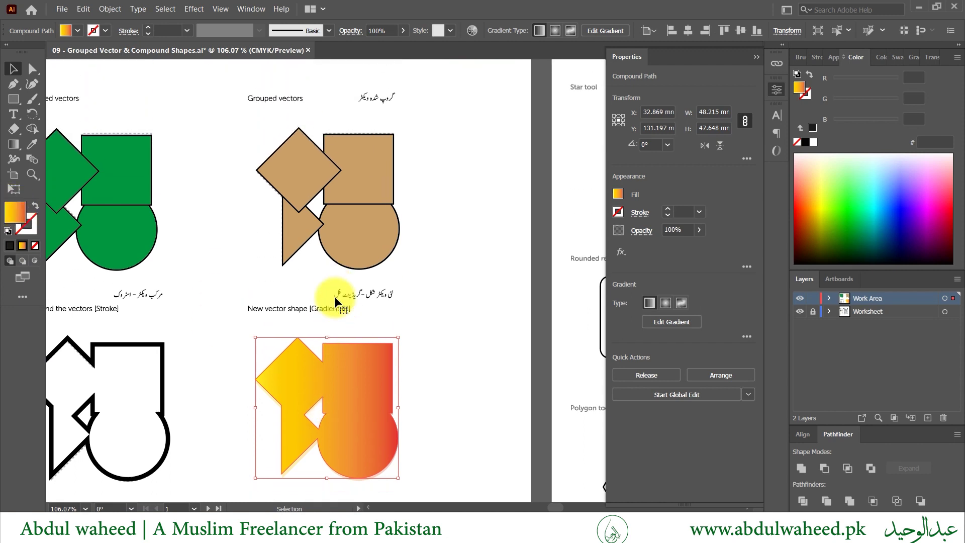
scroll(334, 298, "down", 1)
left_click(358, 196)
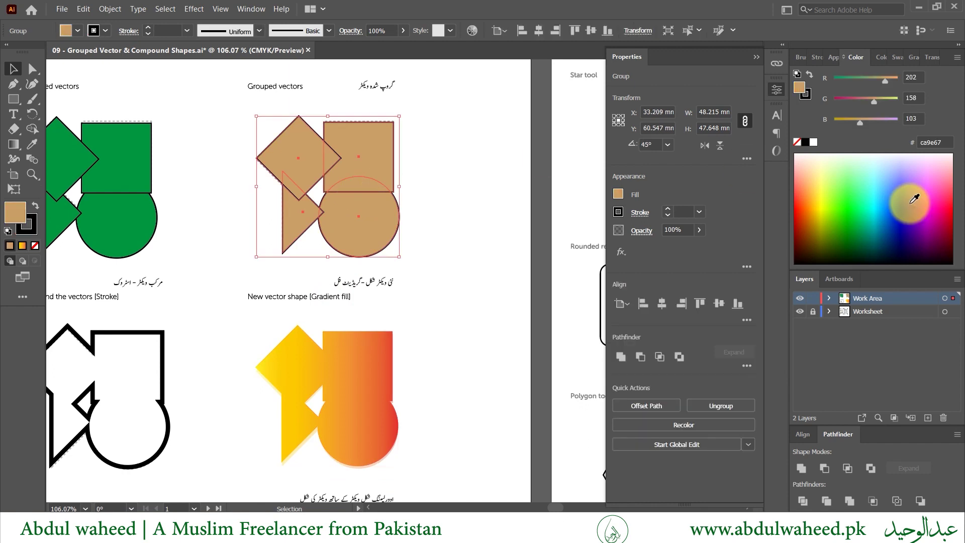
left_click(898, 63)
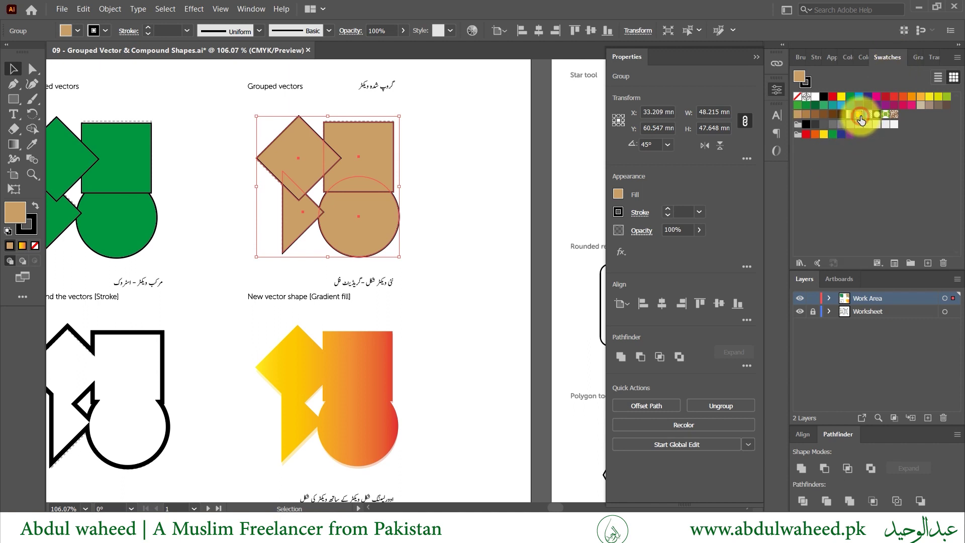
left_click(859, 115)
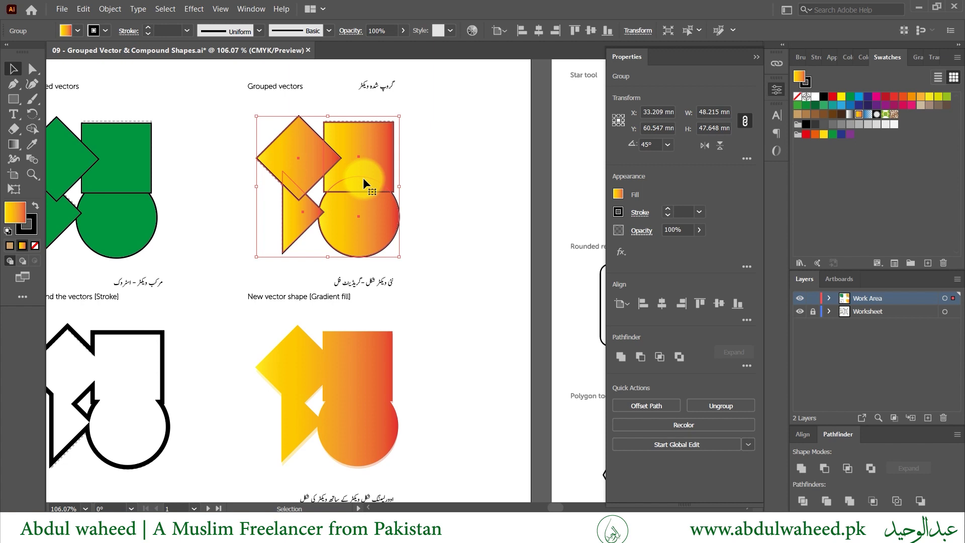
Copy the four green shapes under Ungrouped vectors into the space below the Shape builder label
scroll(463, 431, "down", 3)
scroll(463, 431, "left", 3)
scroll(464, 432, "up", 2)
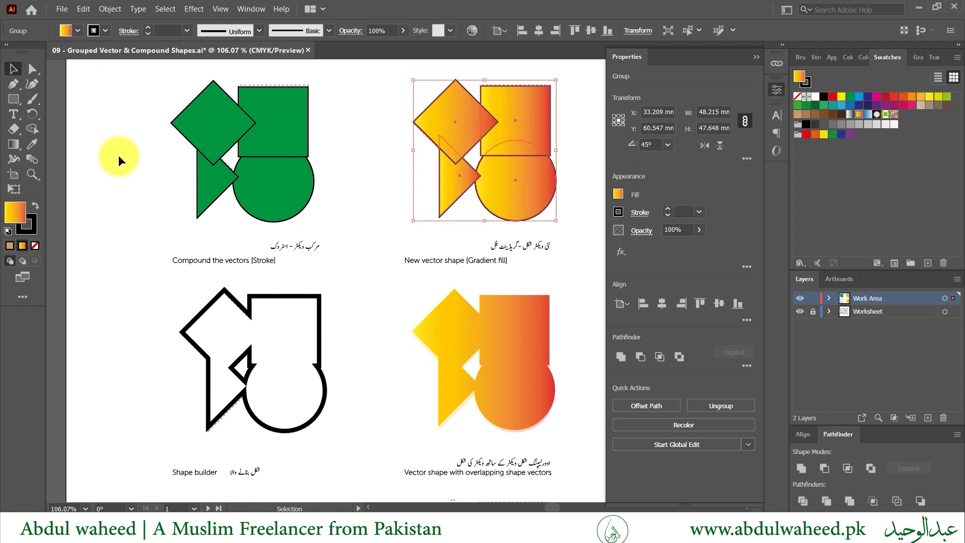
scroll(118, 155, "up", 2)
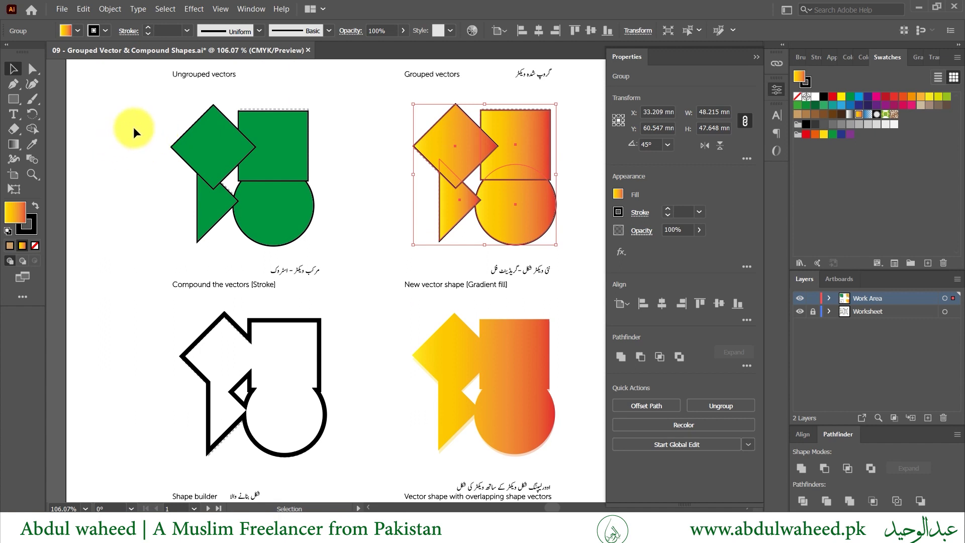
left_click_drag(179, 143, 307, 223)
left_click_drag(286, 207, 315, 448)
scroll(315, 449, "down", 5)
left_click_drag(312, 237, 285, 400)
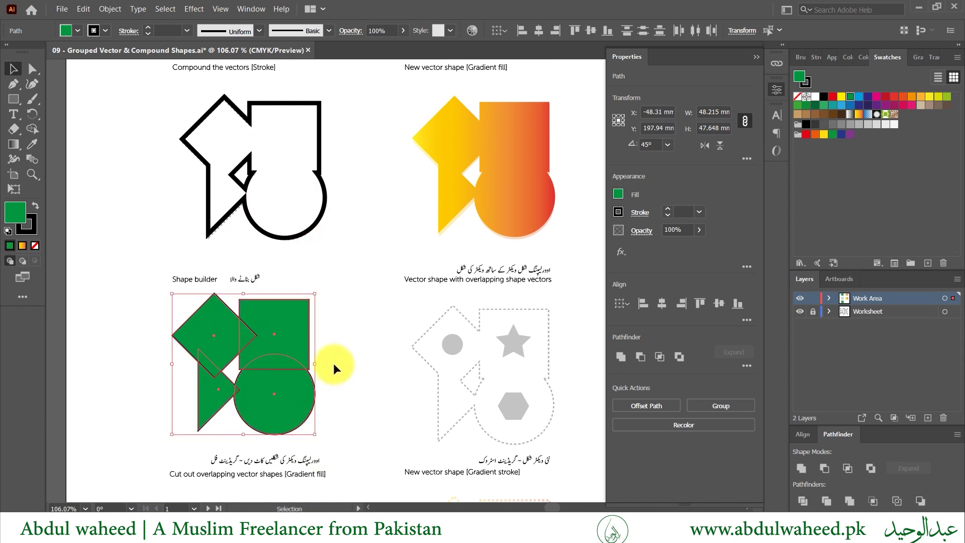
Merge the diamond and the triangle under Shape builder into one shape with the Shape Builder tool
left_click(32, 134)
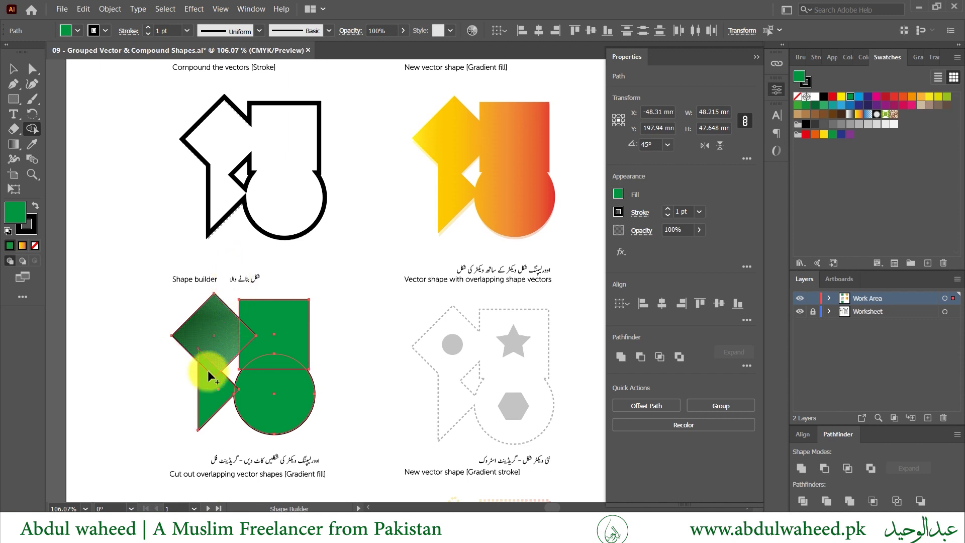
left_click_drag(209, 361, 216, 336)
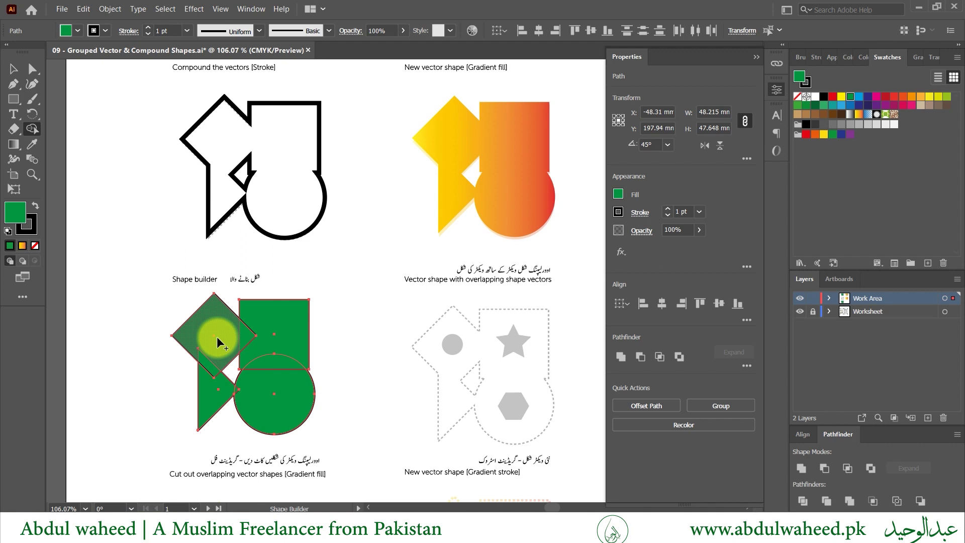
key("z")
left_click_drag(216, 336, 287, 370)
scroll(288, 371, "down", 3)
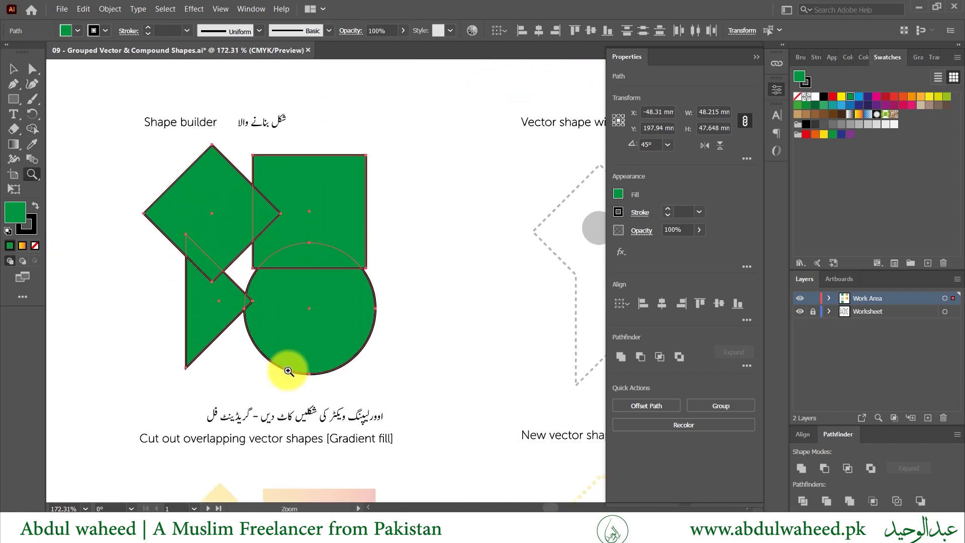
key("shift+m")
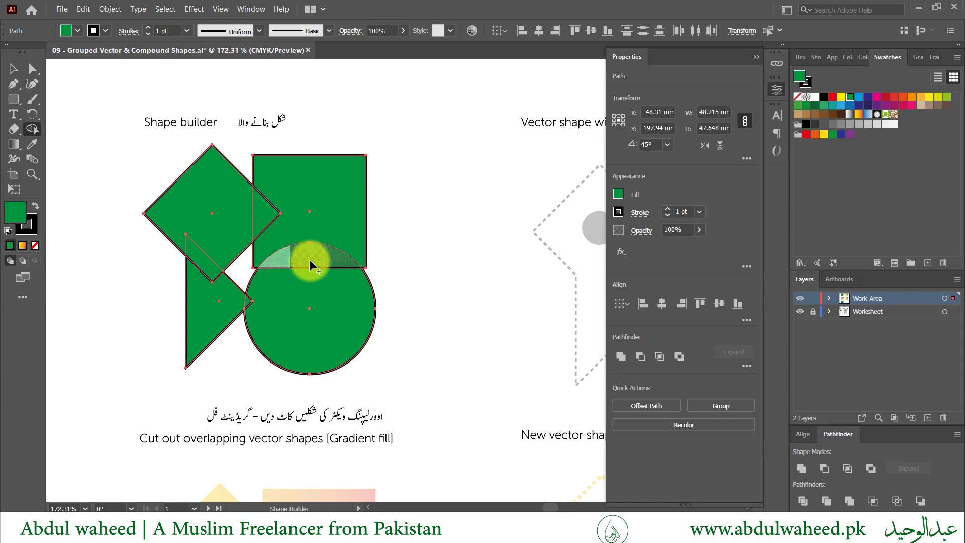
left_click(315, 199)
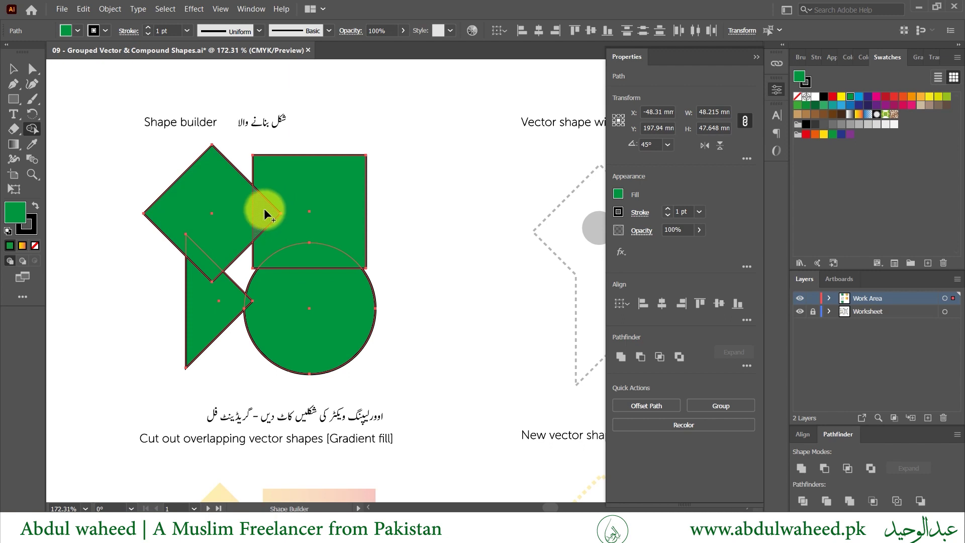
mouse_move(264, 208)
left_mouse_down()
mouse_move(241, 237)
mouse_move(211, 242)
mouse_move(203, 208)
left_mouse_up()
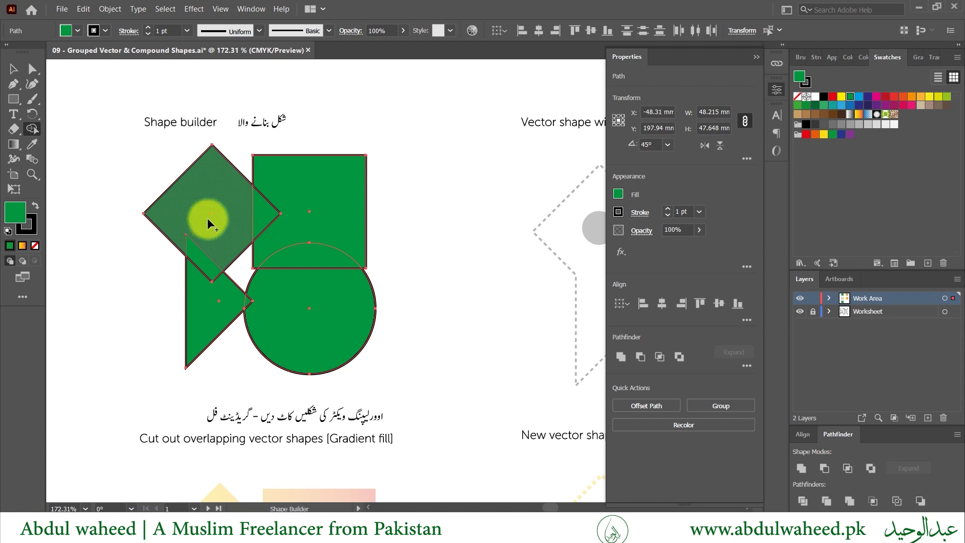
left_click_drag(207, 219, 209, 303)
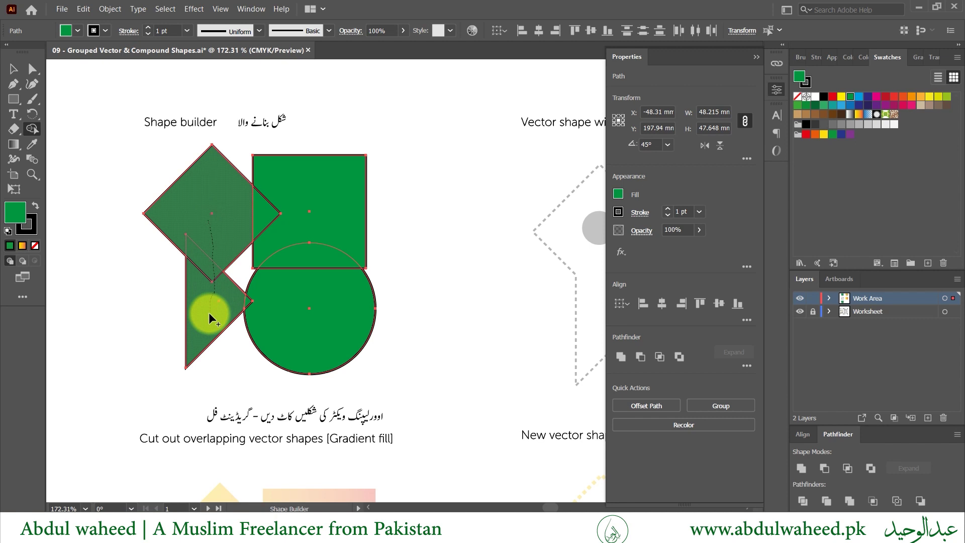
left_click_drag(209, 312, 209, 312)
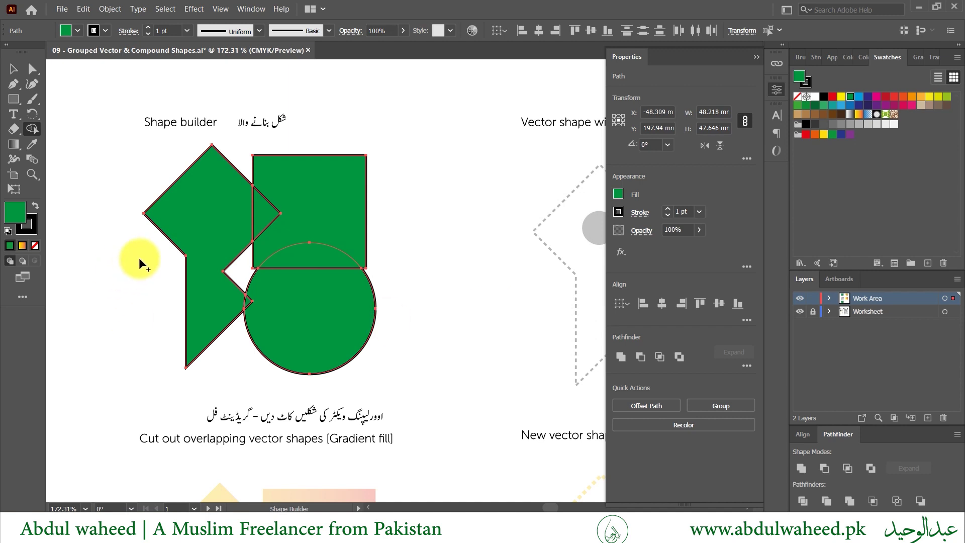
Split off the overlap of the square and circle with Shape Builder and move that piece to the right of the shapes
left_click(305, 257)
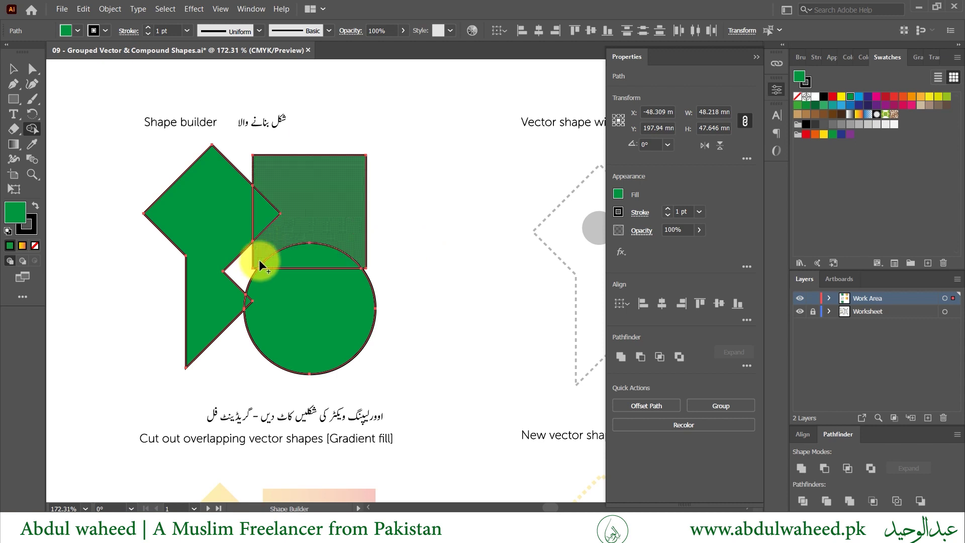
mouse_move(286, 252)
left_mouse_down()
mouse_move(387, 254)
mouse_move(311, 257)
left_mouse_up()
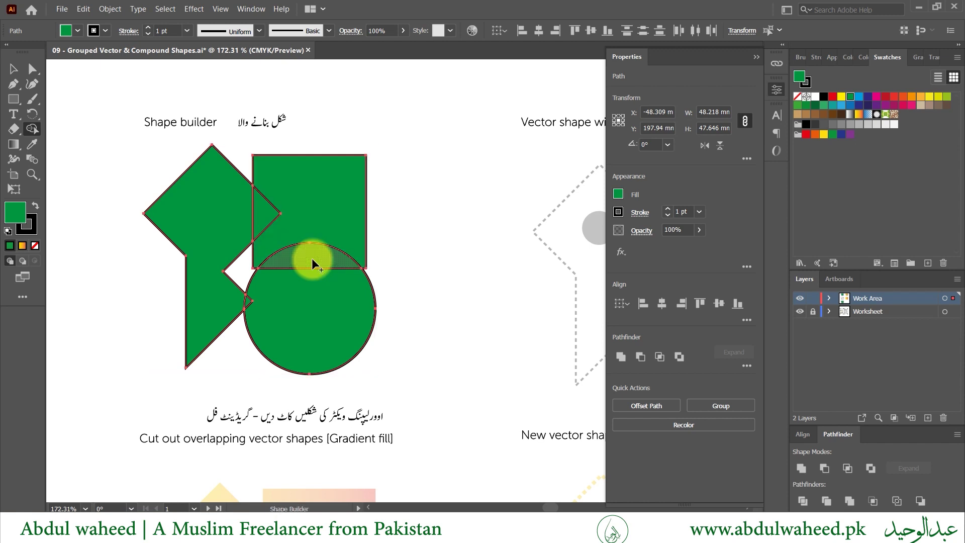
key("v")
left_click(311, 258)
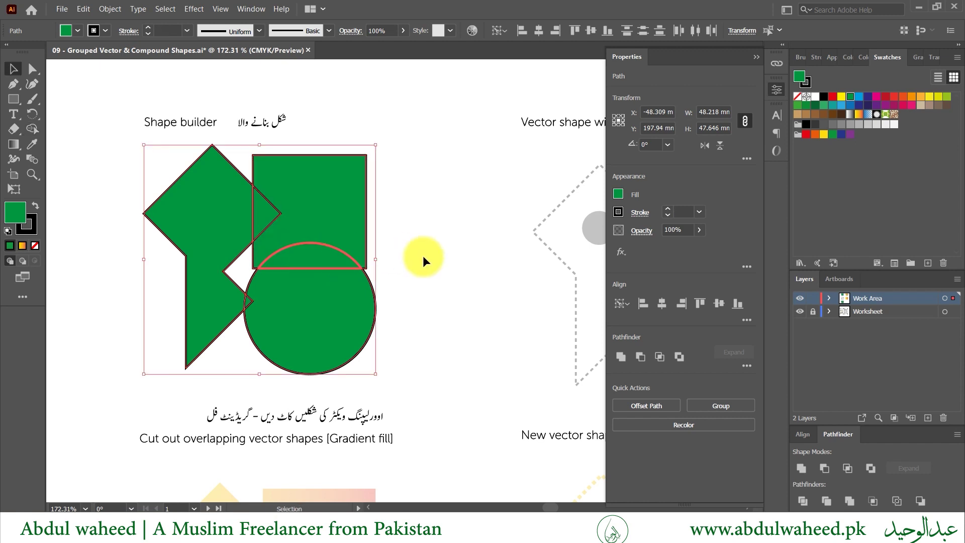
left_click(430, 259)
left_click(298, 253)
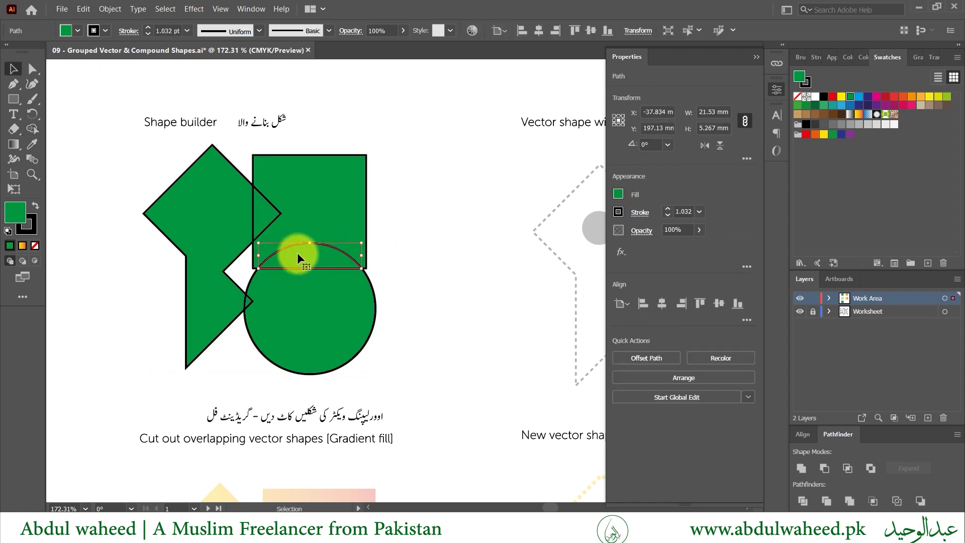
left_click_drag(297, 252, 421, 258)
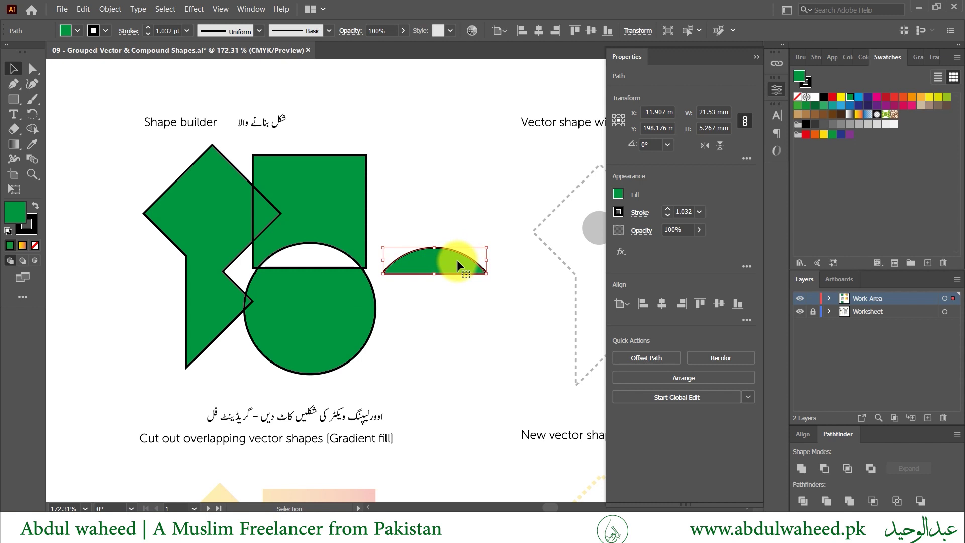
Move the notched square and the small triangular overlap piece up out of the figure, and rotate the square about 25° clockwise
left_click(338, 244)
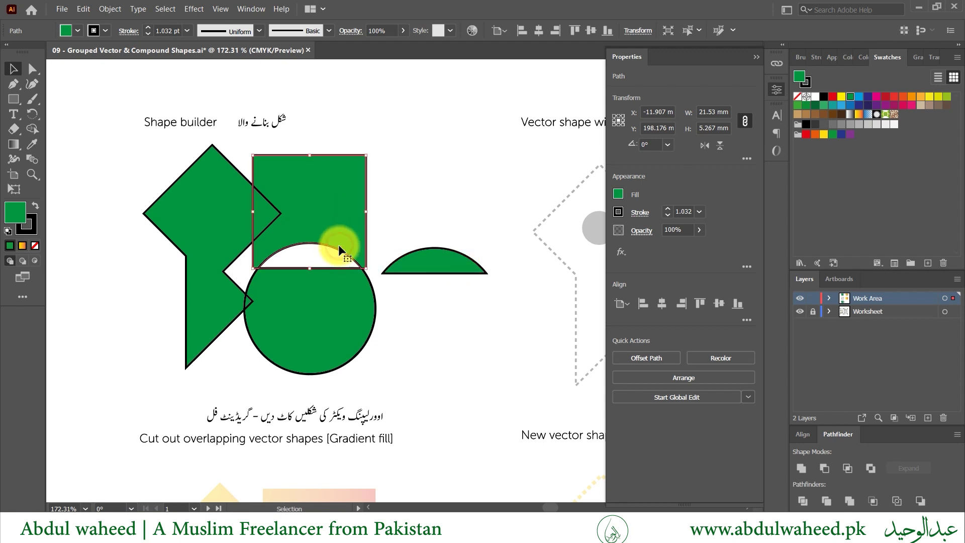
left_click_drag(312, 213, 369, 163)
left_click_drag(265, 196, 281, 137)
left_click(384, 143)
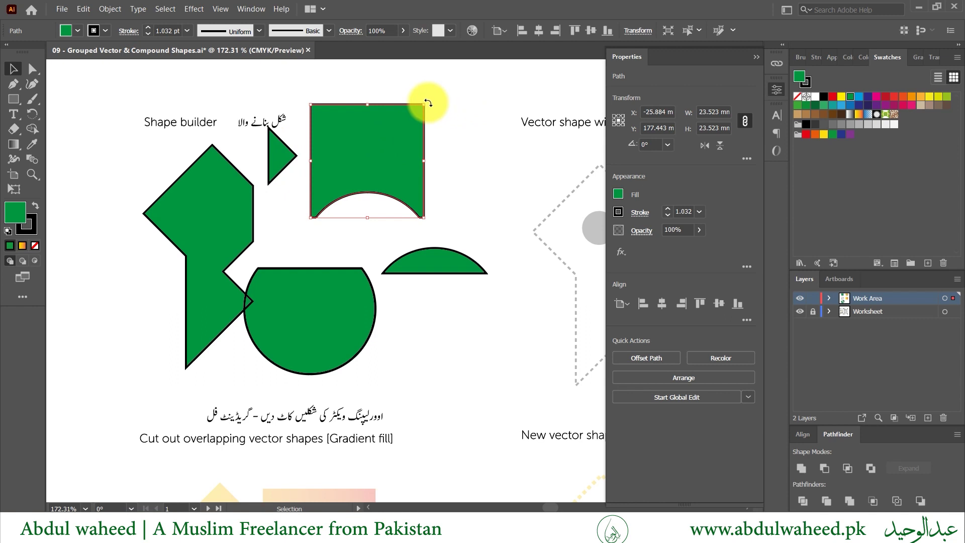
left_click_drag(427, 102, 437, 134)
Spread out the remaining Shape builder pieces, placing the arched segment below the square and separating the cut circle and the small sliver
left_click_drag(431, 258, 311, 224)
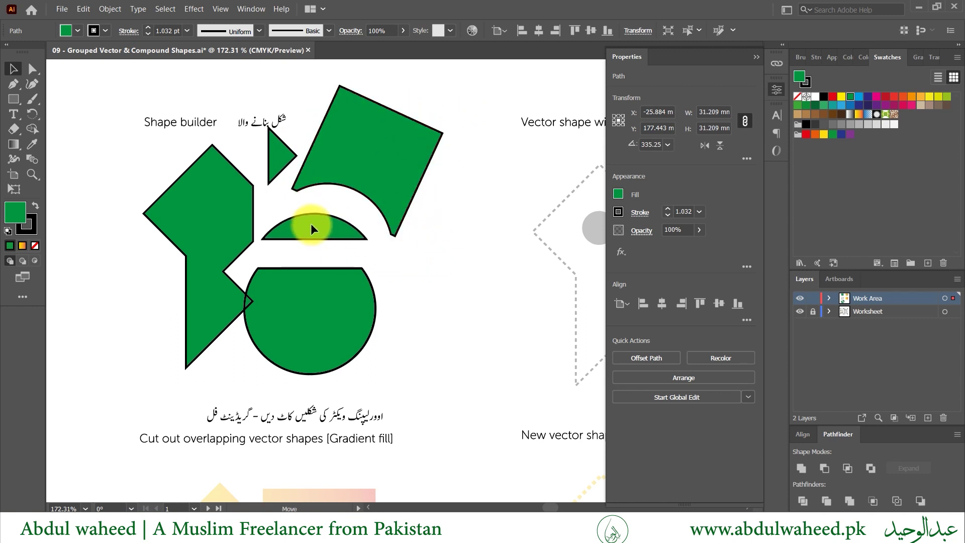
left_click_drag(291, 304, 321, 309)
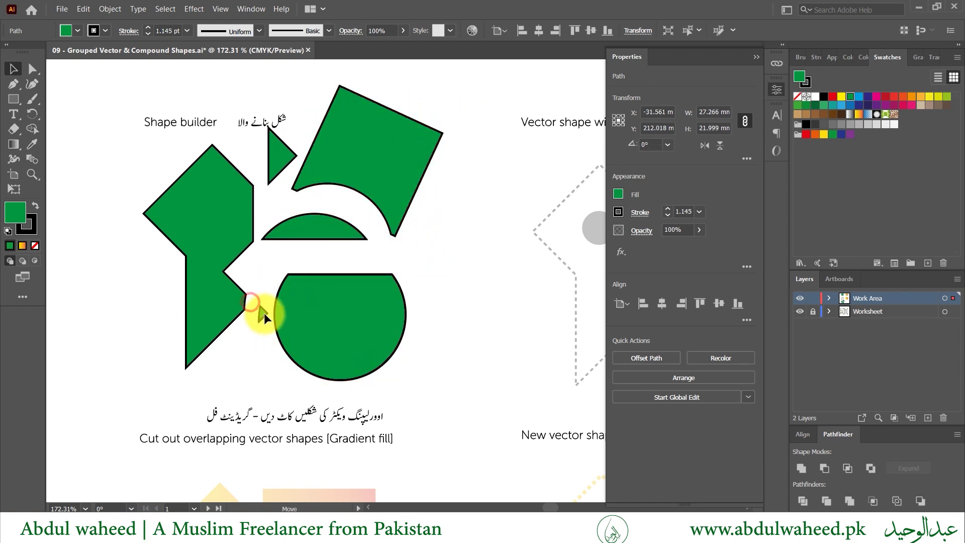
mouse_move(339, 299)
left_mouse_down()
mouse_move(319, 289)
mouse_move(332, 301)
left_mouse_up()
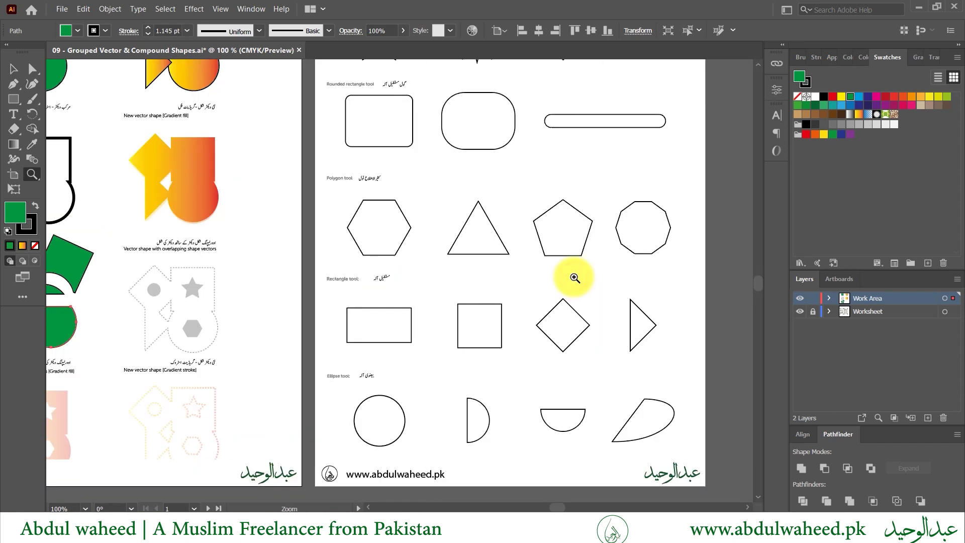
Copy the gradient compound shape onto the dashed outline under Vector shape with overlapping shape vectors
left_click(316, 278, "alt")
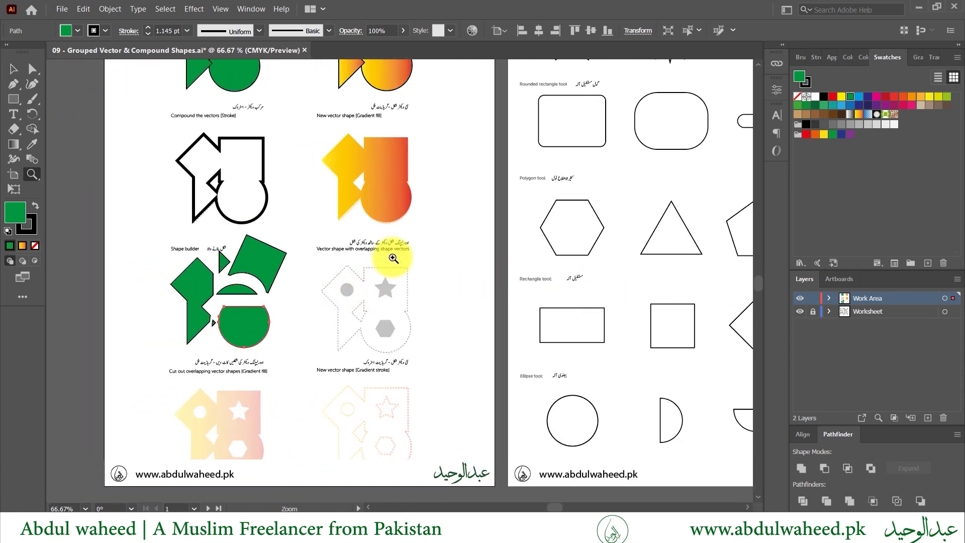
key("v")
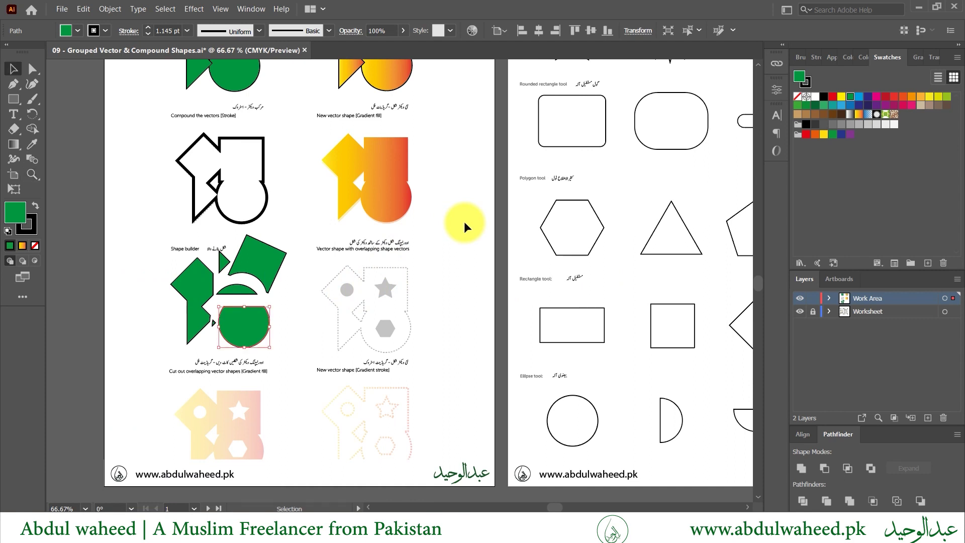
left_click(382, 170)
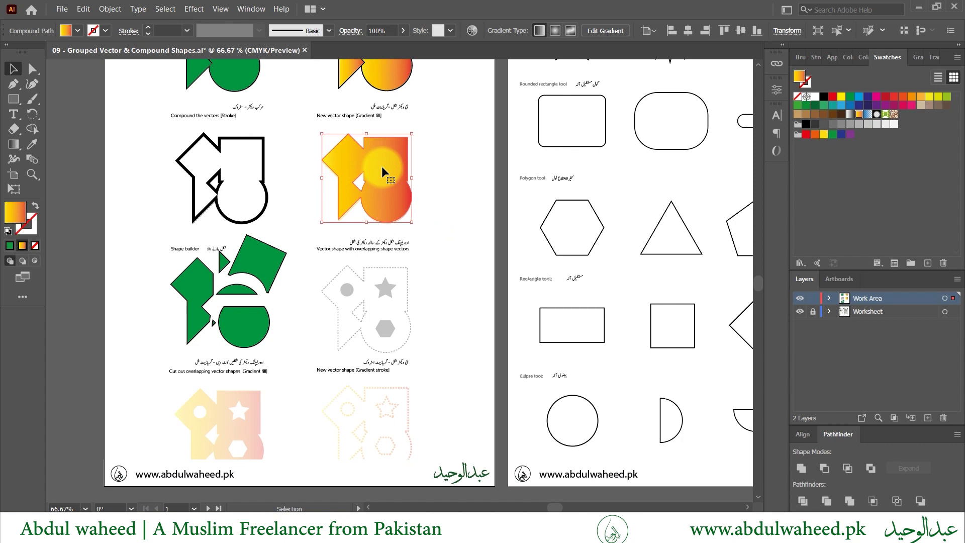
left_click_drag(387, 182, 383, 314)
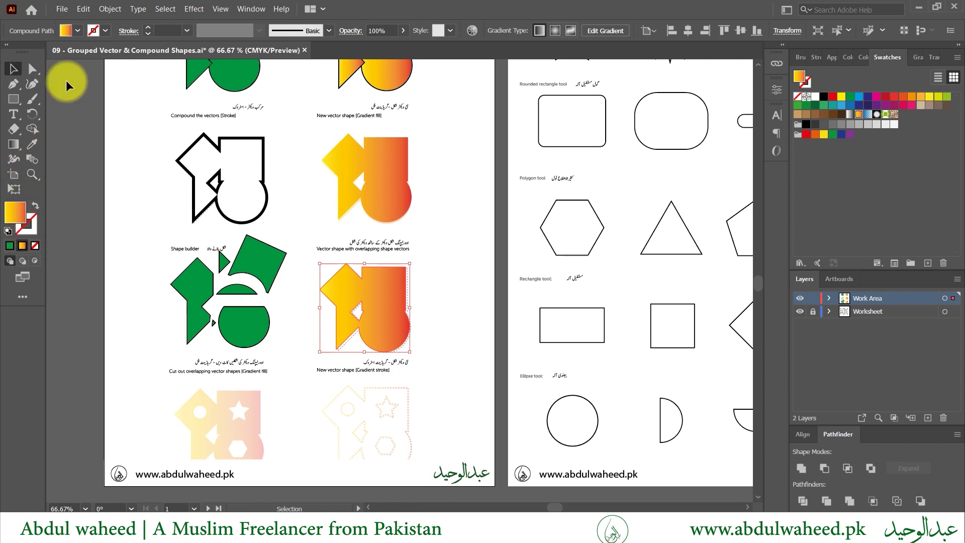
Give the copied compound shape no fill and a black 3 pt stroke
left_click(8, 230)
left_click(34, 246)
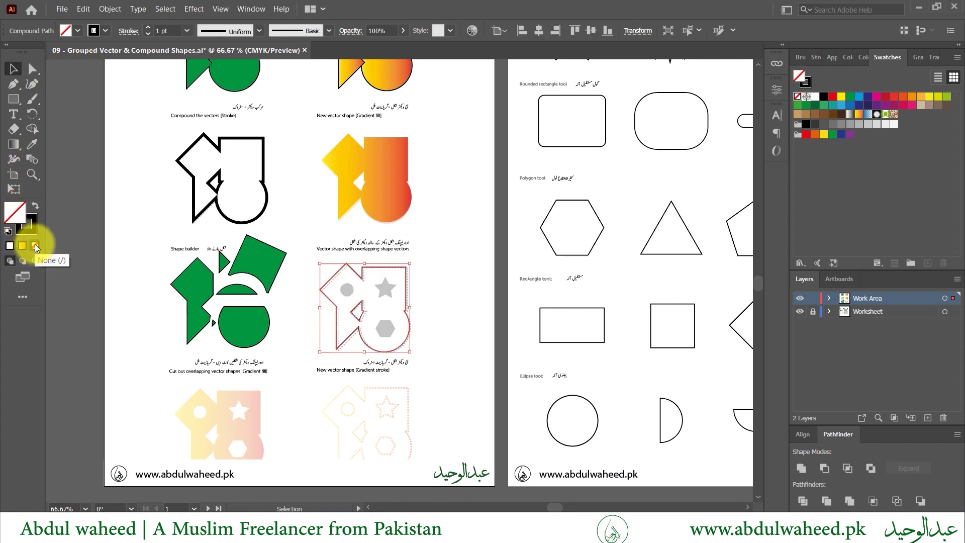
left_click(148, 28)
left_click(148, 28)
left_click(500, 285)
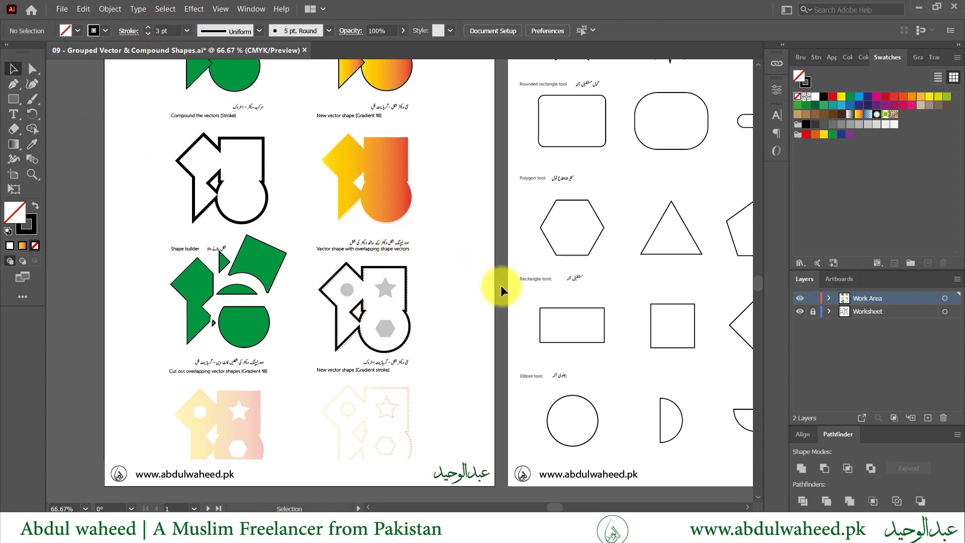
Unlock the Worksheet layer and select the group of star shapes on the second artboard
scroll(500, 285, "right", 5)
scroll(500, 285, "left", 2)
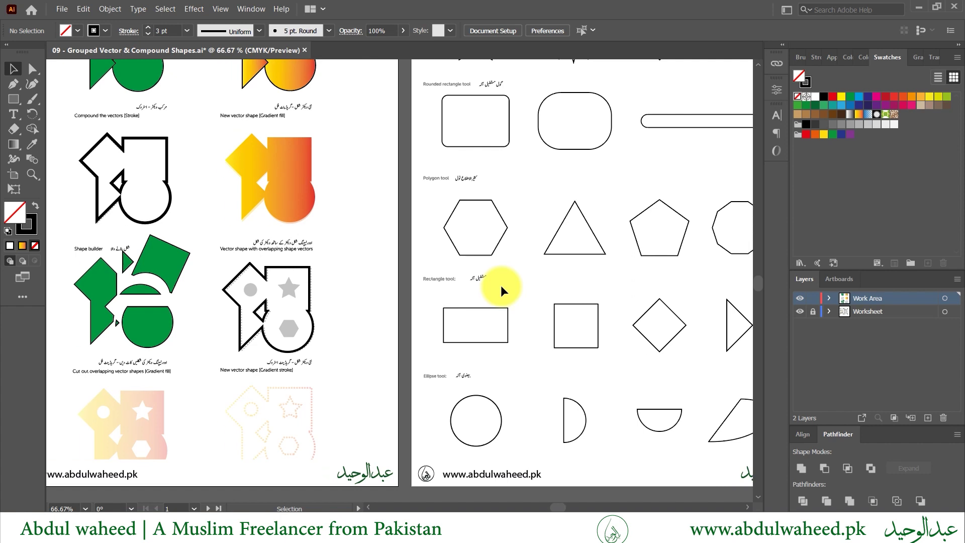
scroll(501, 285, "up", 3)
left_click(472, 124)
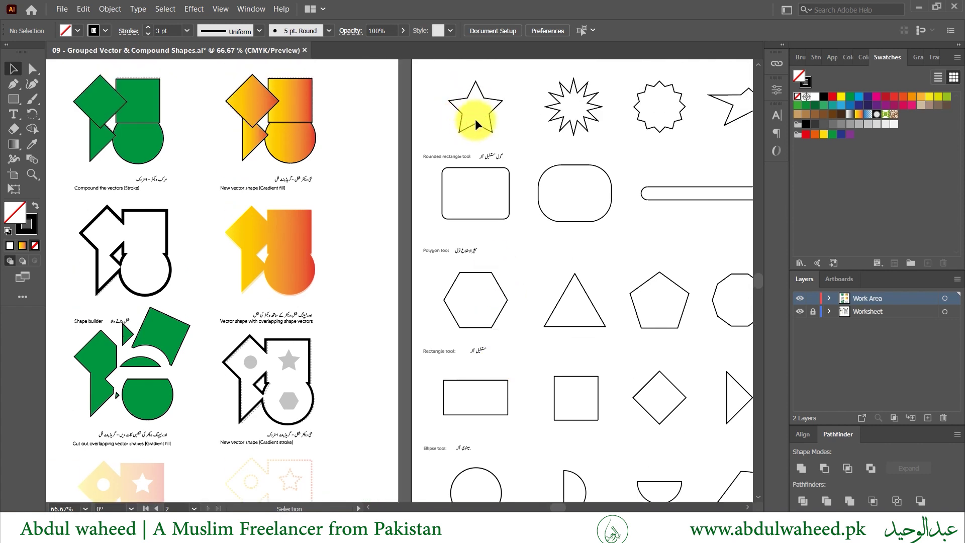
left_click(813, 311)
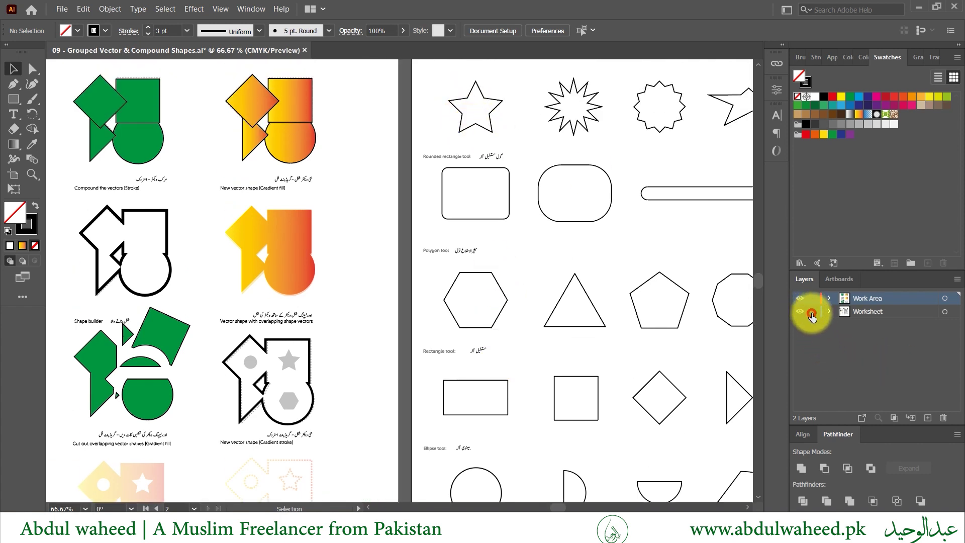
left_click(471, 109)
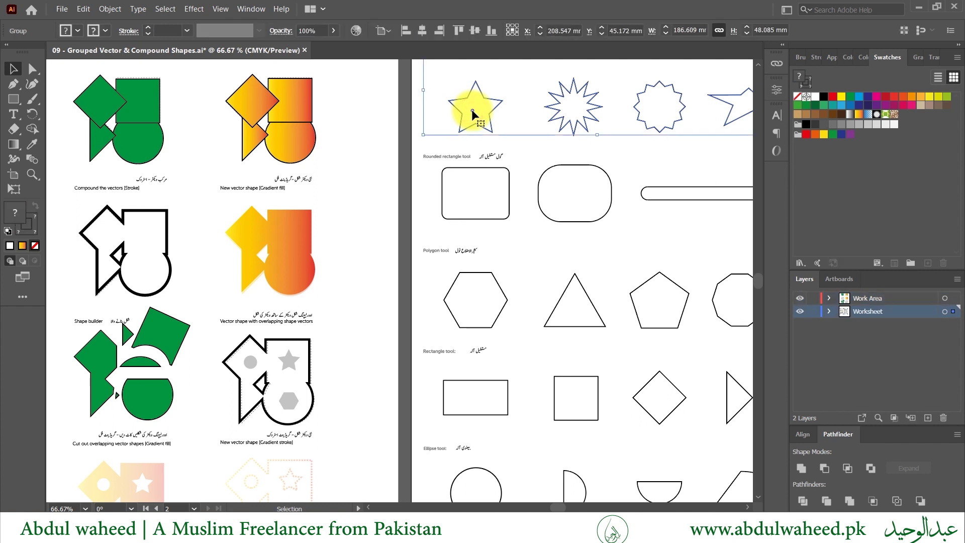
Ungroup the row of star shapes on the second artboard
right_click(473, 111)
left_click(530, 214)
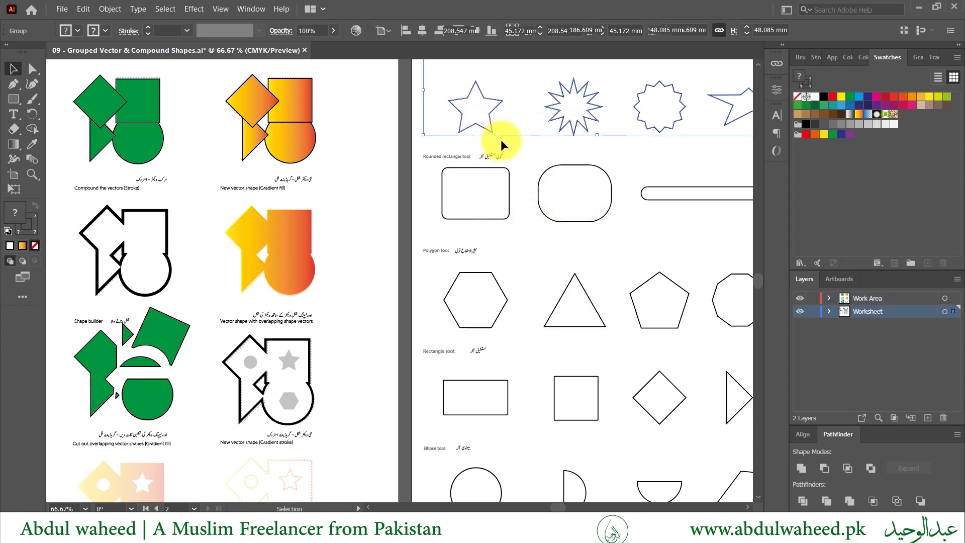
left_click(524, 141)
Copy the five-pointed star, a hexagon and a circle onto the outlined shape under Vector shape with overlapping shape vectors, scaled down
left_click(487, 116)
left_click_drag(487, 116, 297, 367)
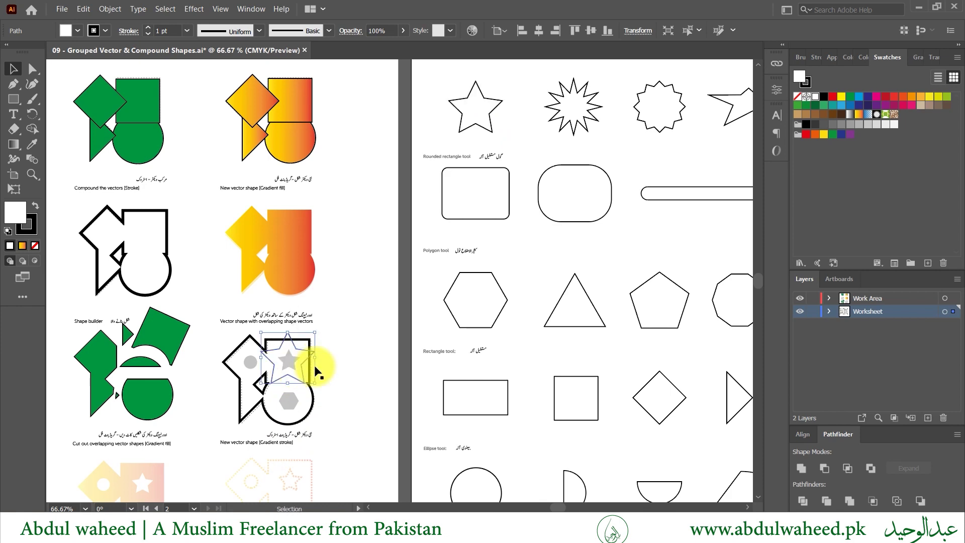
scroll(563, 327, "right", 3)
left_click(287, 392)
scroll(215, 392, "down", 3)
scroll(249, 279, "up", 5)
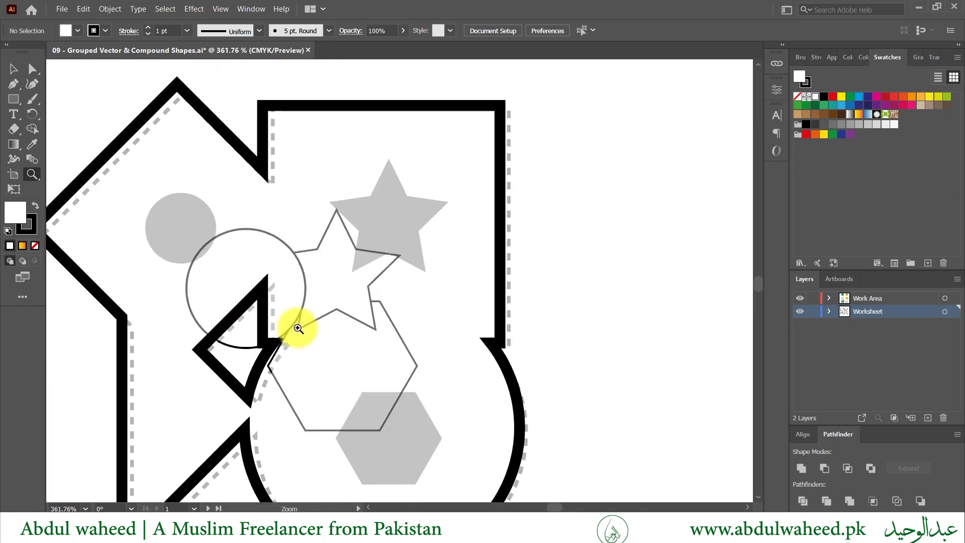
Fit the circle, star and hexagon over their matching grey guide shapes inside the outlined compound shape
left_click(228, 280)
left_click_drag(228, 279, 188, 245)
scroll(301, 281, "down", 3)
left_click_drag(338, 298, 427, 394)
left_click_drag(437, 199, 447, 199)
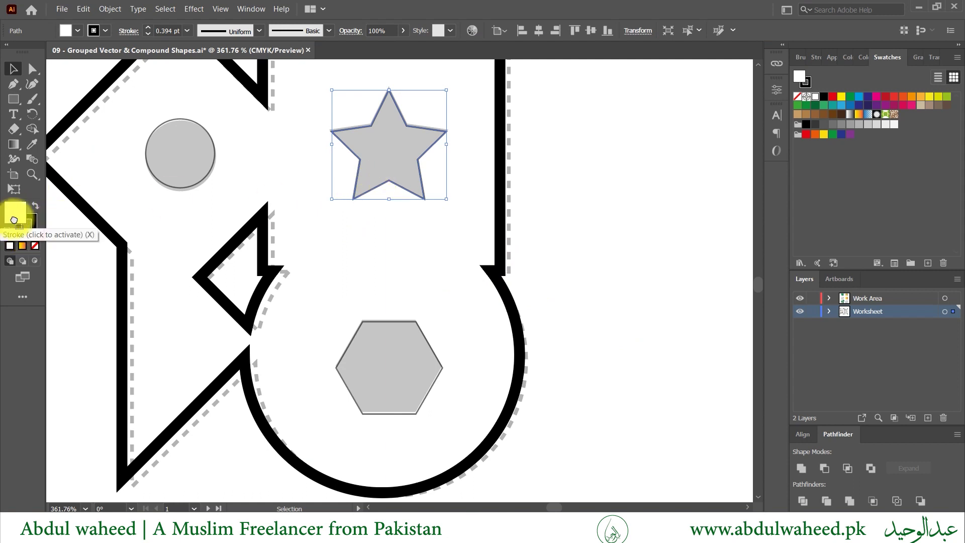
Fill the circle, star and hexagon with black and bring them to the front
key("shift+x")
left_click(180, 153)
key("shift+x")
left_click(389, 147)
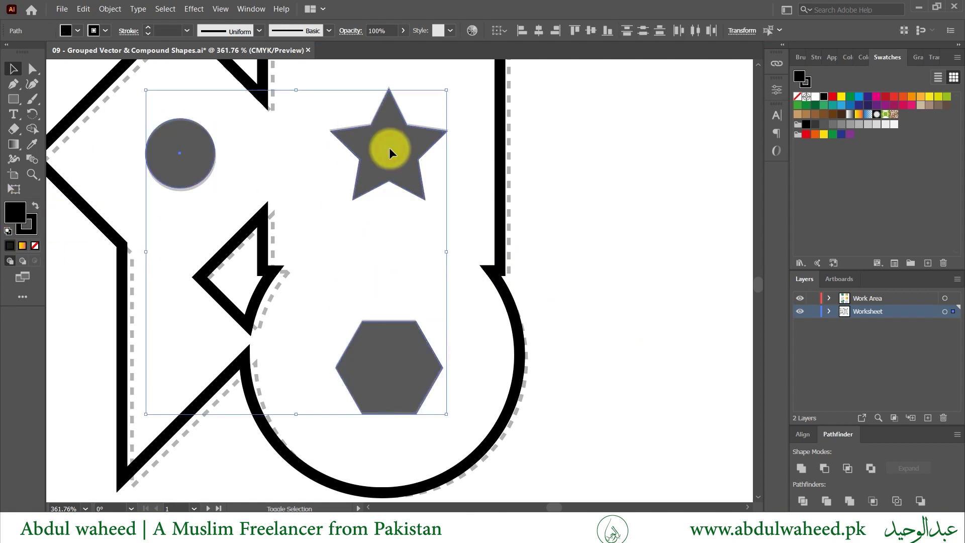
right_click(390, 149)
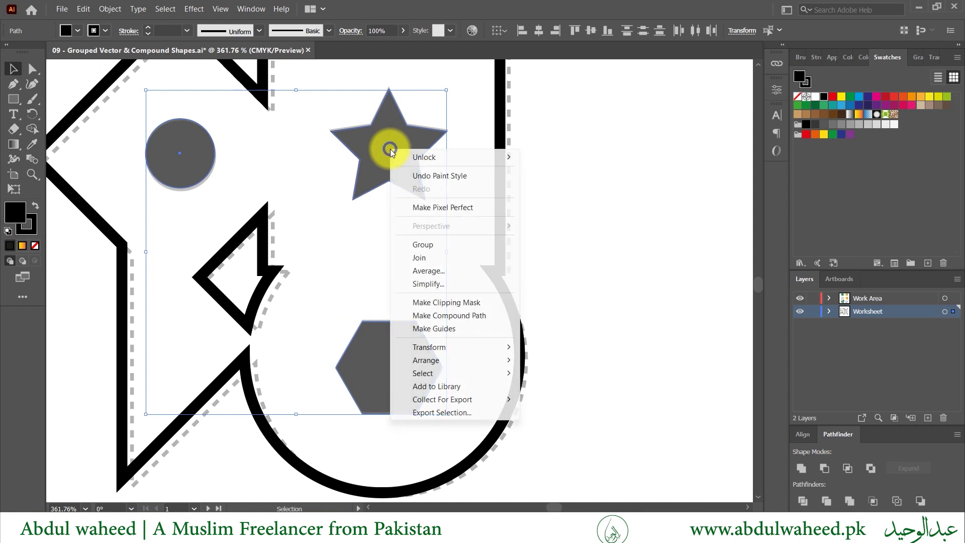
mouse_move(479, 361)
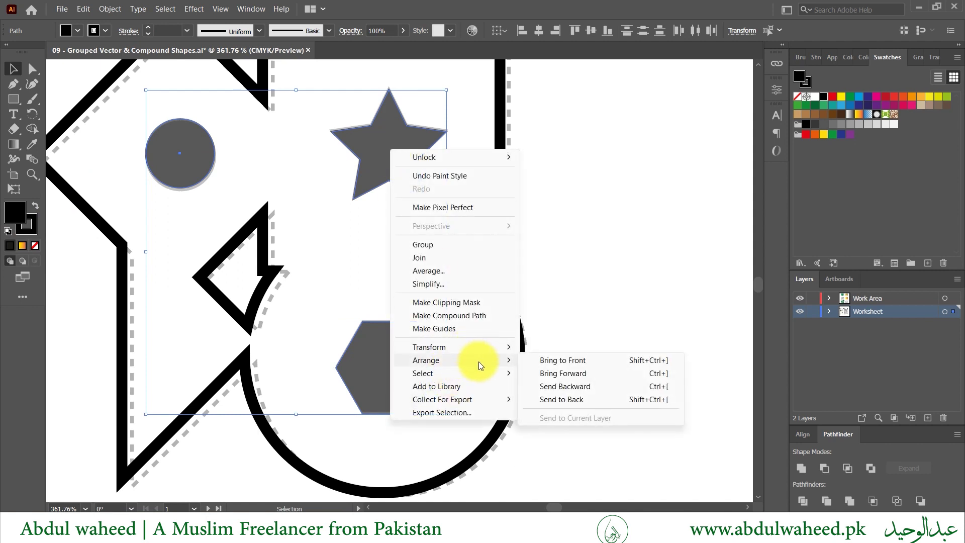
left_click(587, 361)
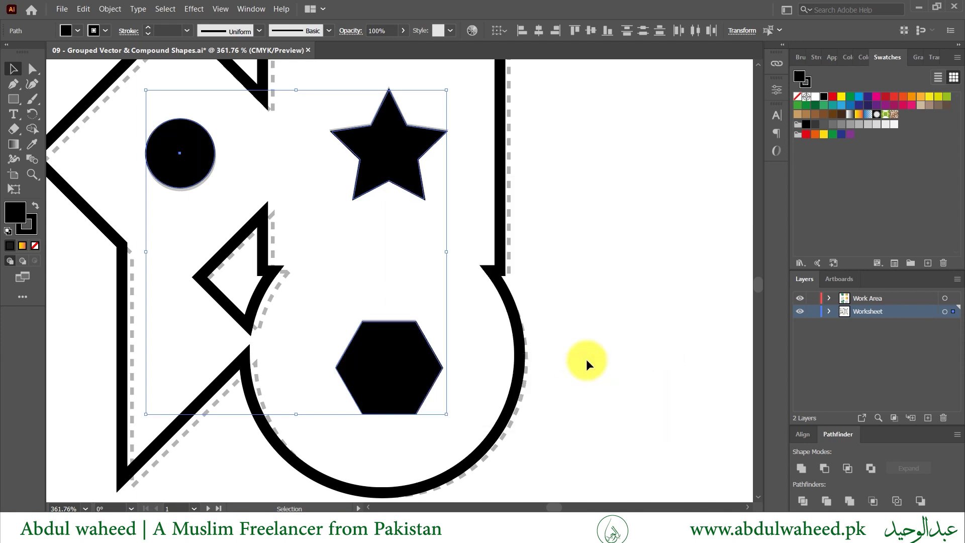
Move the black circle, star and hexagon from the Worksheet layer to the Work Area layer, keeping their positions
key("z")
left_click(586, 250, "alt")
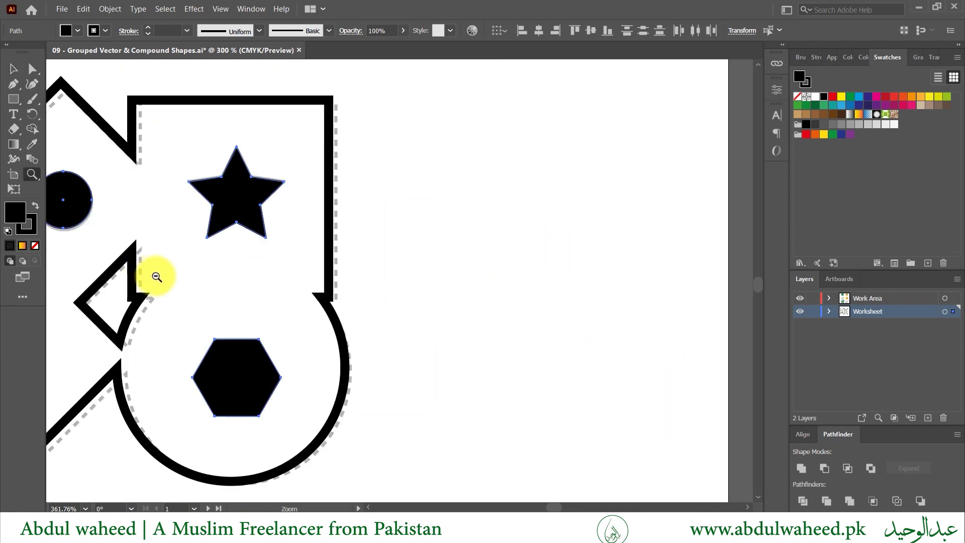
left_click(156, 274, "alt")
key("v")
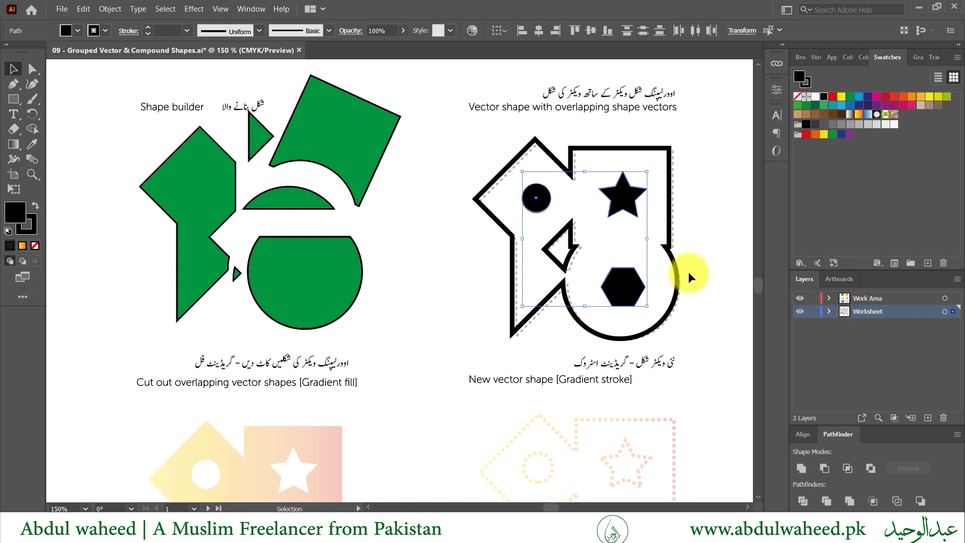
left_click(681, 259)
left_click(869, 302)
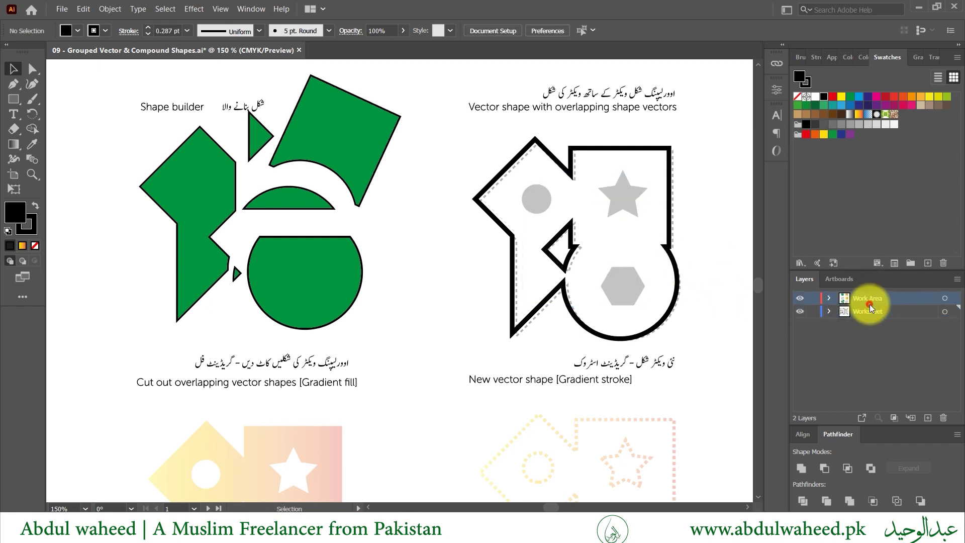
key("ctrl+a")
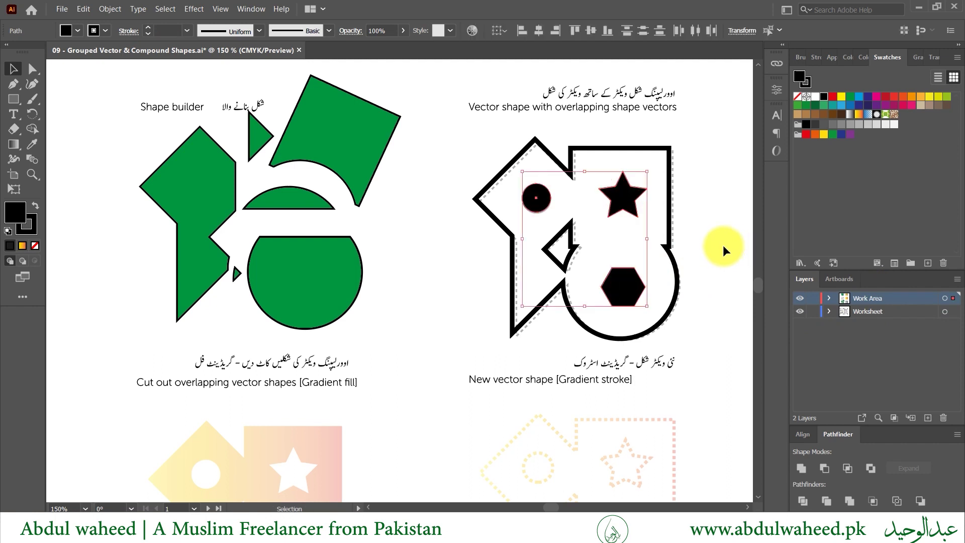
Copy the outlined compound shape with its three black shapes onto the guide under Cut out overlapping vector shapes [Gradient fill]
left_click(483, 299, "shift")
scroll(483, 298, "down", 3)
left_click_drag(634, 203, 300, 441)
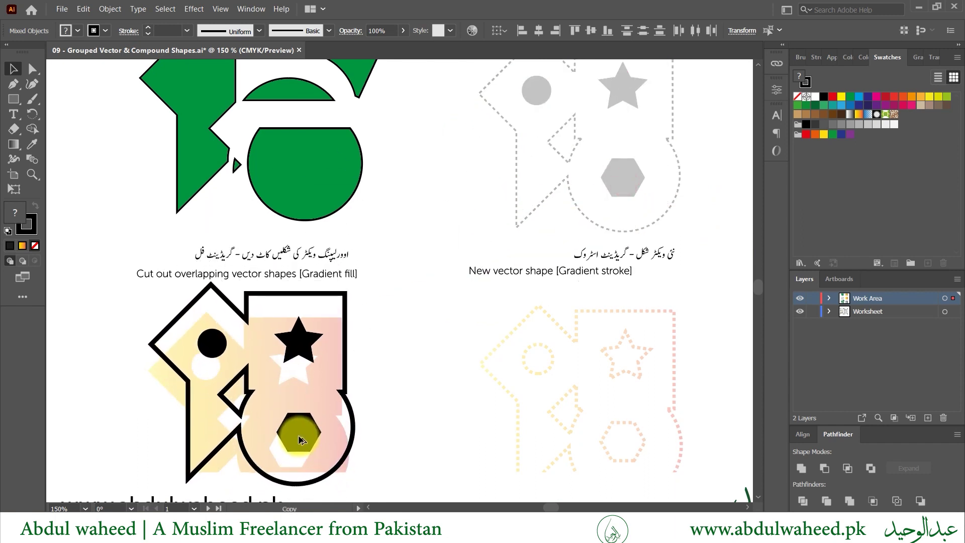
left_click(432, 316)
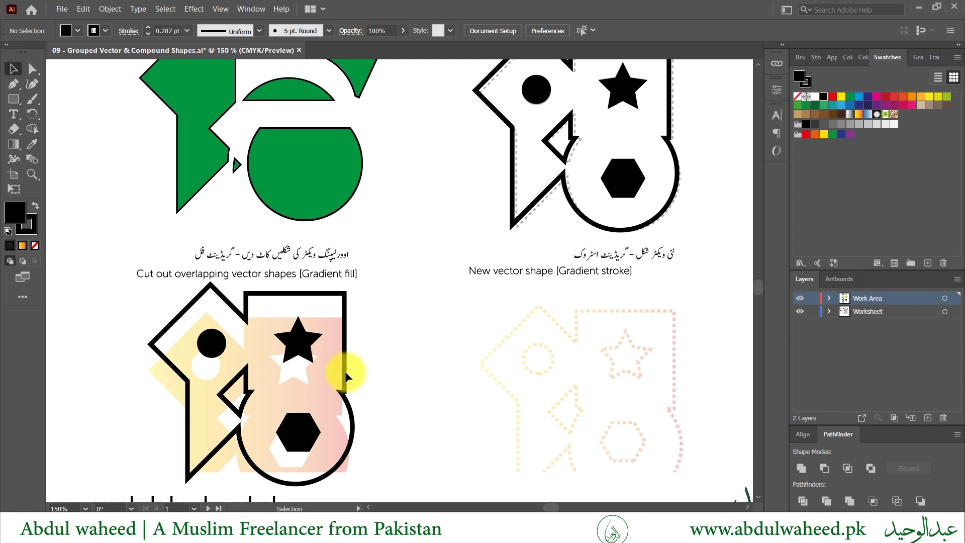
Give the copied compound shape the yellow-to-red gradient fill and no stroke
left_click(328, 403)
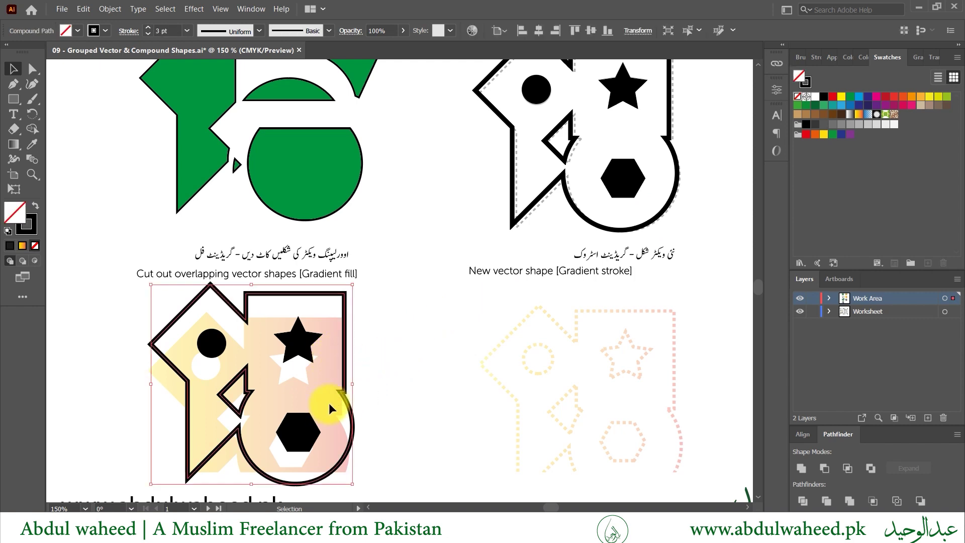
left_click(23, 246)
left_click(27, 232)
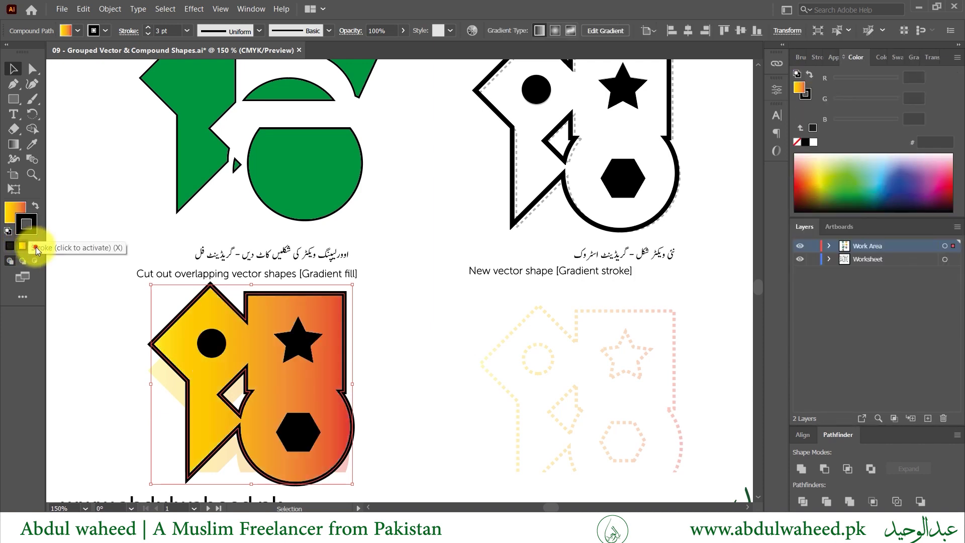
left_click(35, 246)
left_click(437, 358)
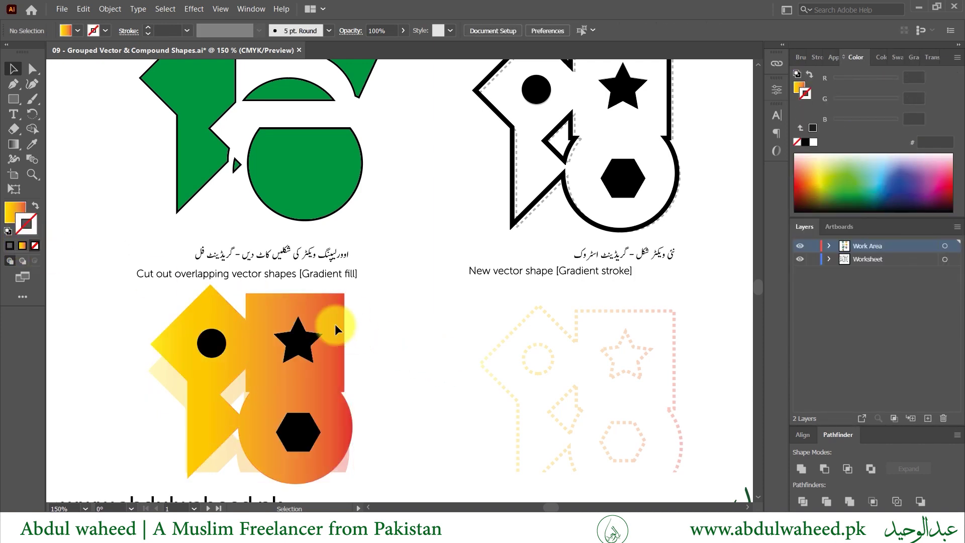
Cut the circle, star and hexagon out of the gradient compound shape with the Exclude shape mode
left_click(188, 436)
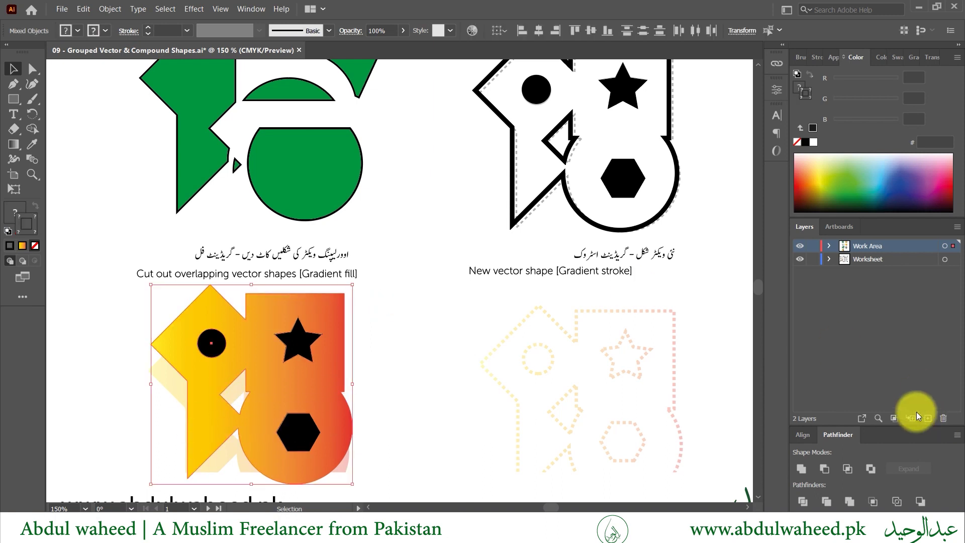
left_click(870, 469)
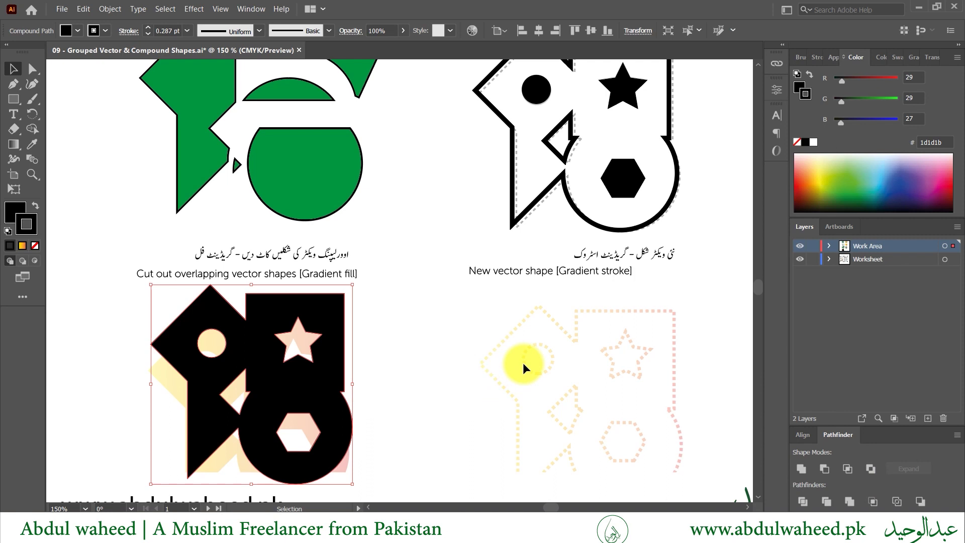
left_click(478, 350)
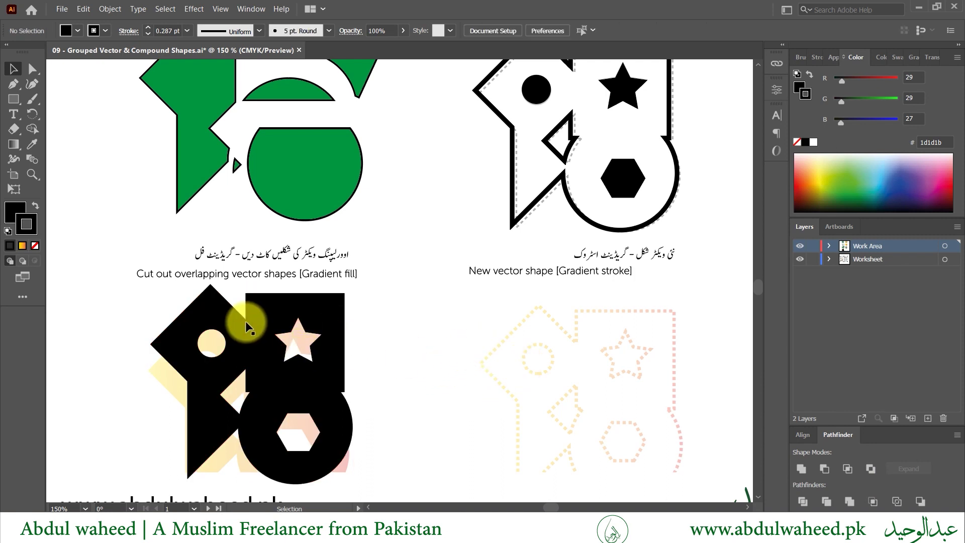
Select all anchor points of the star cutout in the black compound shape with the Direct Selection tool
key("z")
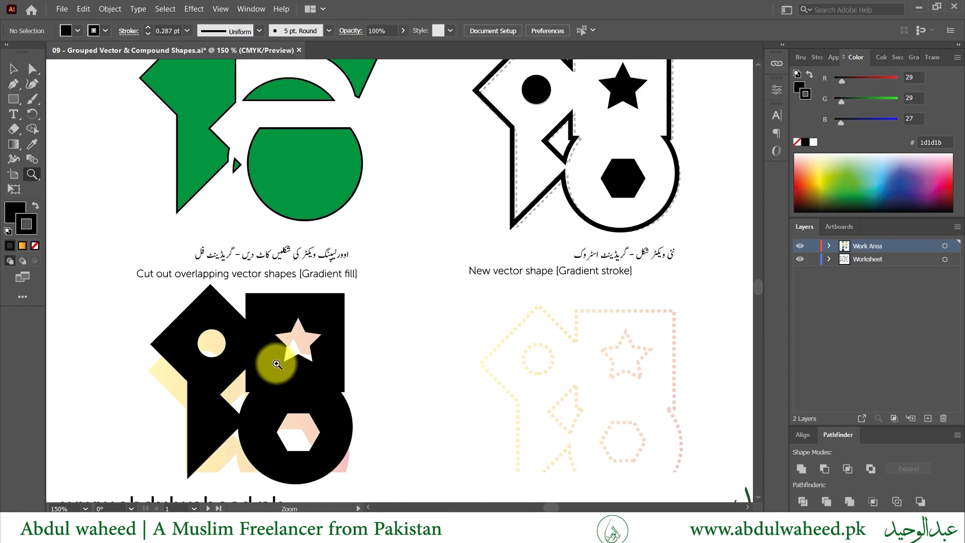
left_click_drag(265, 346, 396, 417)
scroll(397, 417, "down", 3)
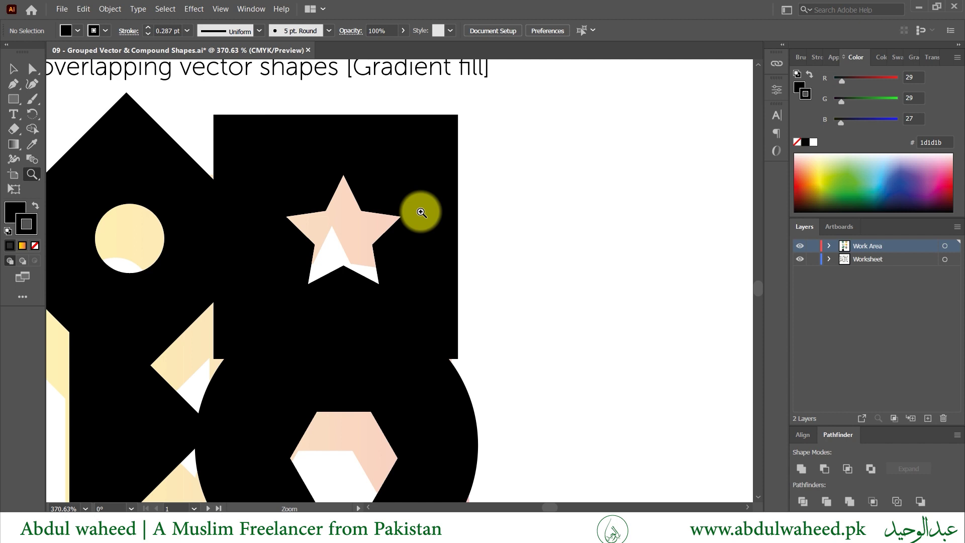
left_click(33, 68)
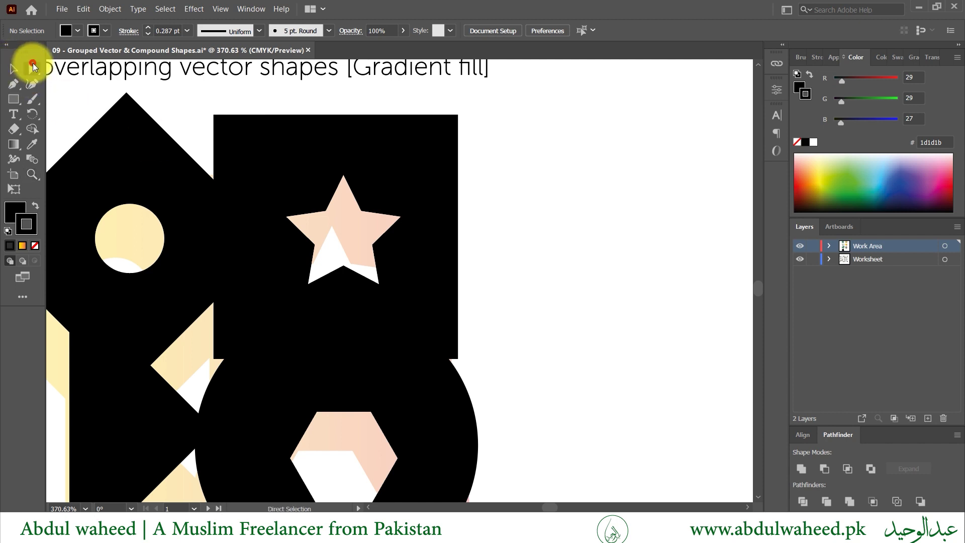
left_click(324, 217)
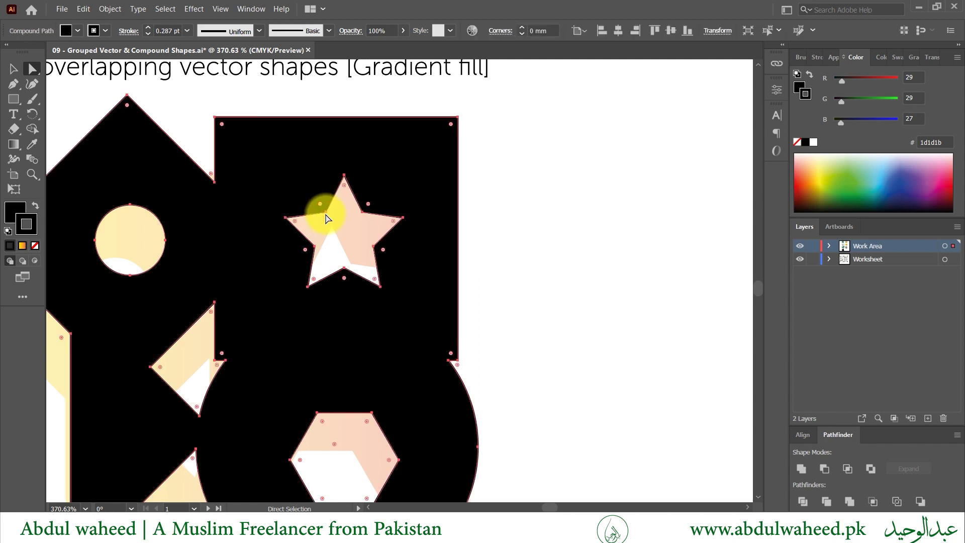
left_click(324, 216)
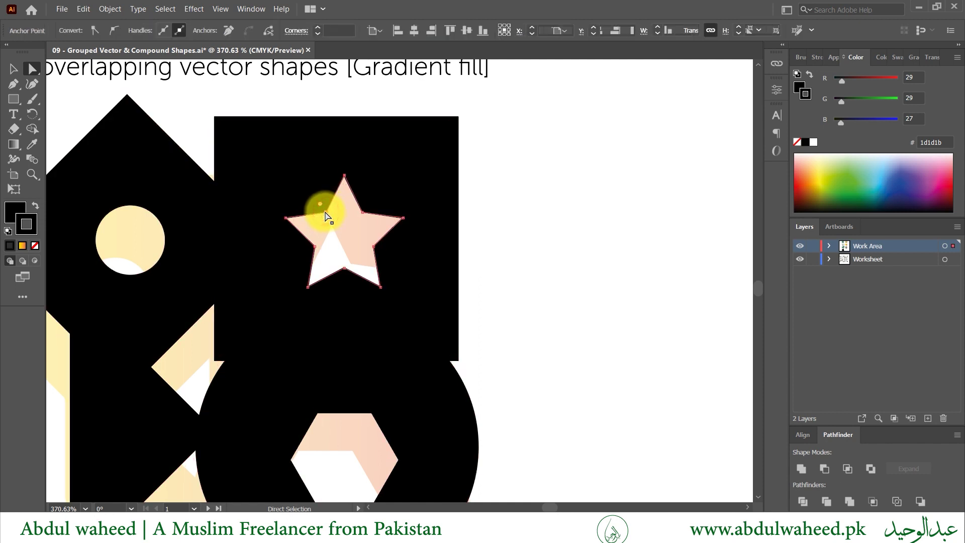
left_click(344, 176)
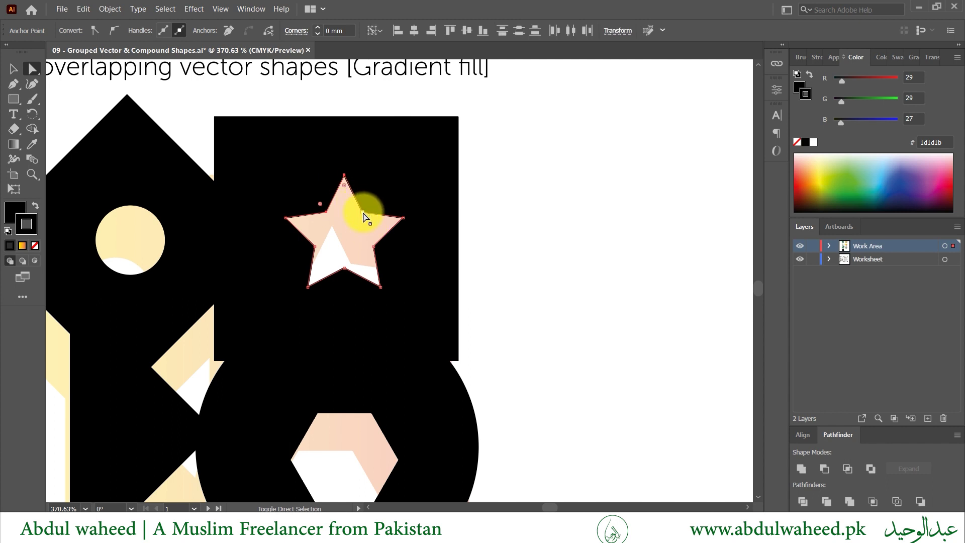
left_click(362, 212, "shift")
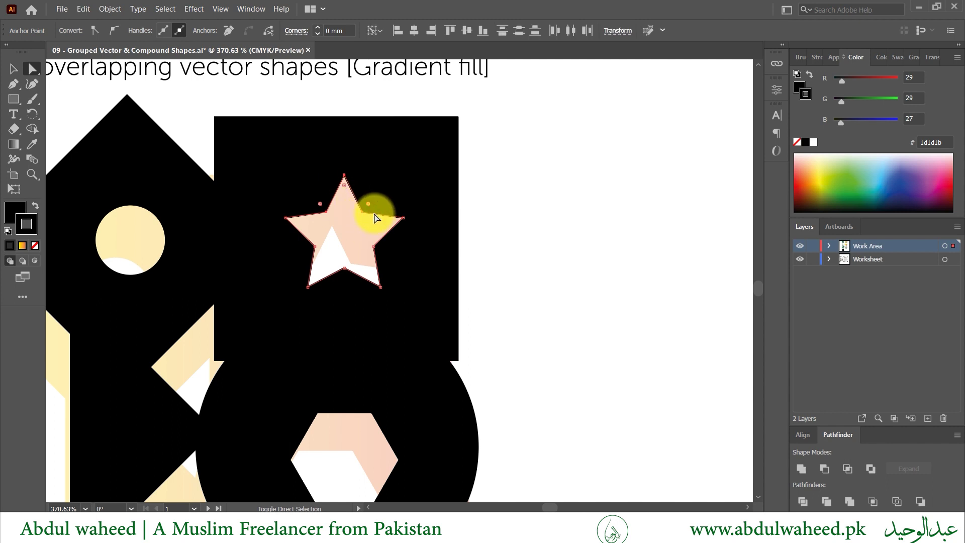
left_click(402, 218, "shift")
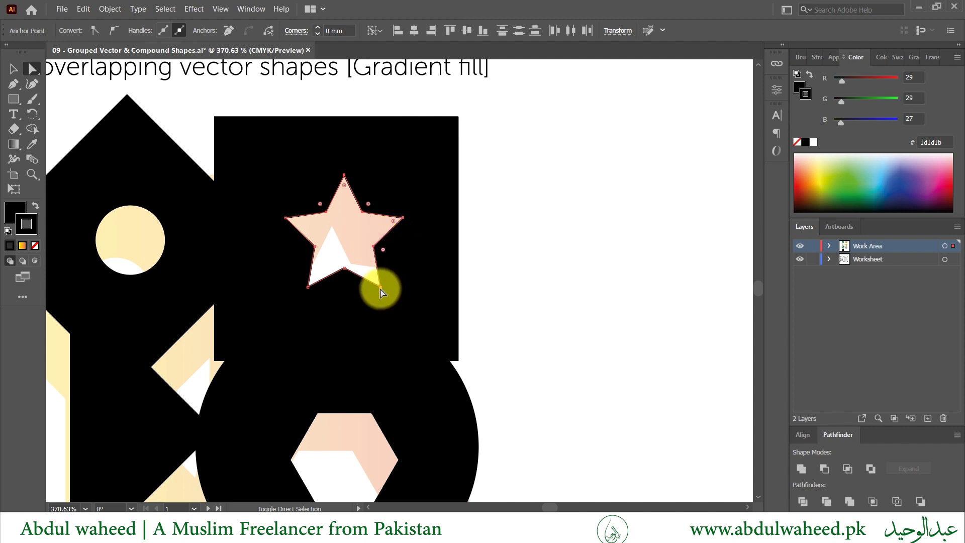
left_click(344, 270)
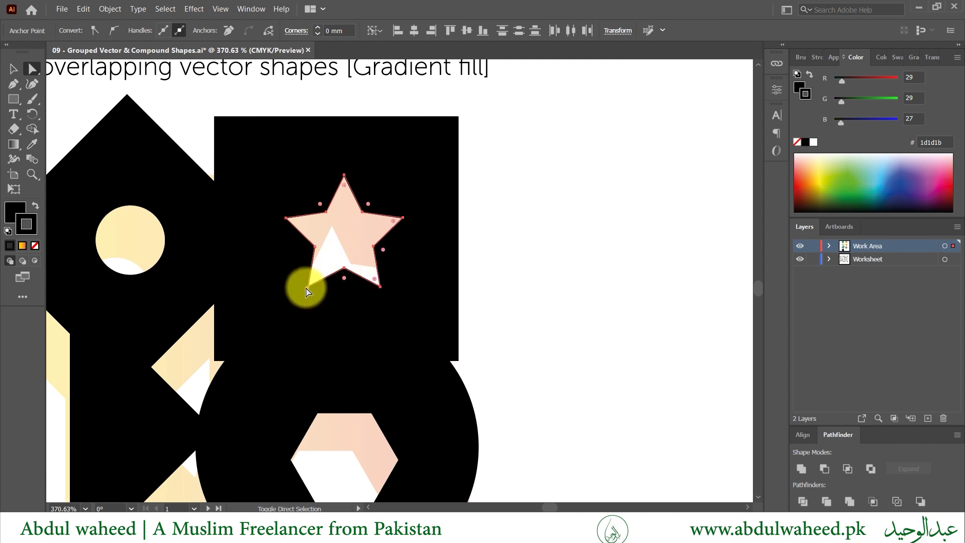
left_click(308, 286)
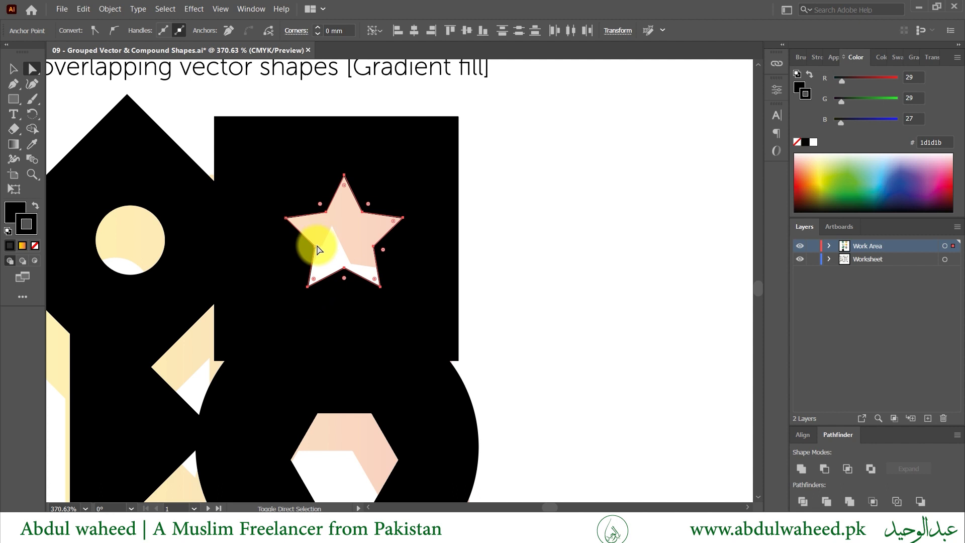
left_click(285, 221)
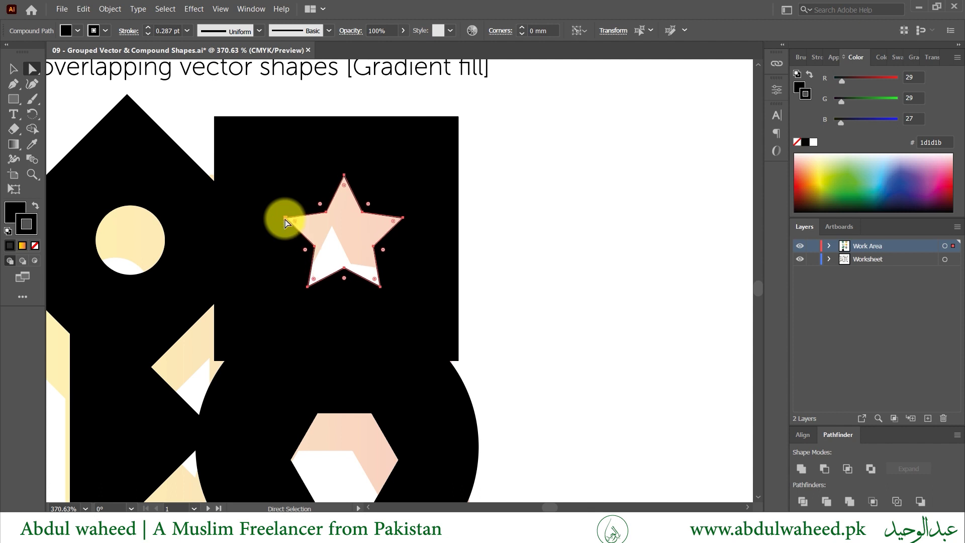
Nudge the star cutout slightly to the right within the square and deselect it
key("Right")
key("Right")
key("Right")
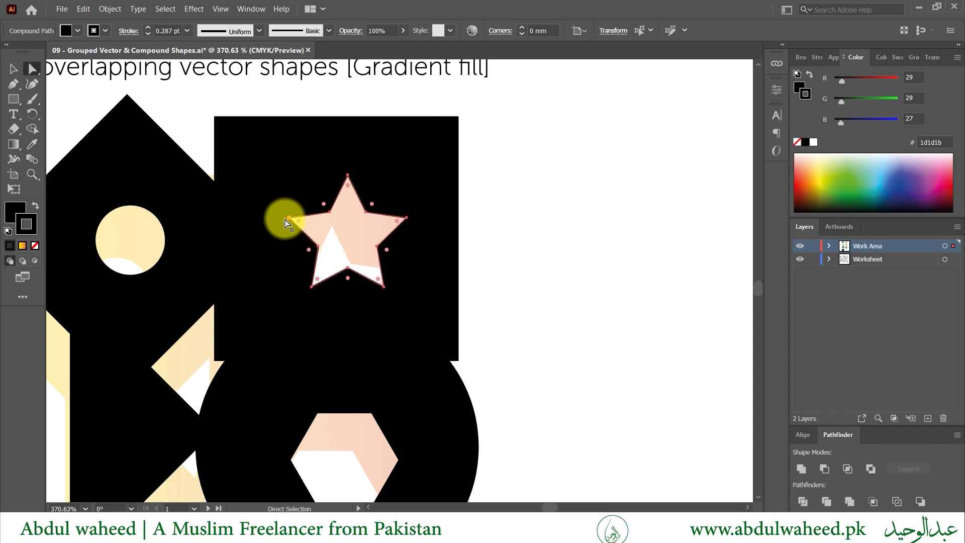
key("Left")
key("Left")
key("Left")
key("Right")
key("Right")
left_click(689, 254)
Try to copy the black cut-out shape onto the dotted outline under New vector shape [Gradient stroke]
key("z")
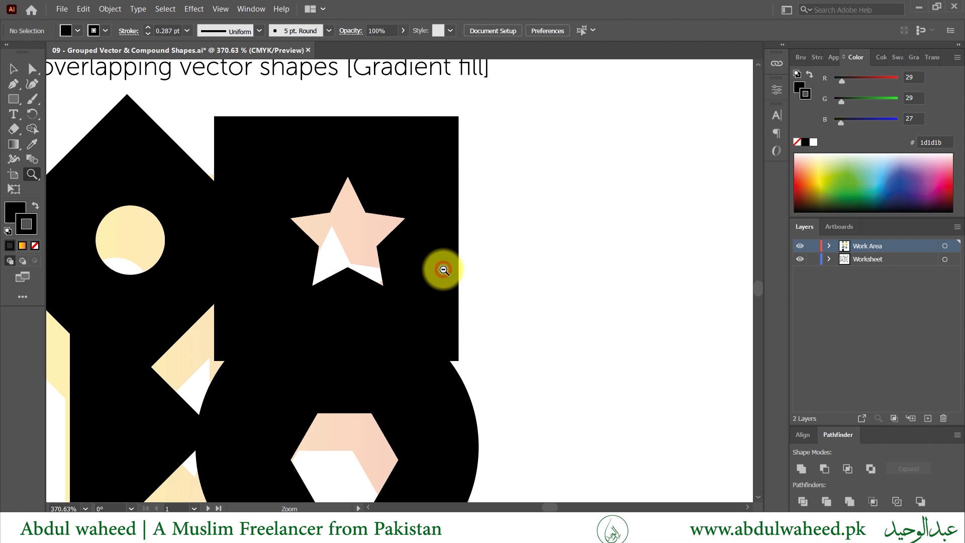
left_click(444, 270, "alt")
left_click(444, 270, "alt")
left_click(443, 270, "alt")
key("v")
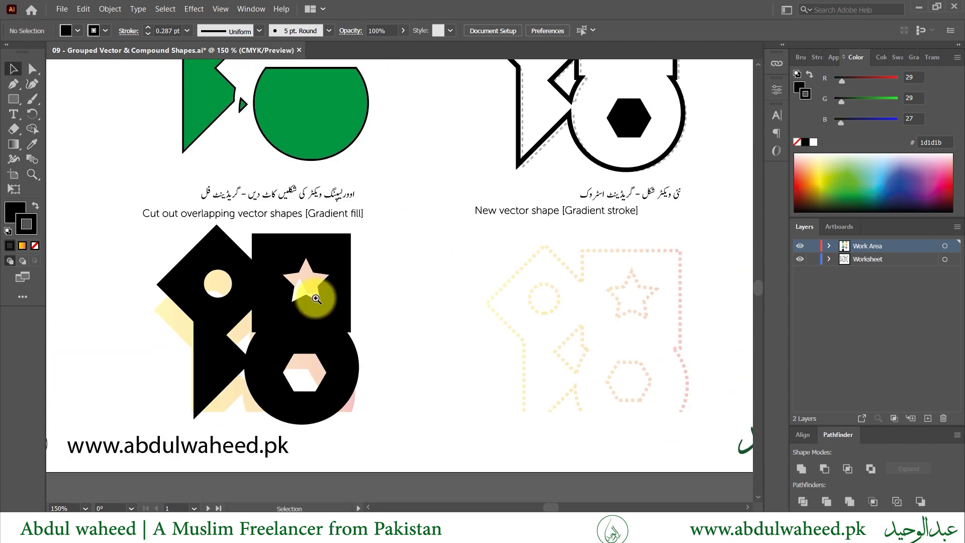
left_click(323, 335)
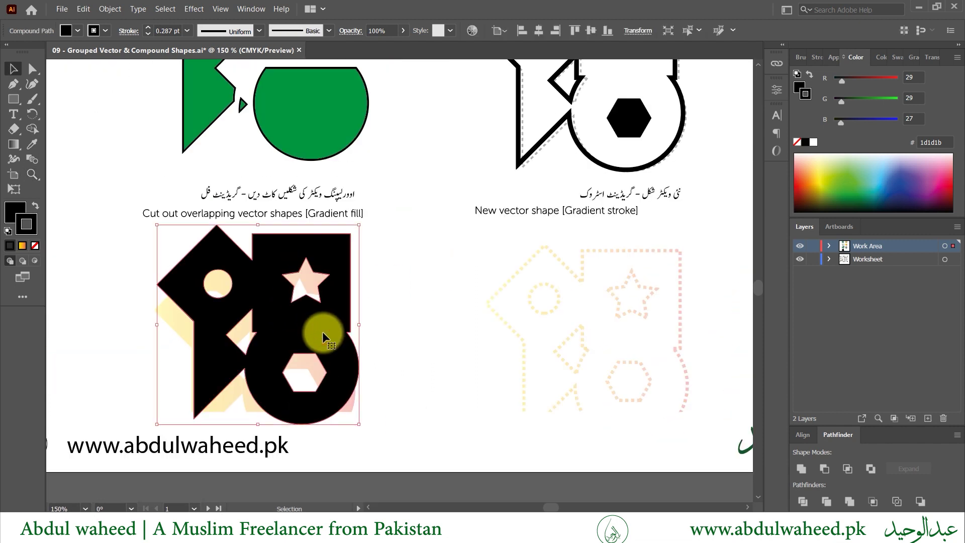
left_click_drag(287, 331, 618, 318)
key("ctrl+z")
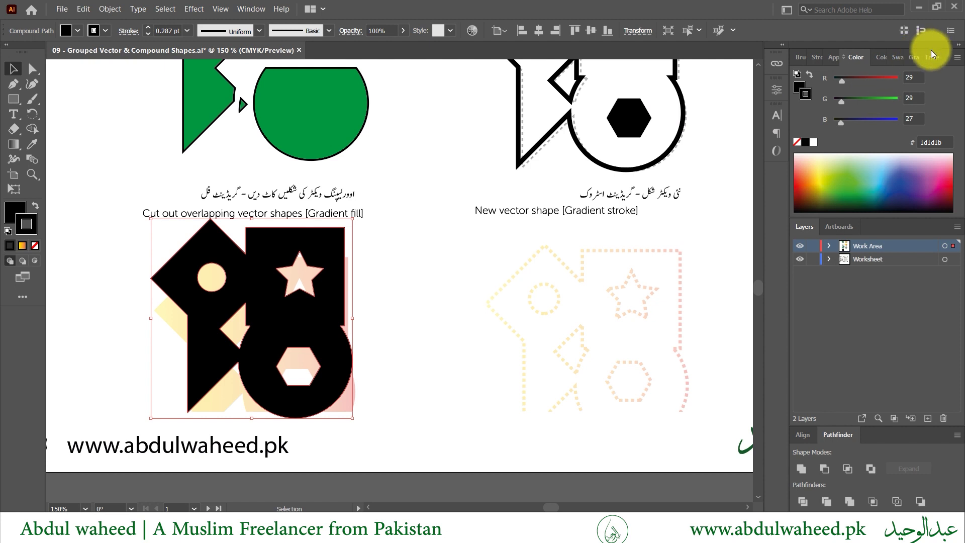
Give the black cut-out shape the yellow-to-red gradient fill and no stroke
left_click(897, 57)
left_click(859, 114)
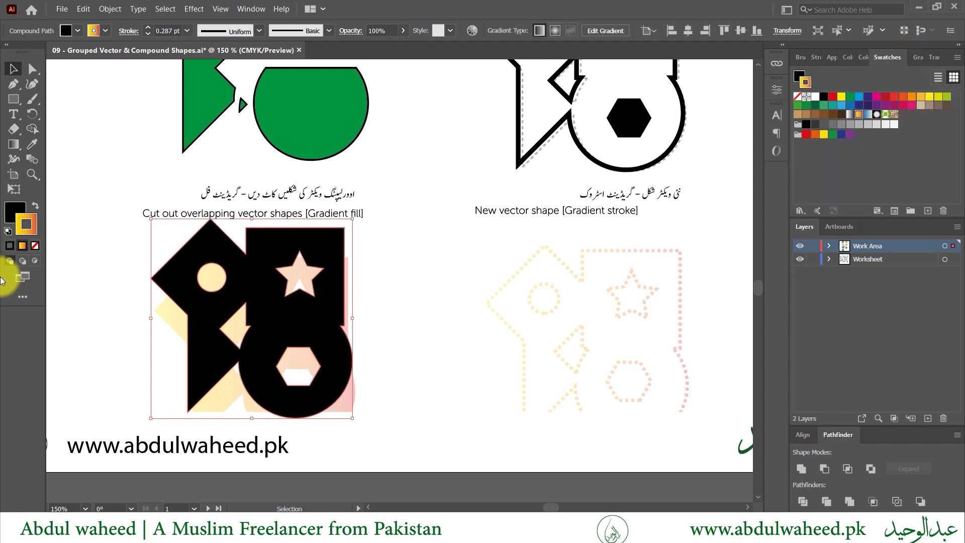
key("shift+x")
key("slash")
Copy the gradient cut-out shape onto the guide under New vector shape [Gradient stroke] and swap the copy's fill and stroke
mouse_move(316, 304)
left_mouse_down()
mouse_move(641, 297)
mouse_move(653, 306)
left_mouse_up()
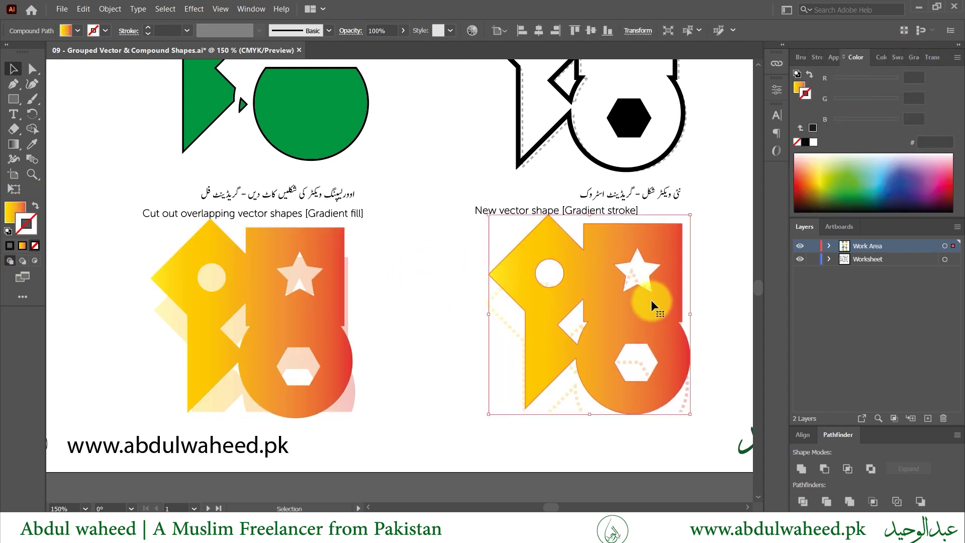
left_click(33, 207)
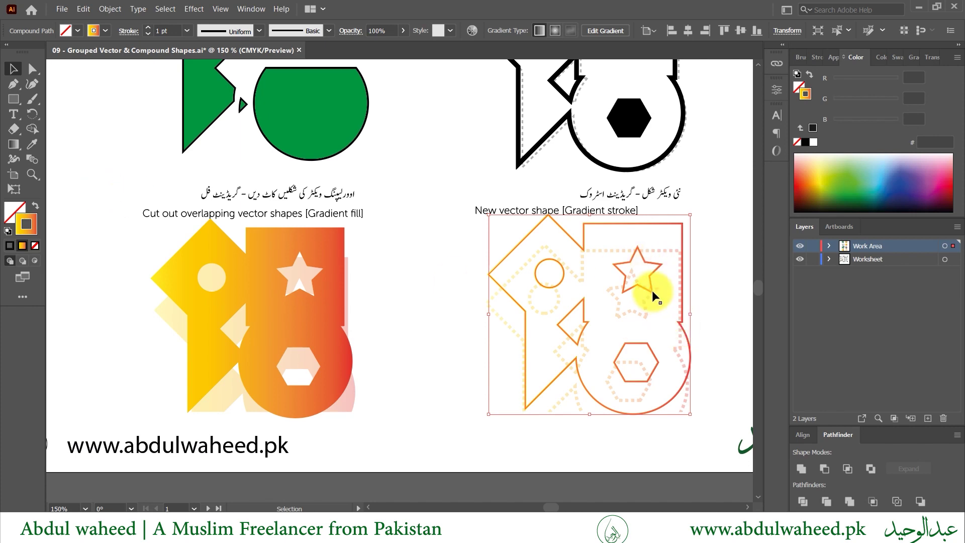
key("z")
left_click(504, 228, "alt")
left_click(504, 228, "alt")
left_click(504, 228, "alt")
scroll(360, 180, "up", 4)
scroll(361, 179, "down", 1)
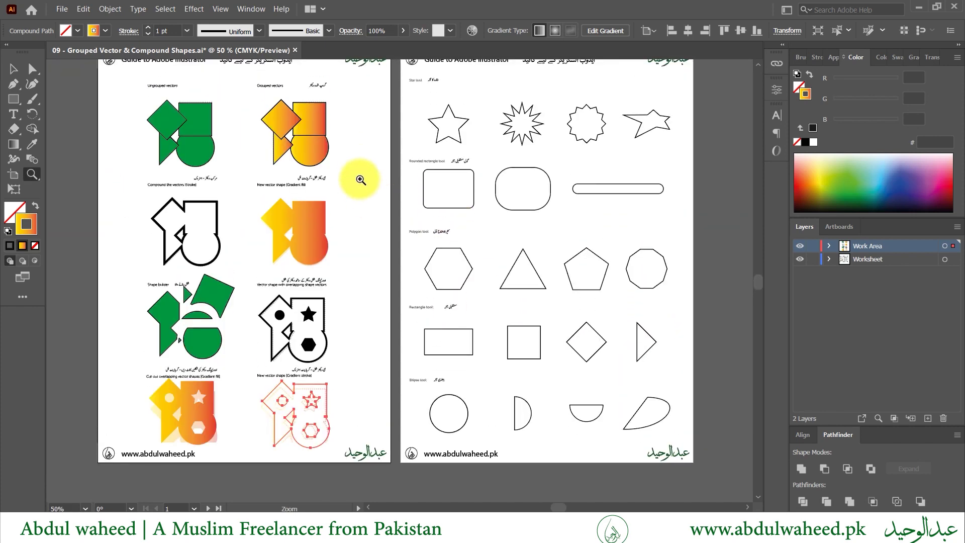